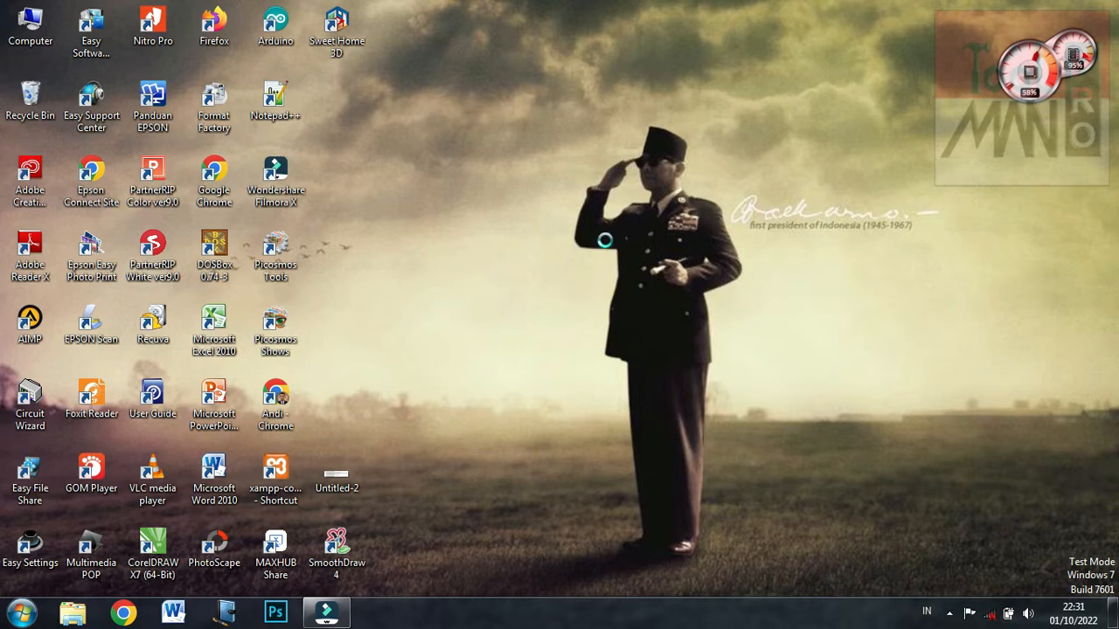
Open the Excel workbook "X TKR 1 Nama Kalian" from the Documents library.
left_click(755, 135)
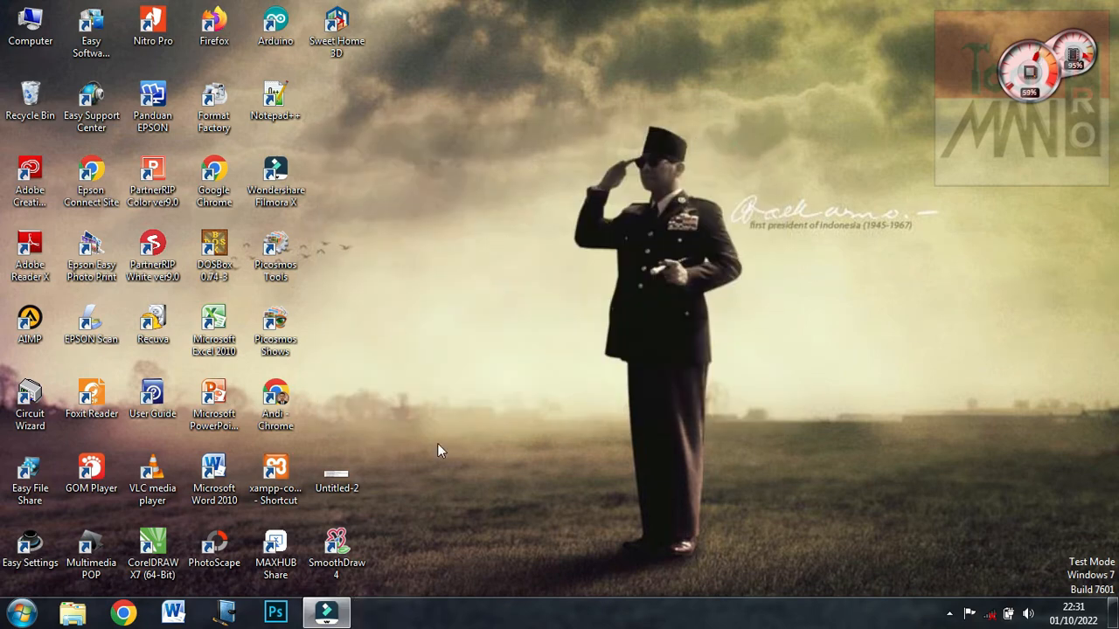
left_click(88, 618)
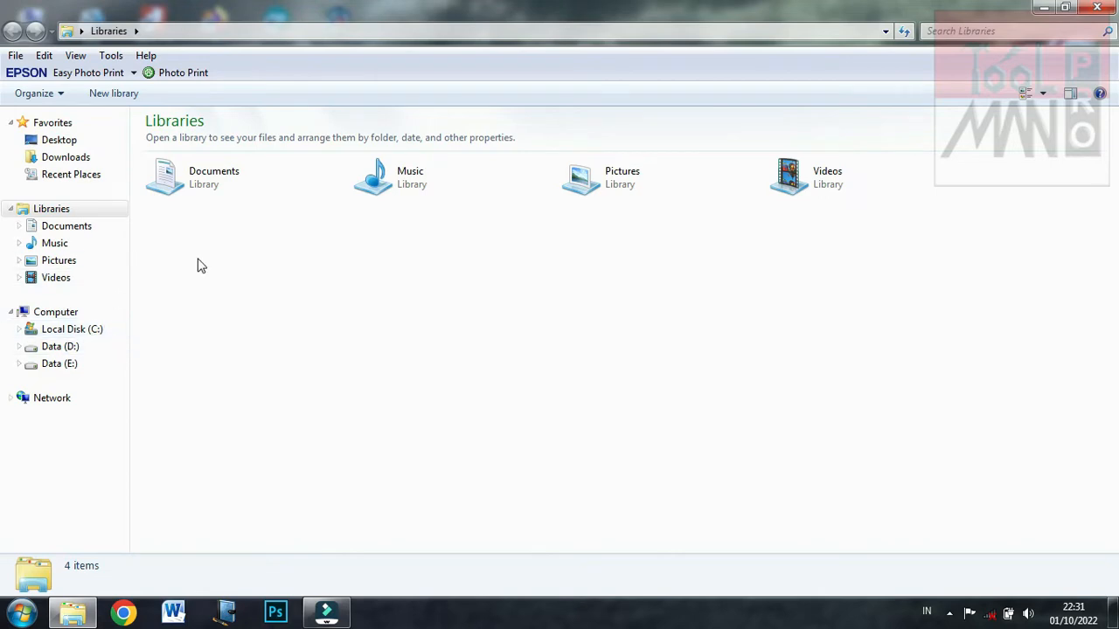
left_click(110, 226)
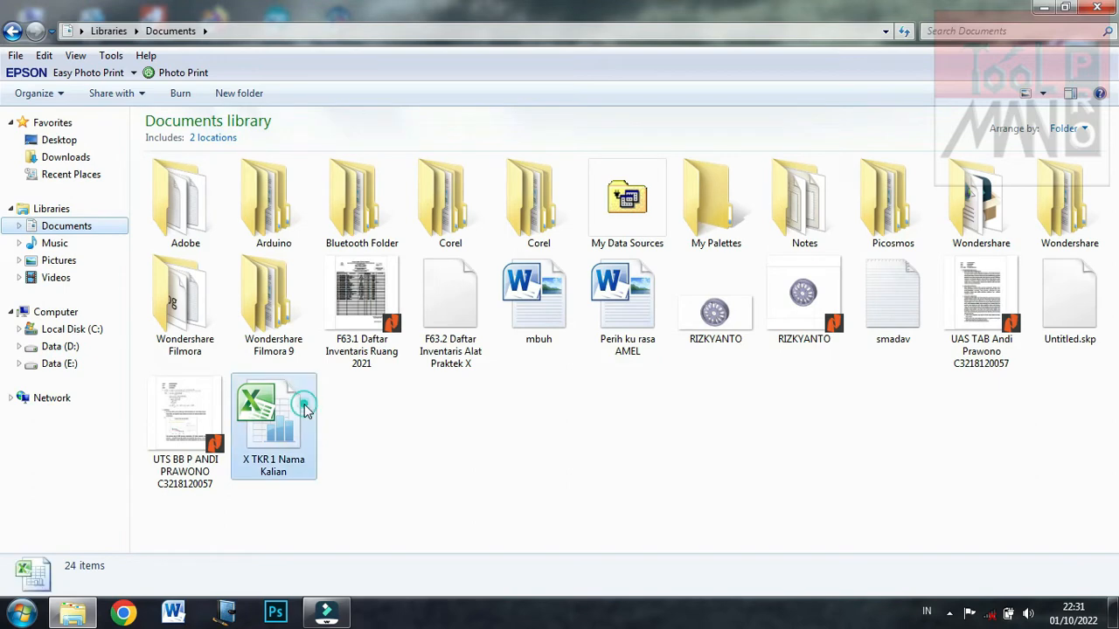
left_click(276, 450)
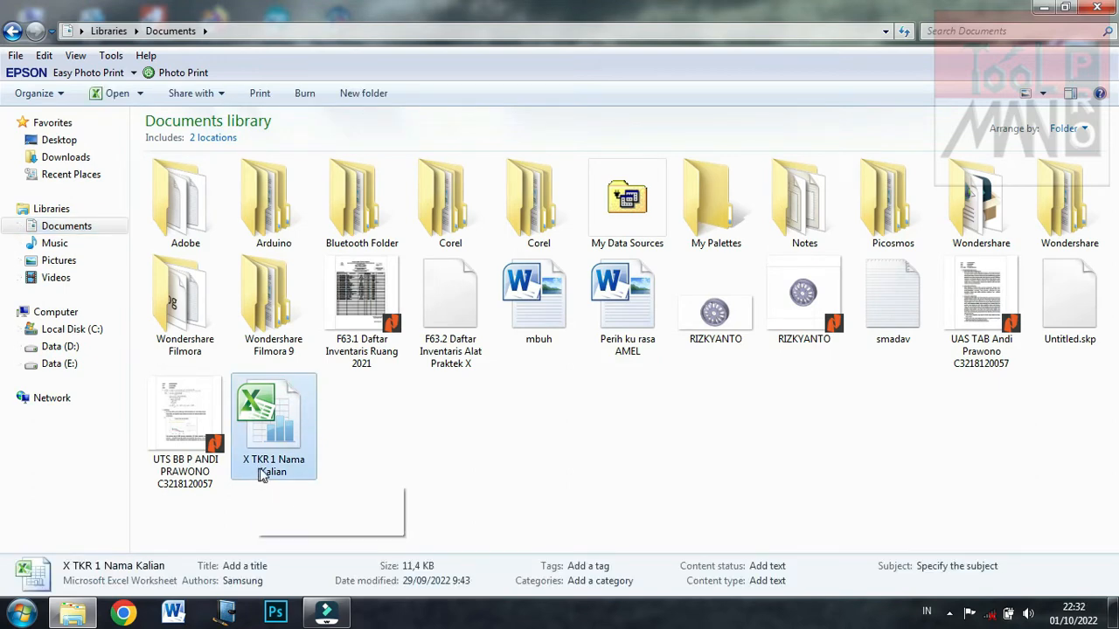
double_click(271, 448)
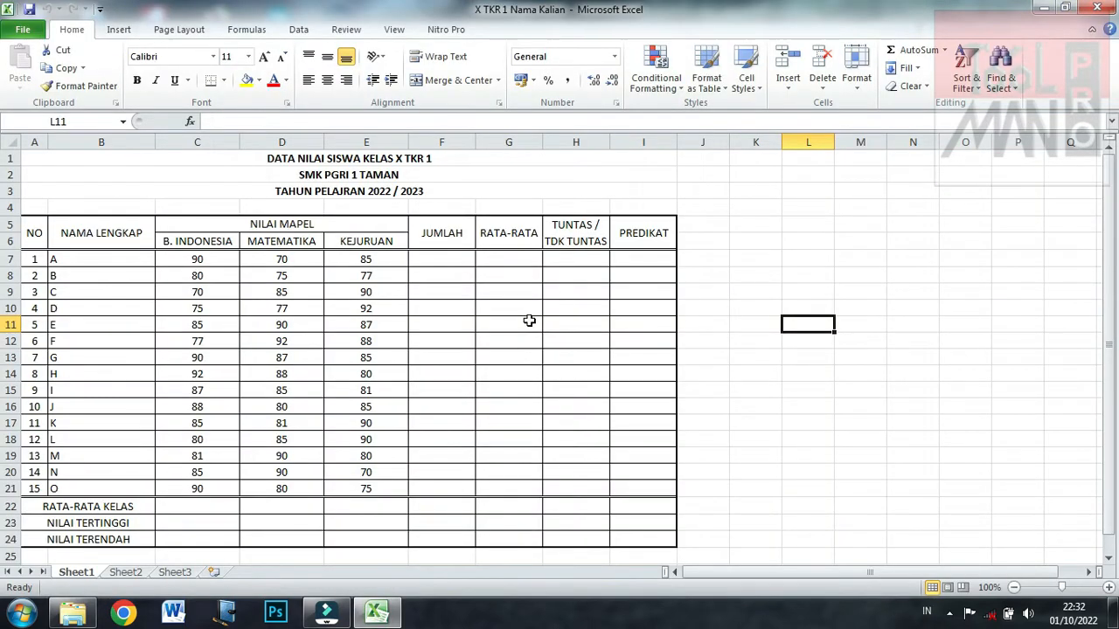
Examine the grade table's layout, including the PREDIKAT column and the student rows from A to O.
left_click(892, 345)
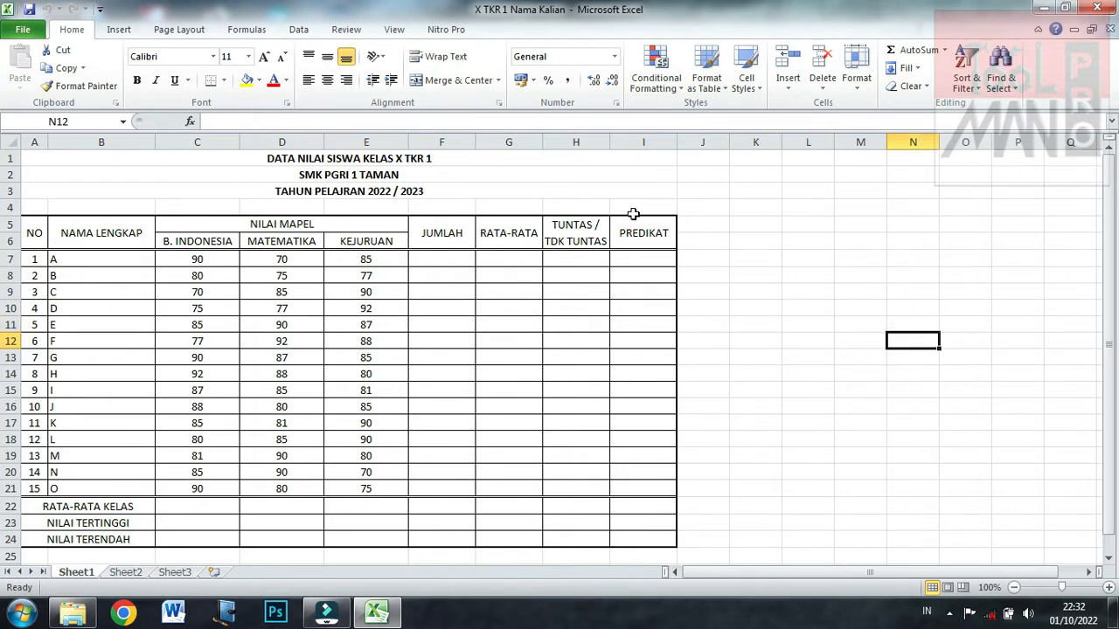
left_click(617, 141)
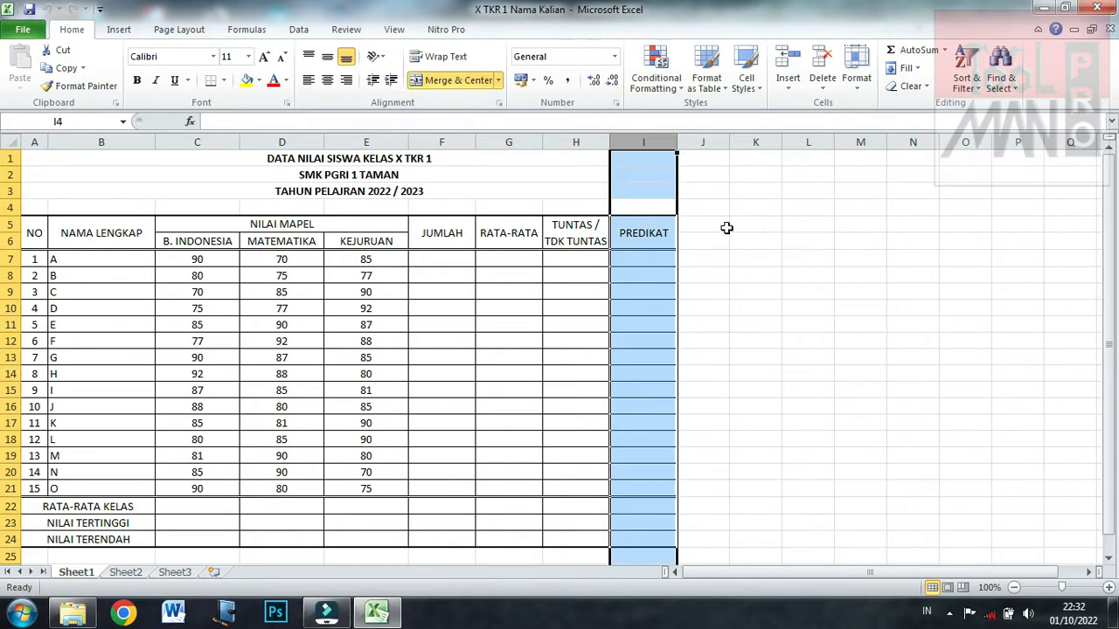
left_click(776, 273)
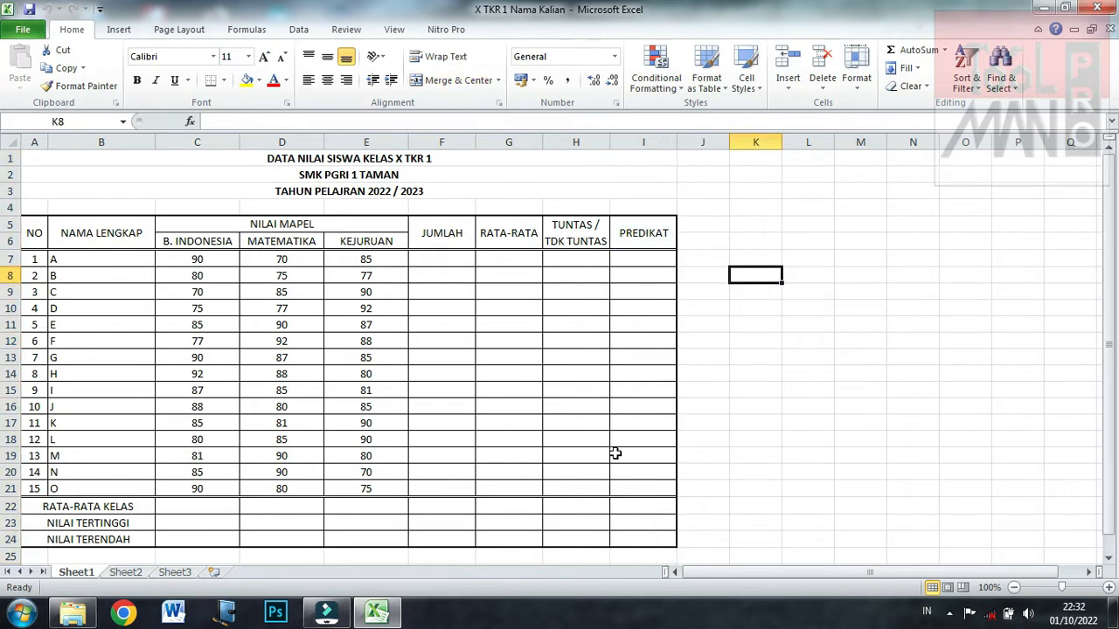
left_click(748, 421)
left_click(880, 309)
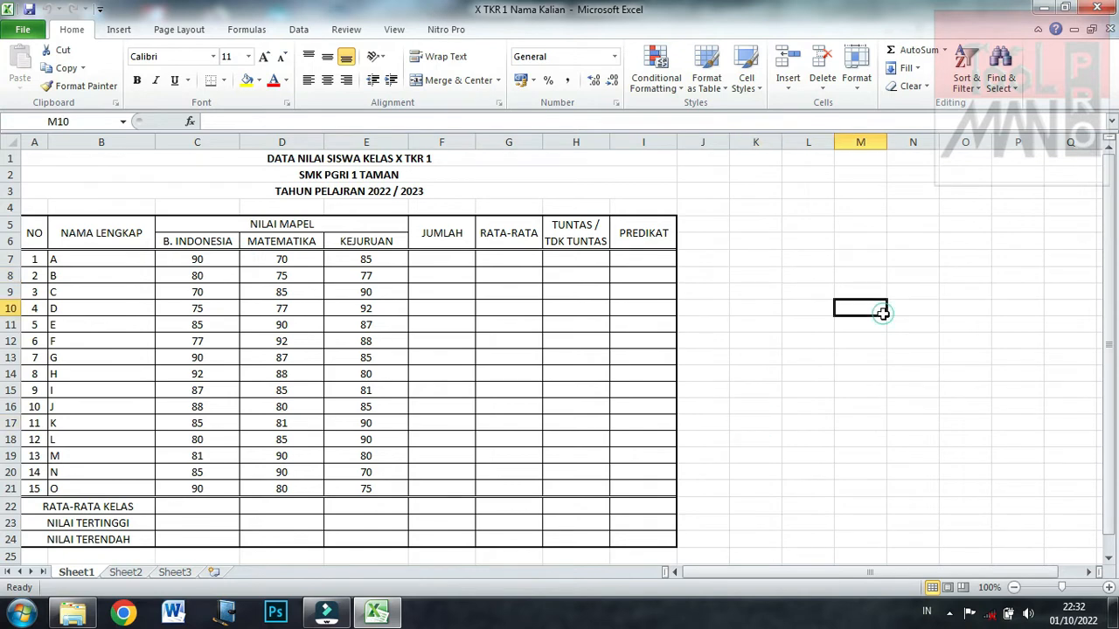
left_click(650, 140)
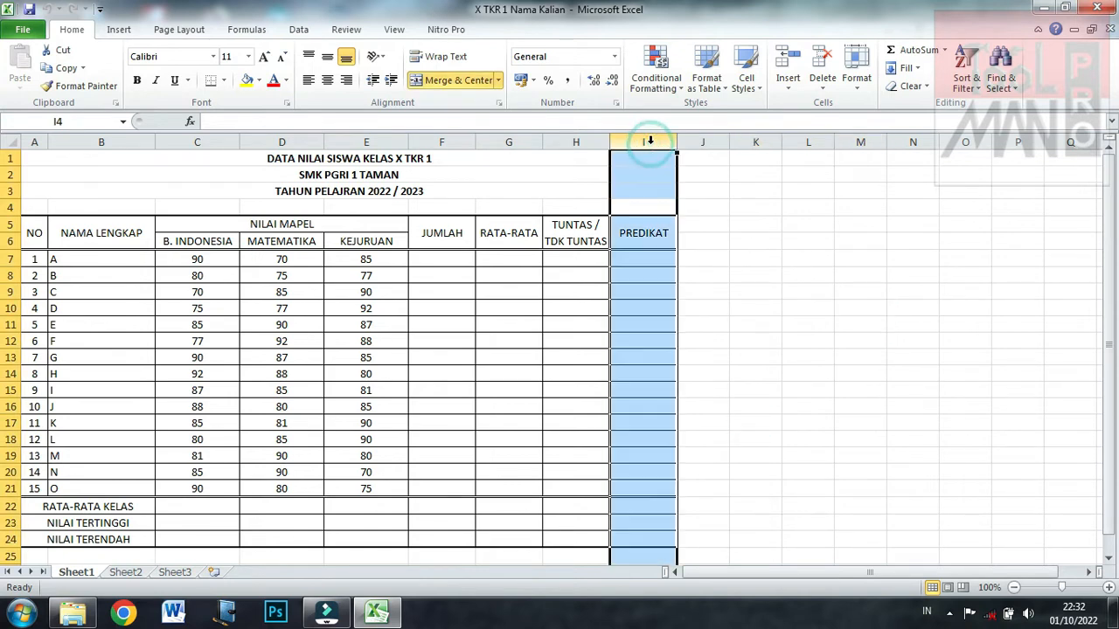
left_click(843, 276)
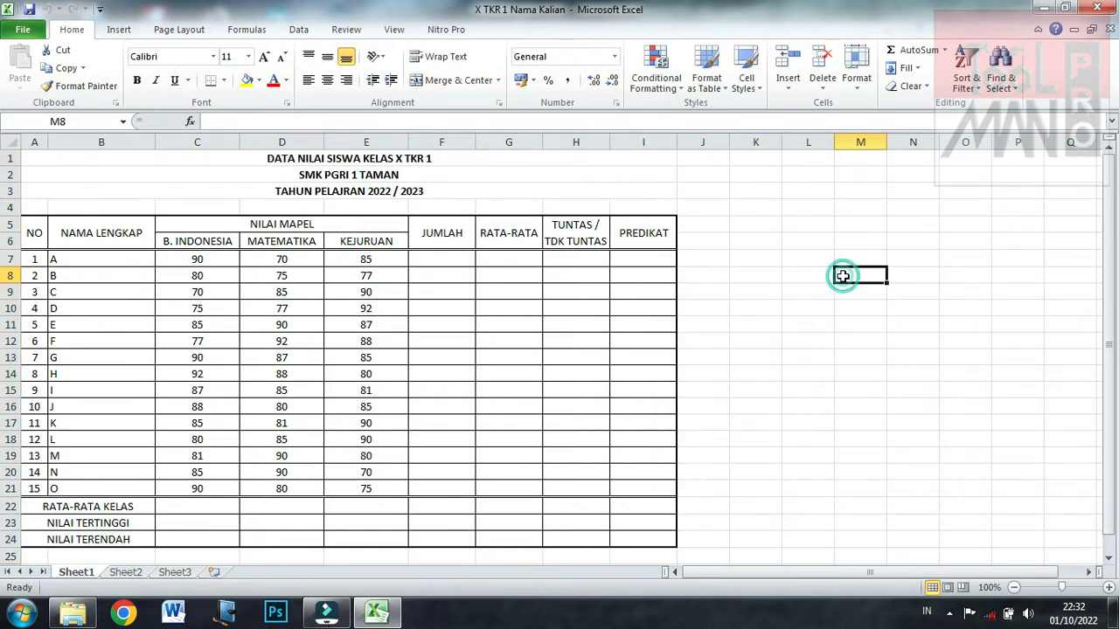
left_click(651, 140)
left_click(804, 282)
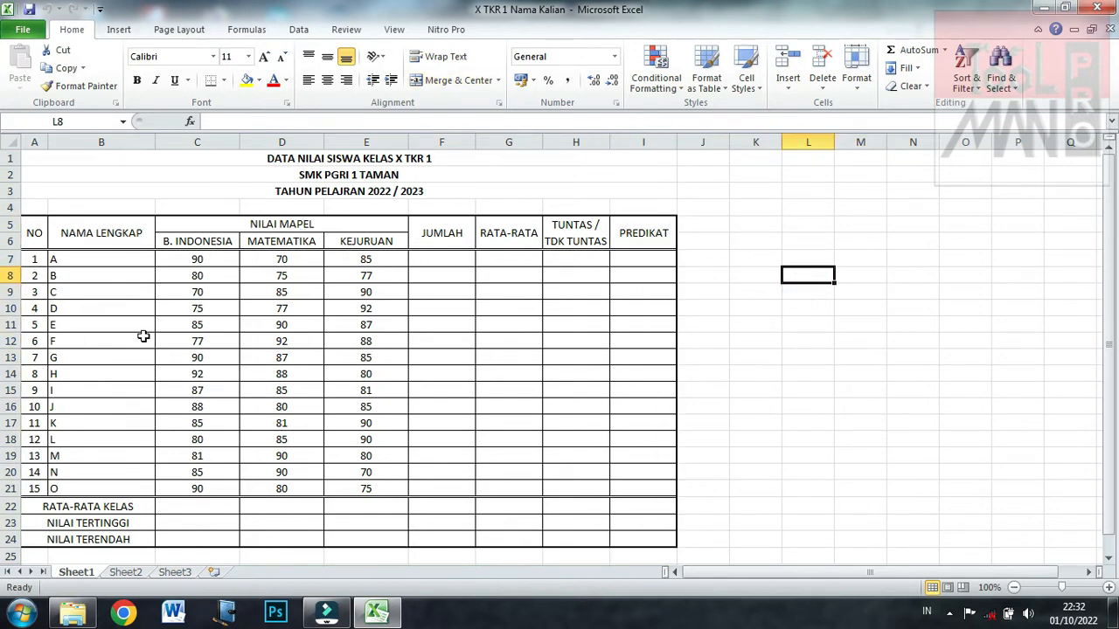
left_click(76, 259)
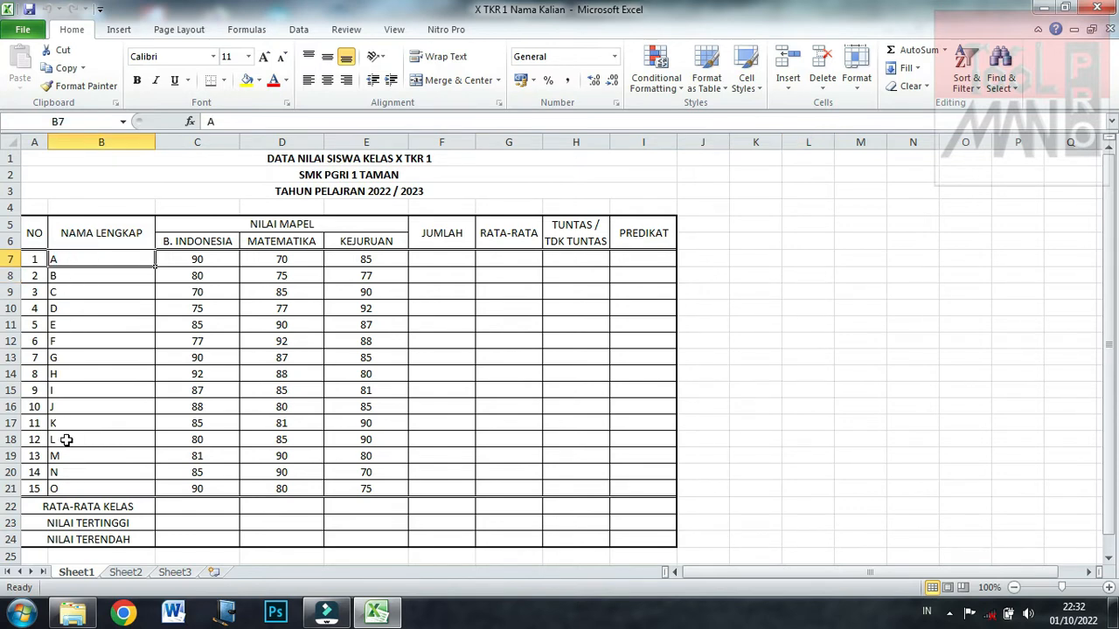
left_click(77, 488)
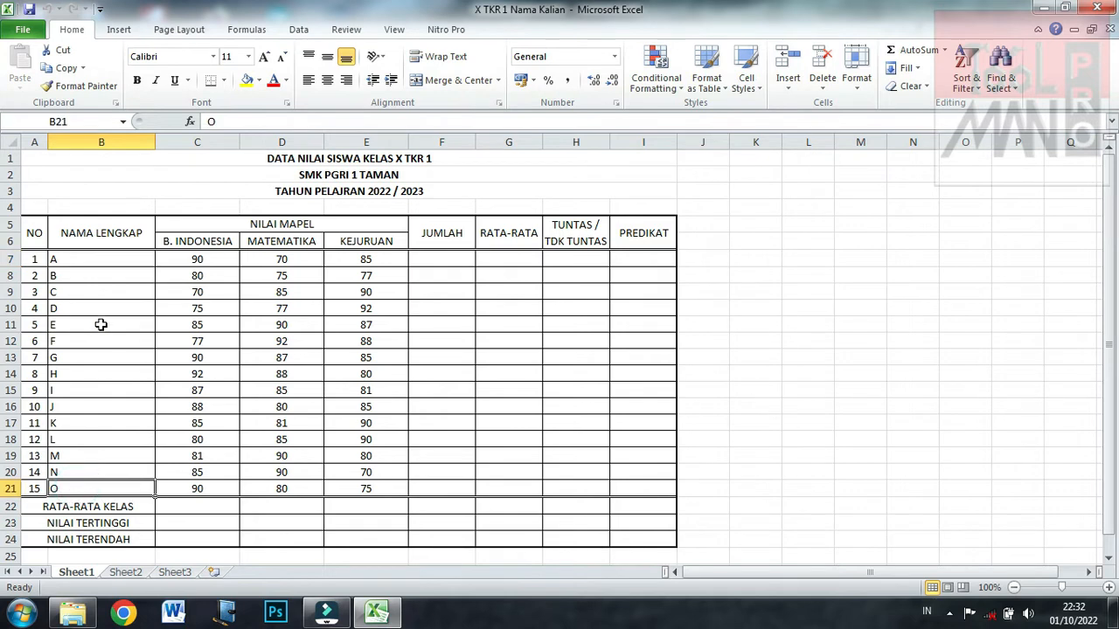
left_click(96, 261)
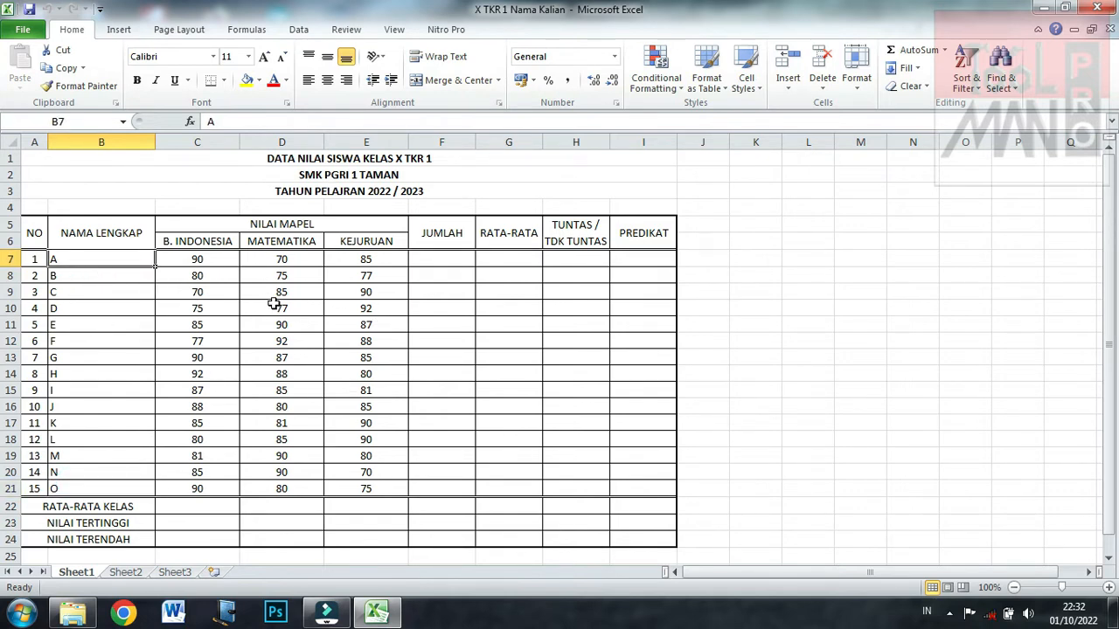
left_click(476, 328)
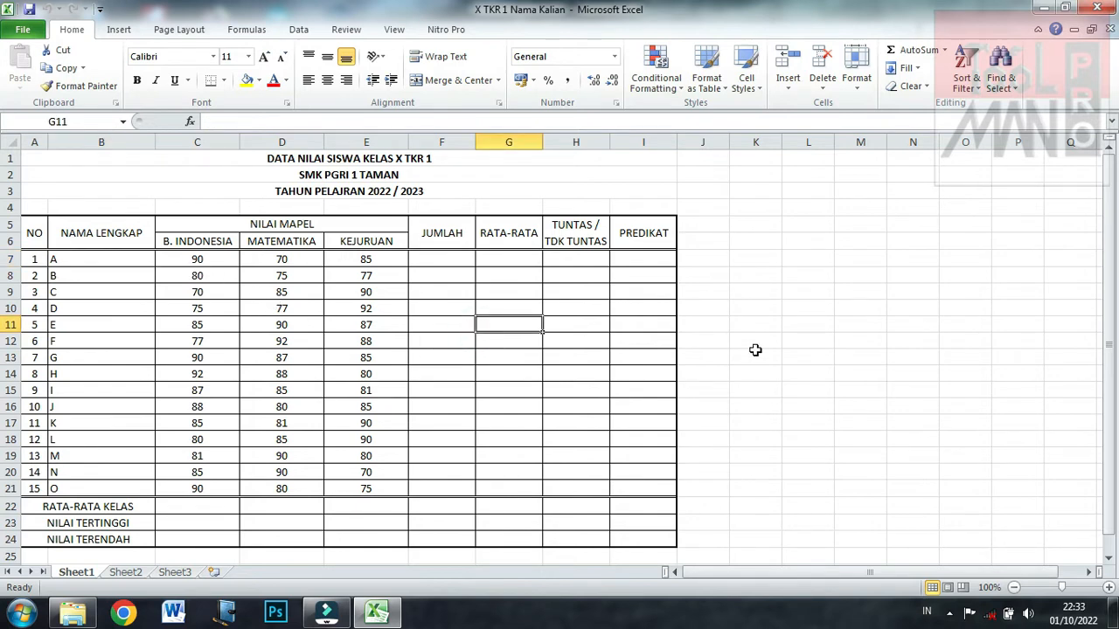
left_click(822, 339)
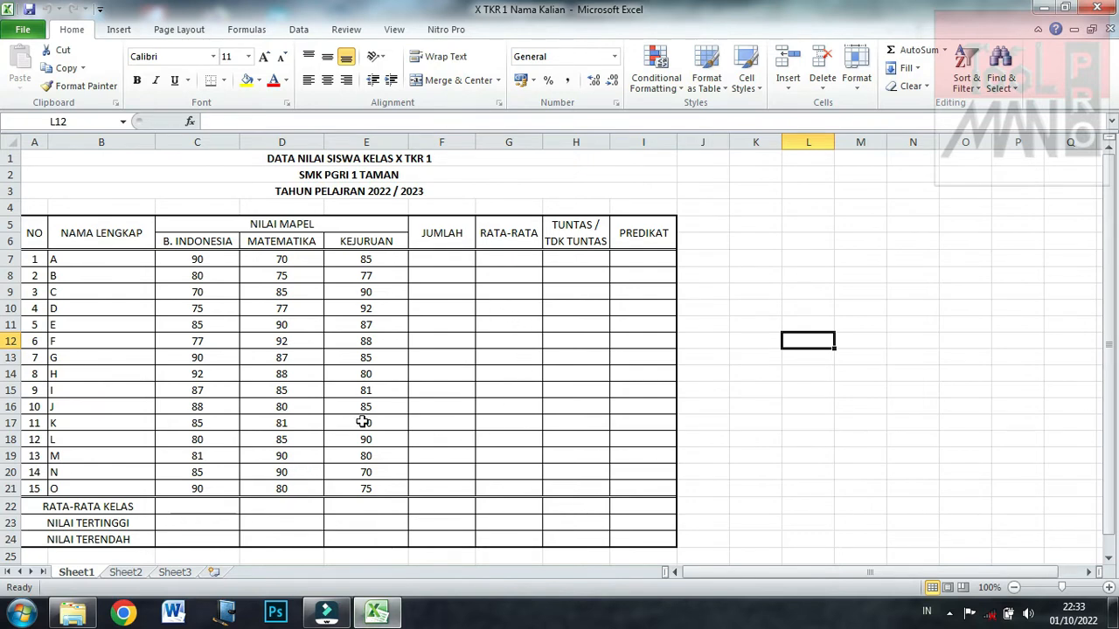
Dismiss the Windows color scheme prompt and total student A's three subject scores in JUMLAH cell F7 with =C7+D7+E7.
left_click(458, 256)
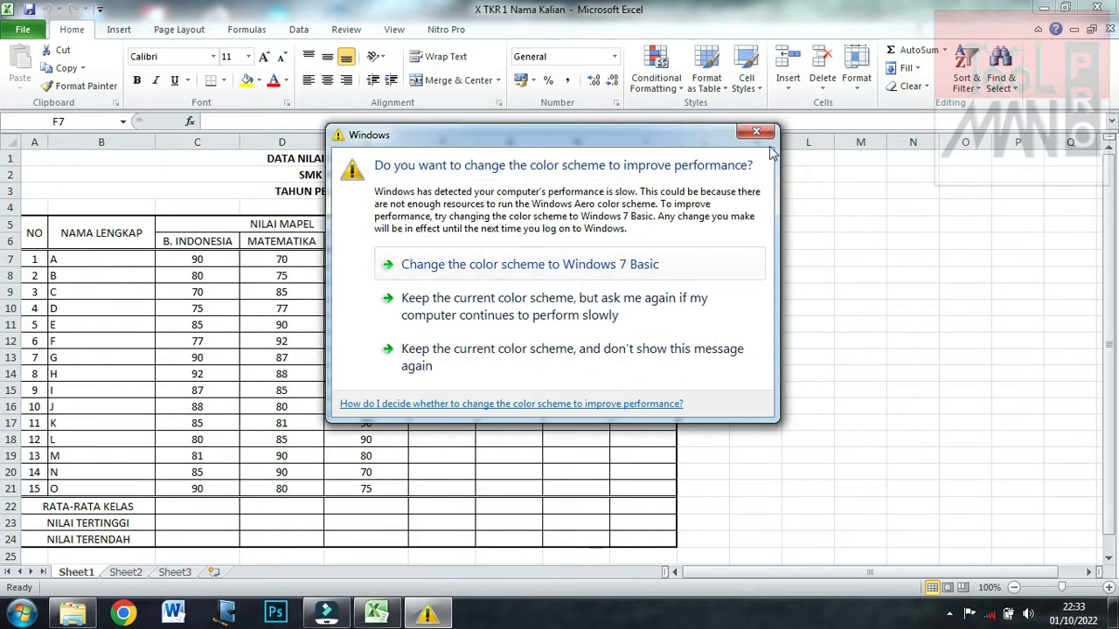
left_click(757, 134)
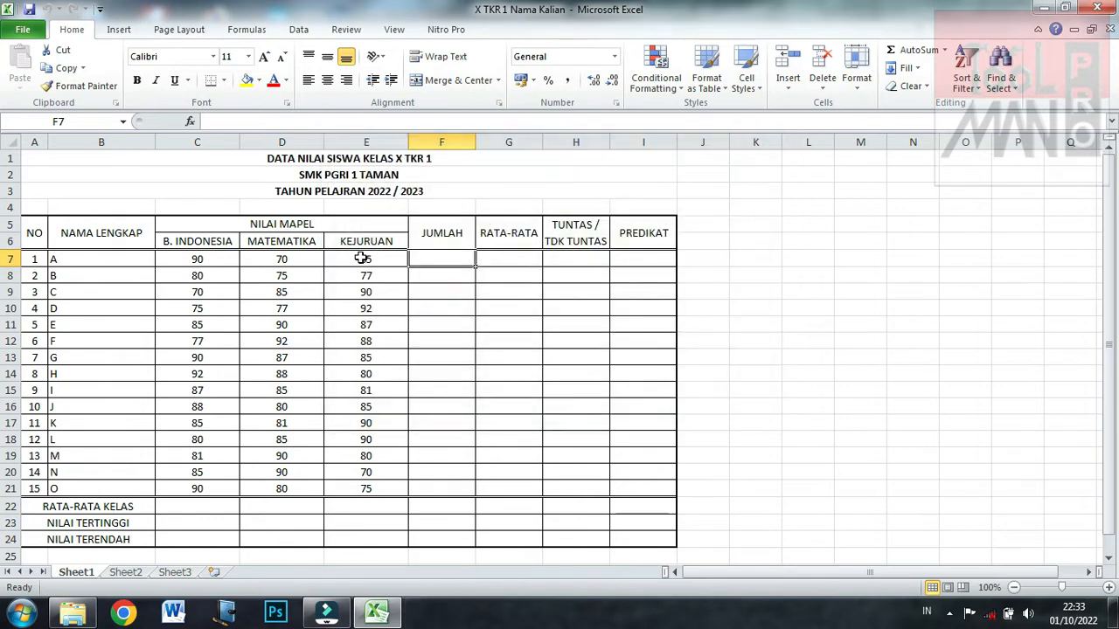
left_click(439, 326)
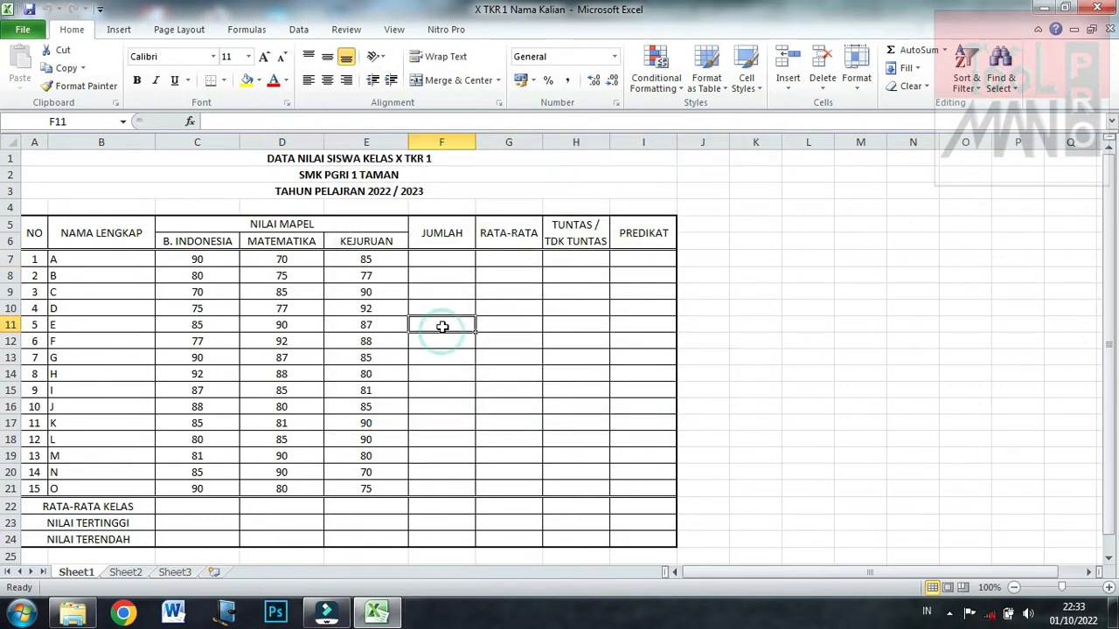
left_click(444, 260)
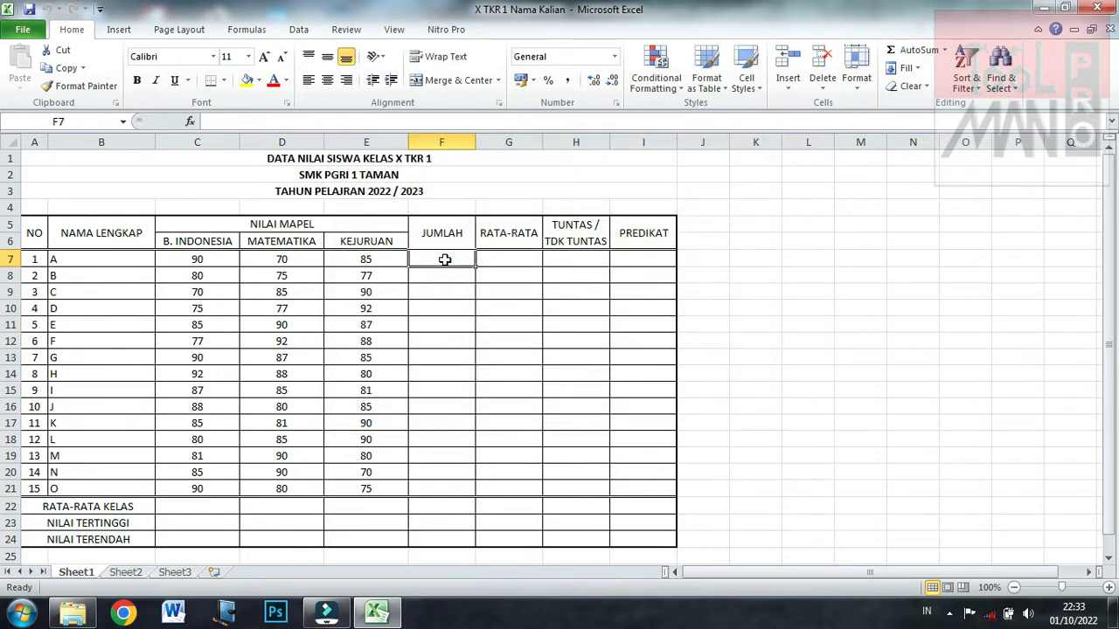
type("=")
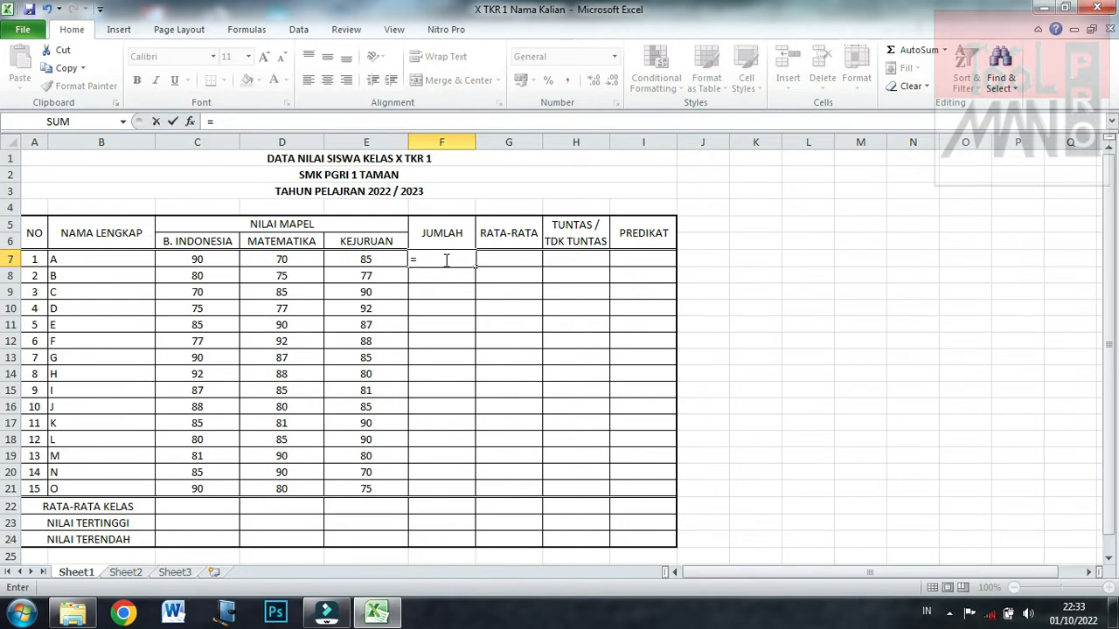
left_click(188, 260)
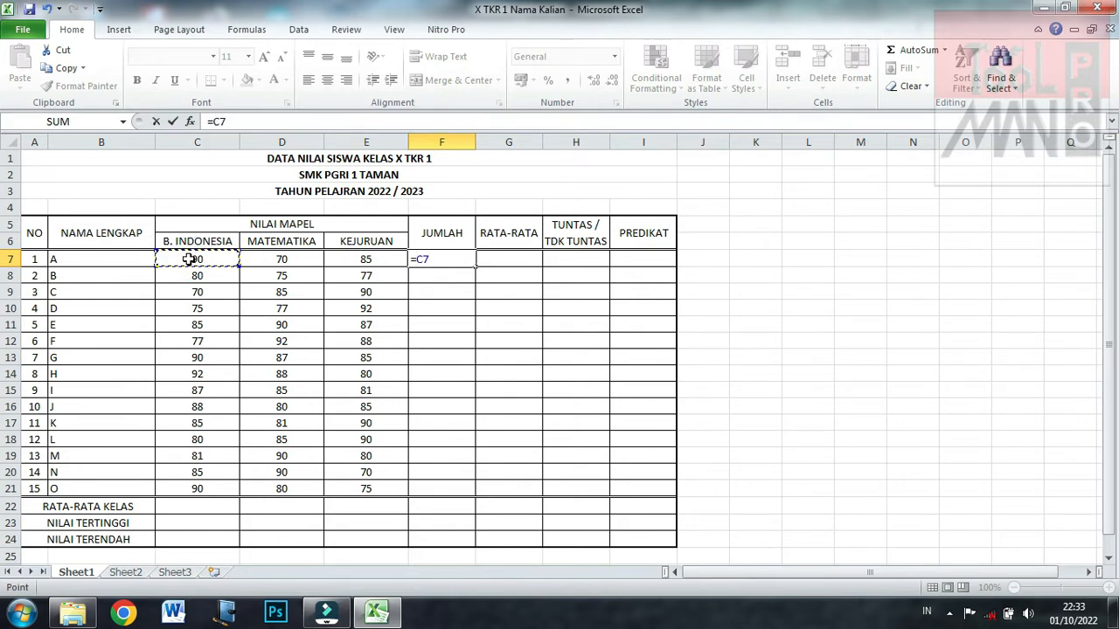
type("+")
left_click(267, 259)
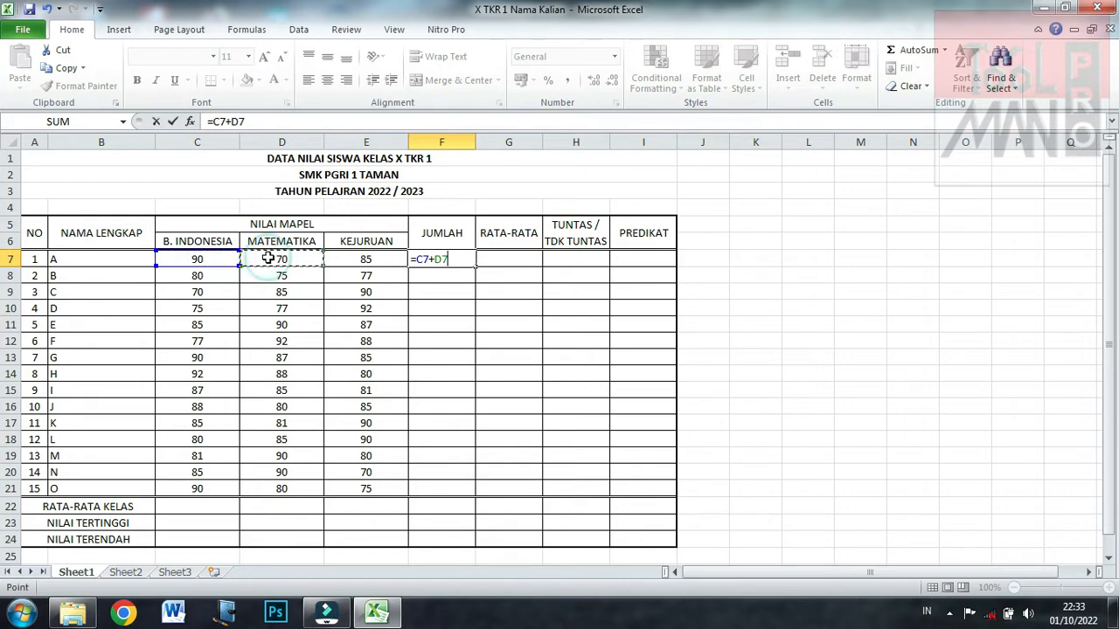
type("+")
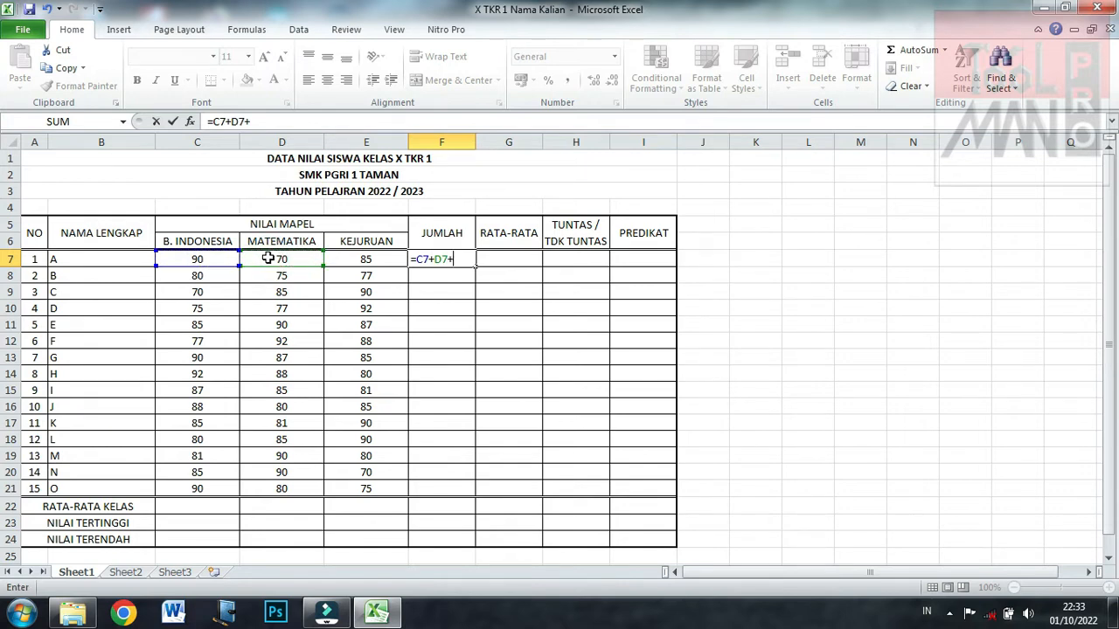
left_click(353, 260)
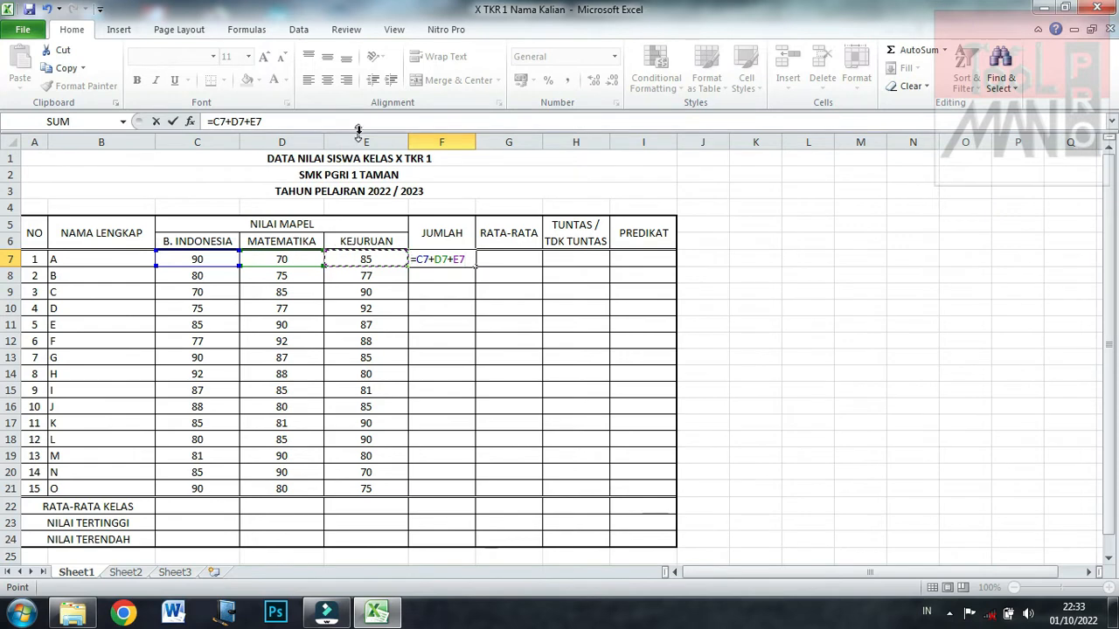
key("Return")
Review the JUMLAH formula in F7 against the subject score columns C to E.
left_click(456, 325)
left_click(444, 259)
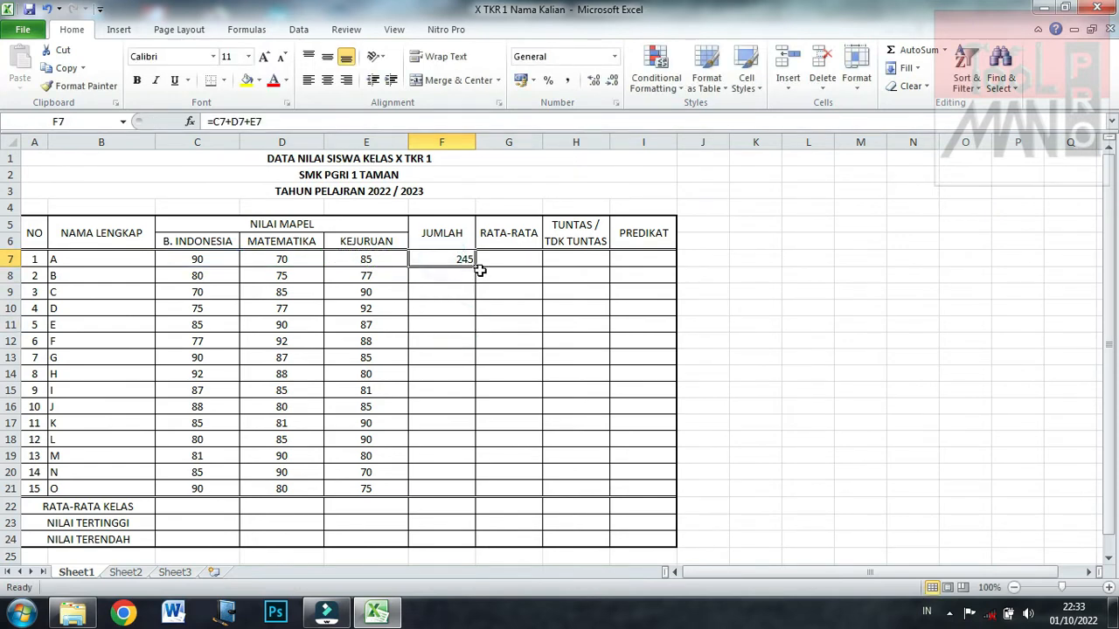
left_click(457, 309)
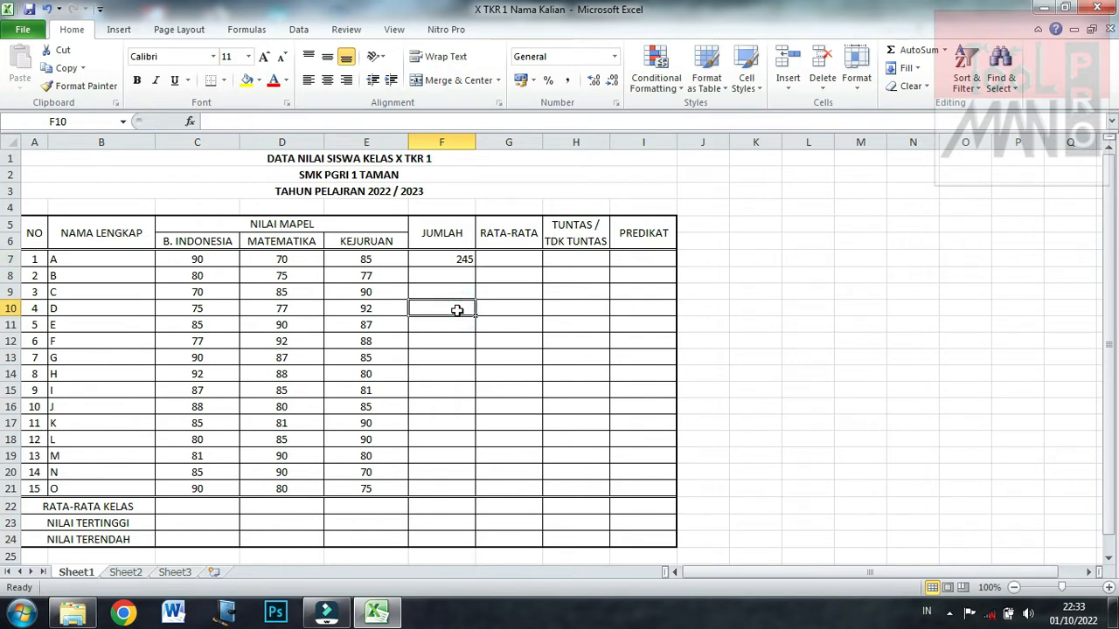
left_click(439, 355)
left_click_drag(219, 138, 337, 137)
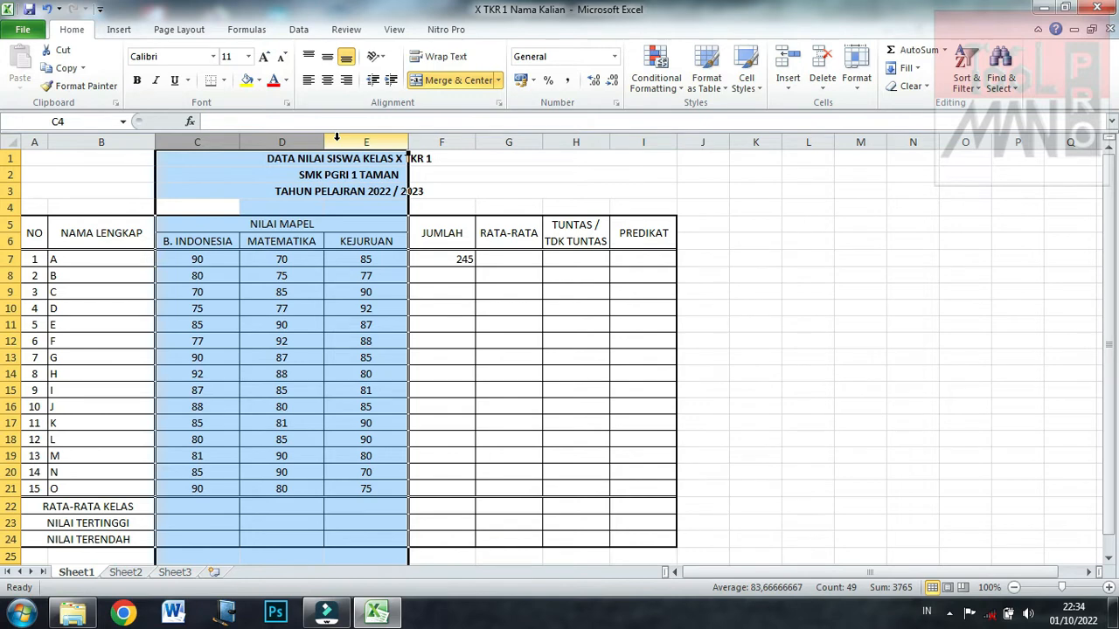
left_click(430, 306)
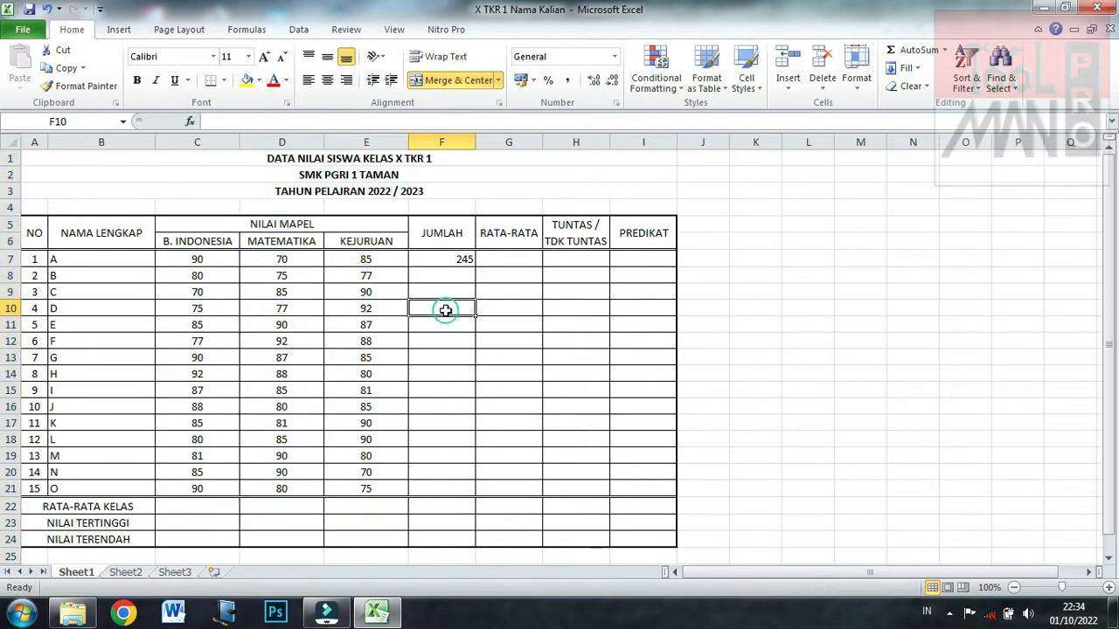
left_click(441, 264)
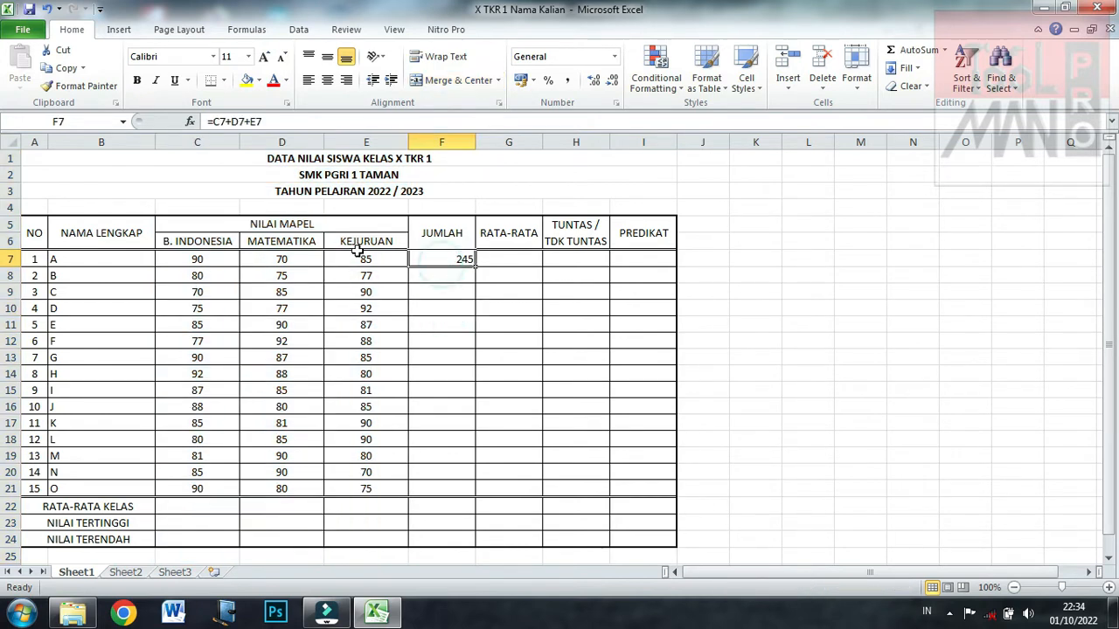
left_click(367, 258)
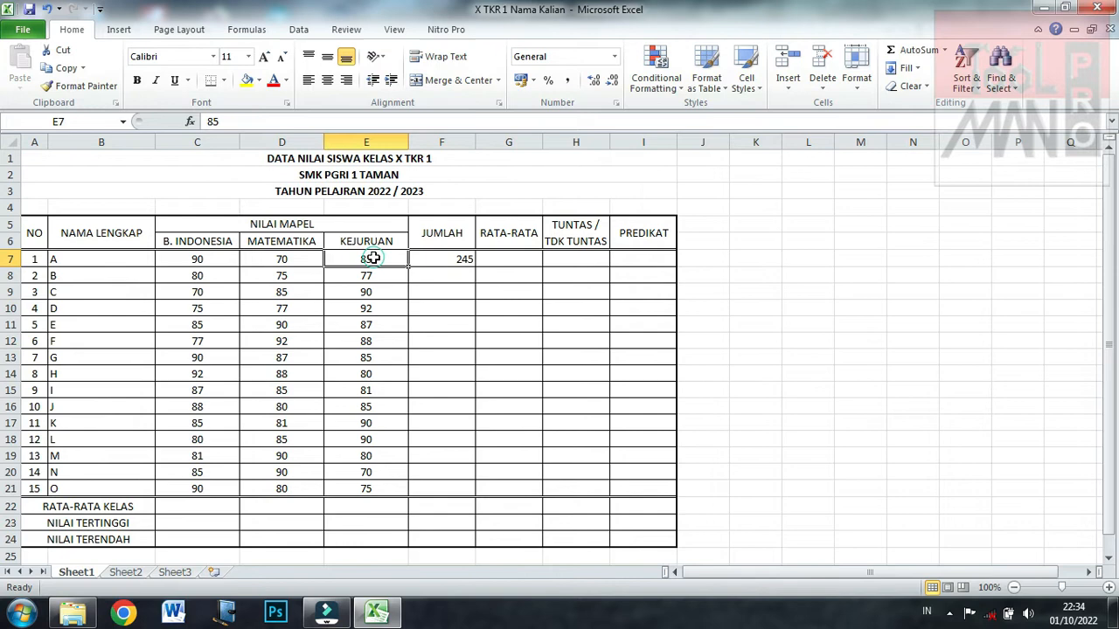
left_click(440, 259)
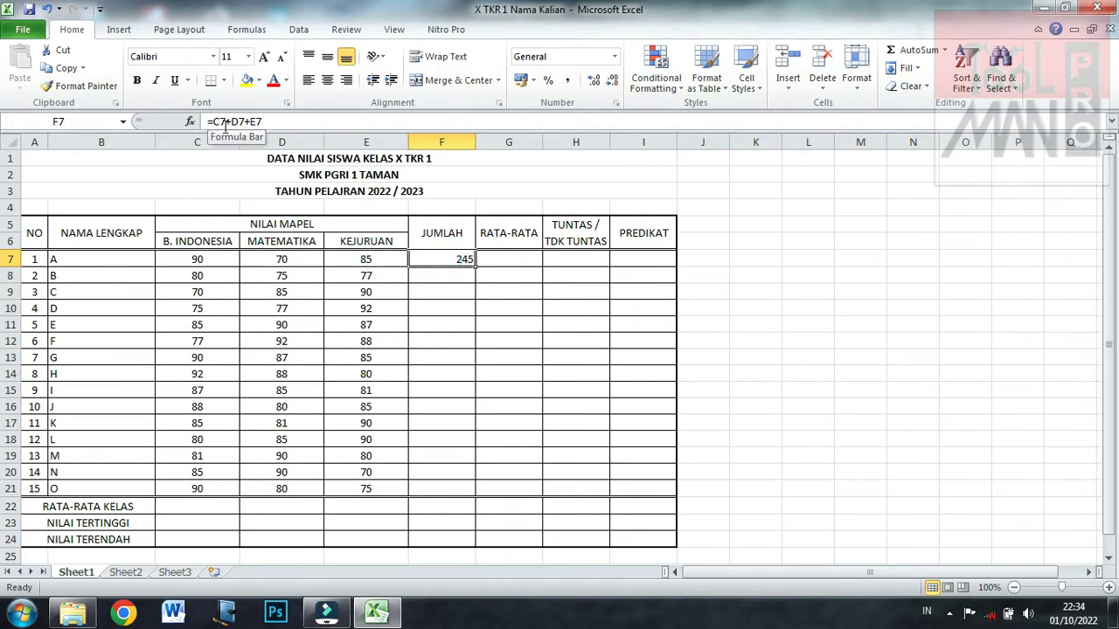
left_click(479, 359)
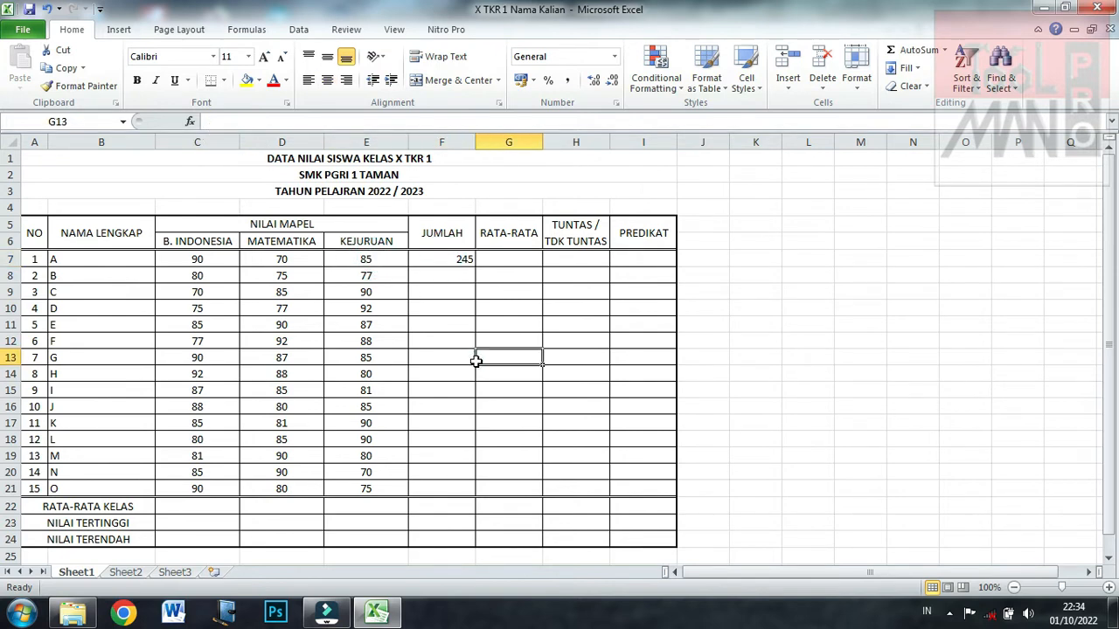
left_click(457, 260)
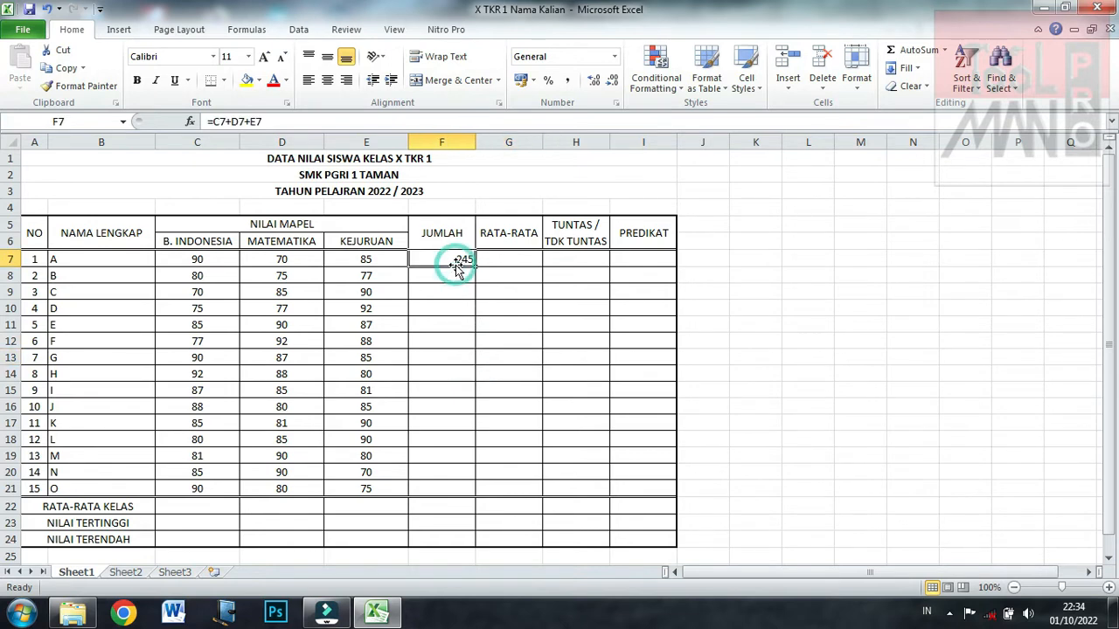
Clear the addition formula from student A's JUMLAH cell F7.
left_click(341, 120)
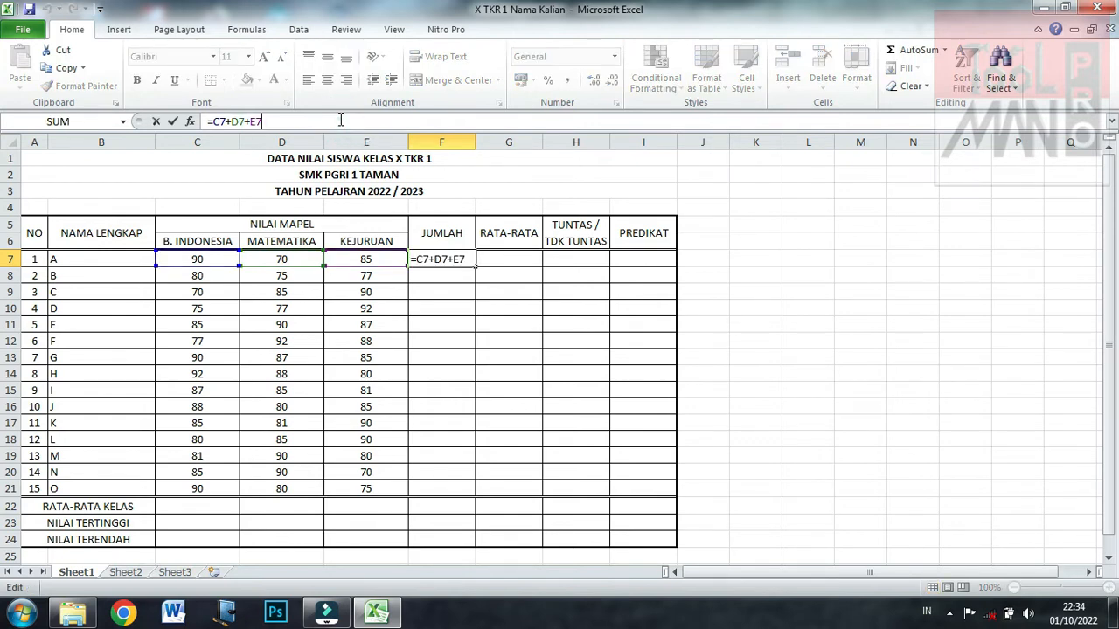
key("BackSpace")
key("BackSpace")
key("BackSpace")
key("BackSpace")
key("BackSpace")
key("BackSpace")
key("BackSpace")
key("BackSpace")
key("BackSpace")
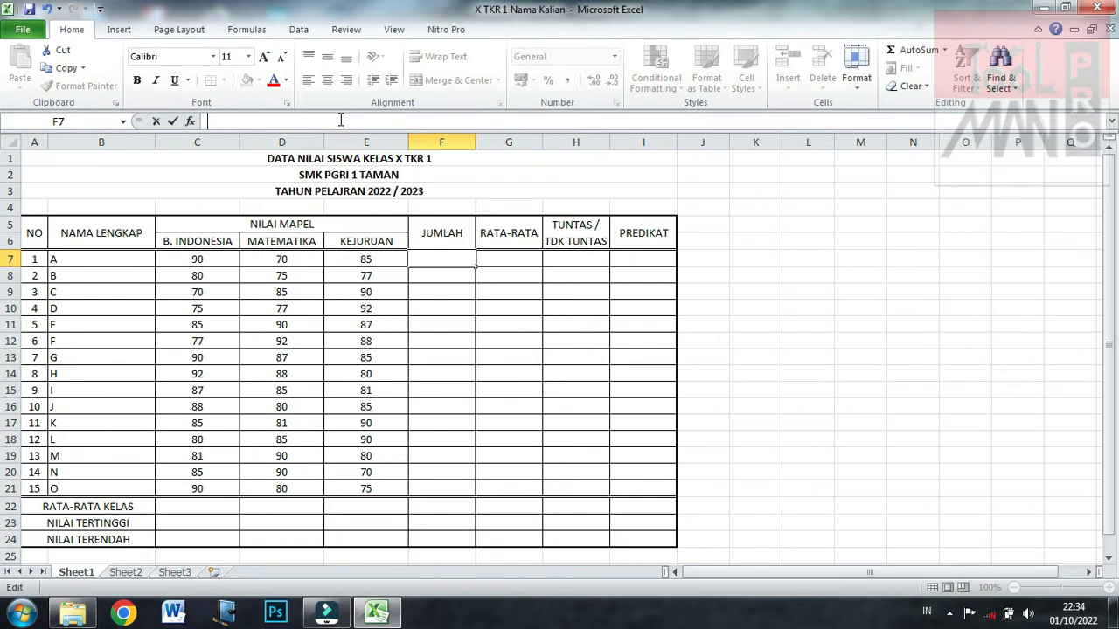
Total student A's three subject scores in F7 with =SUM(C7:E7), dismissing the Windows color scheme prompt.
type("=")
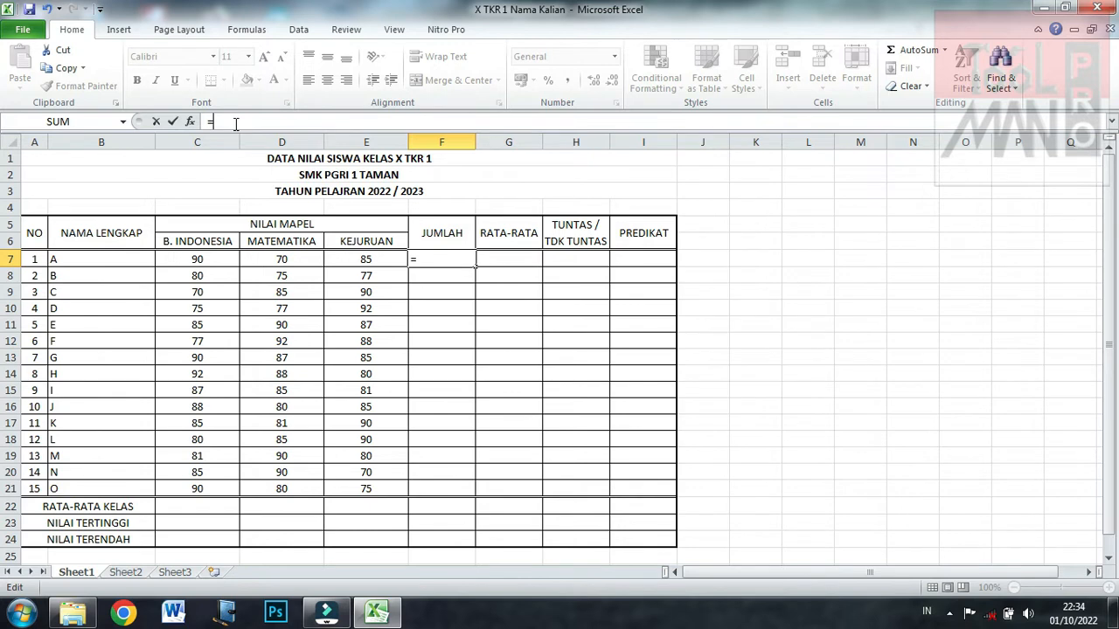
type("SUM")
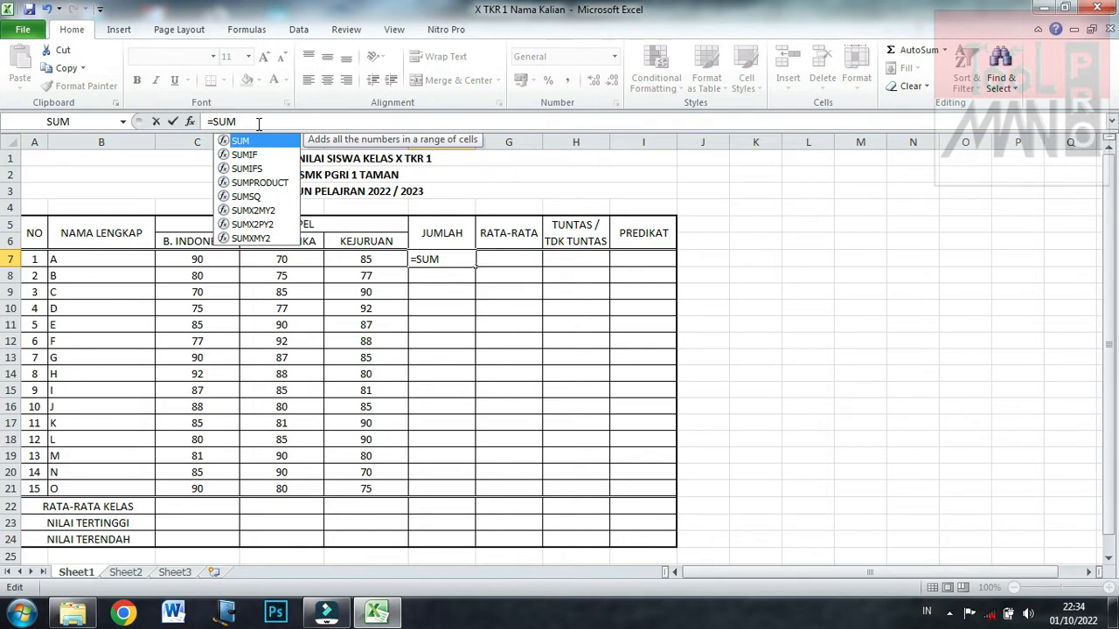
type("(")
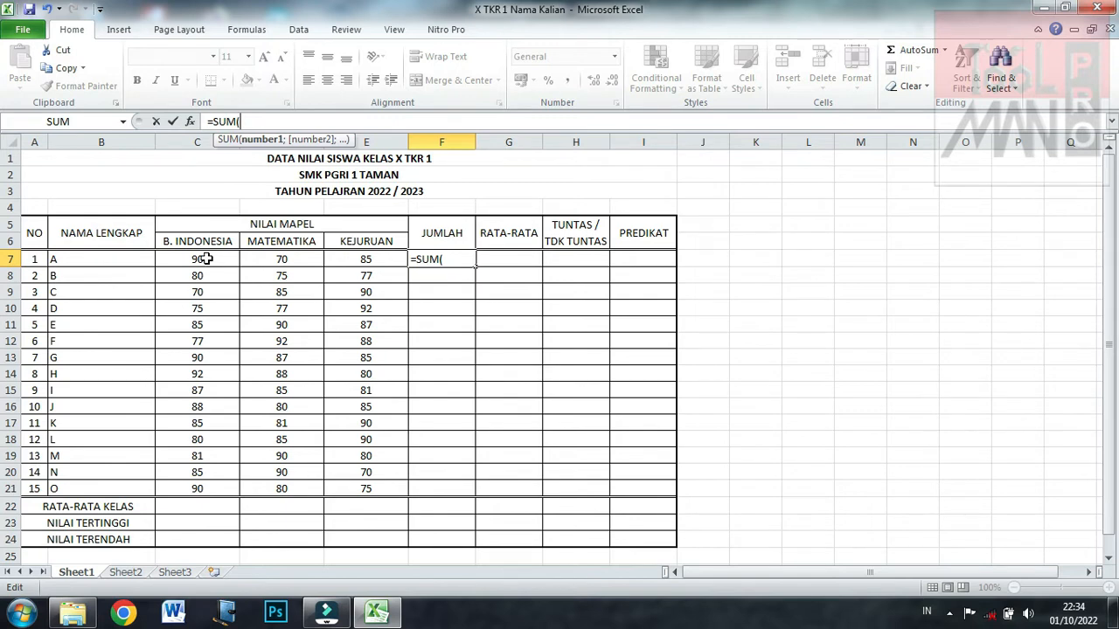
left_click_drag(207, 259, 326, 259)
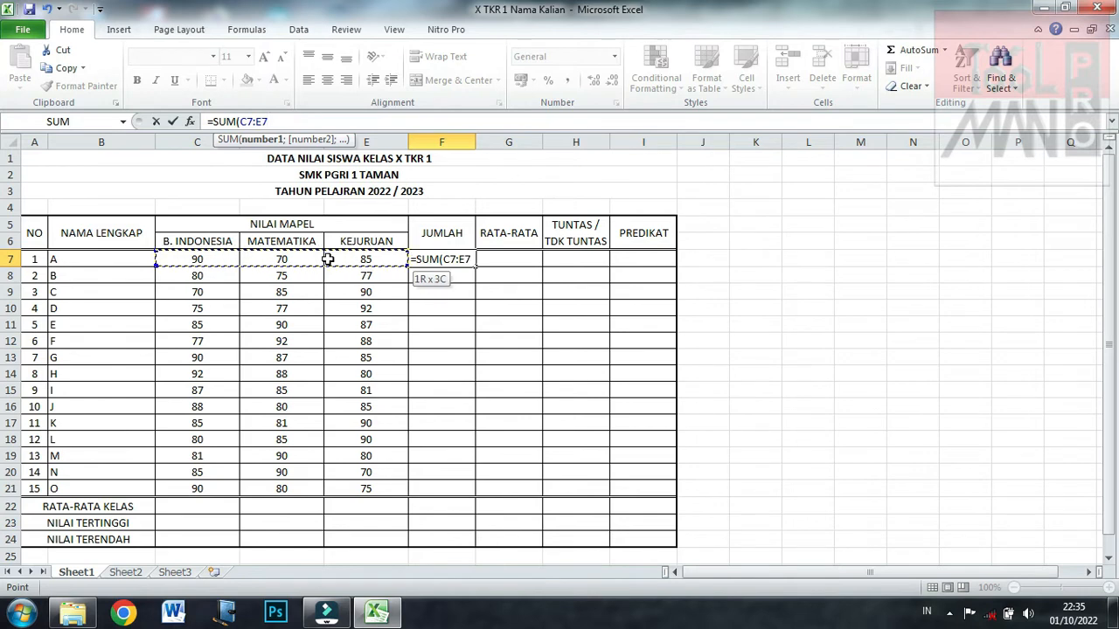
left_click_drag(328, 259, 327, 259)
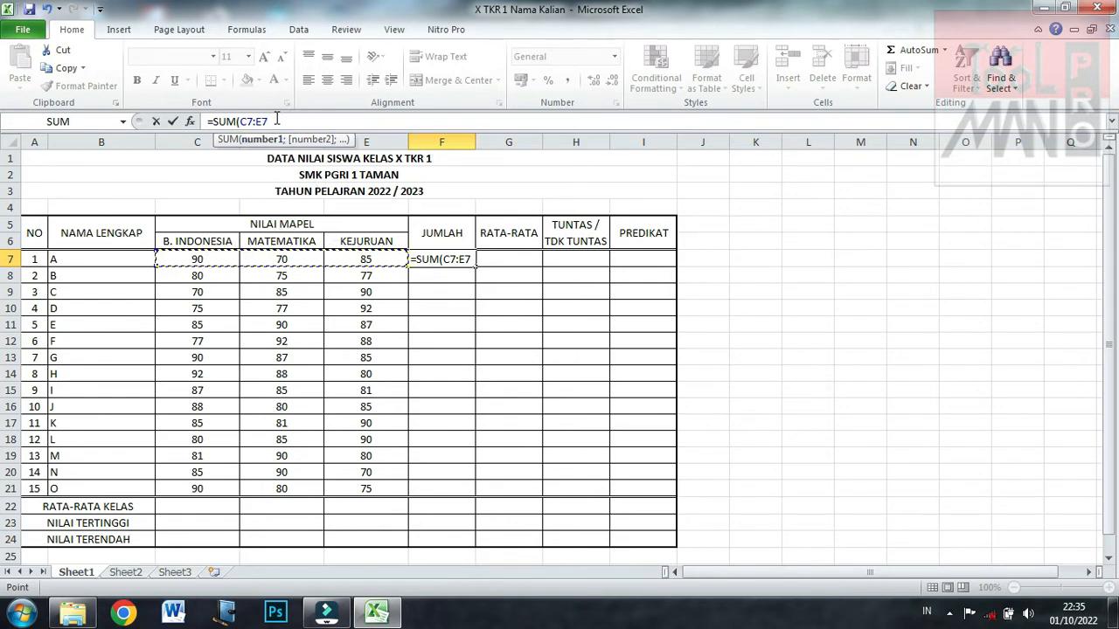
type(")")
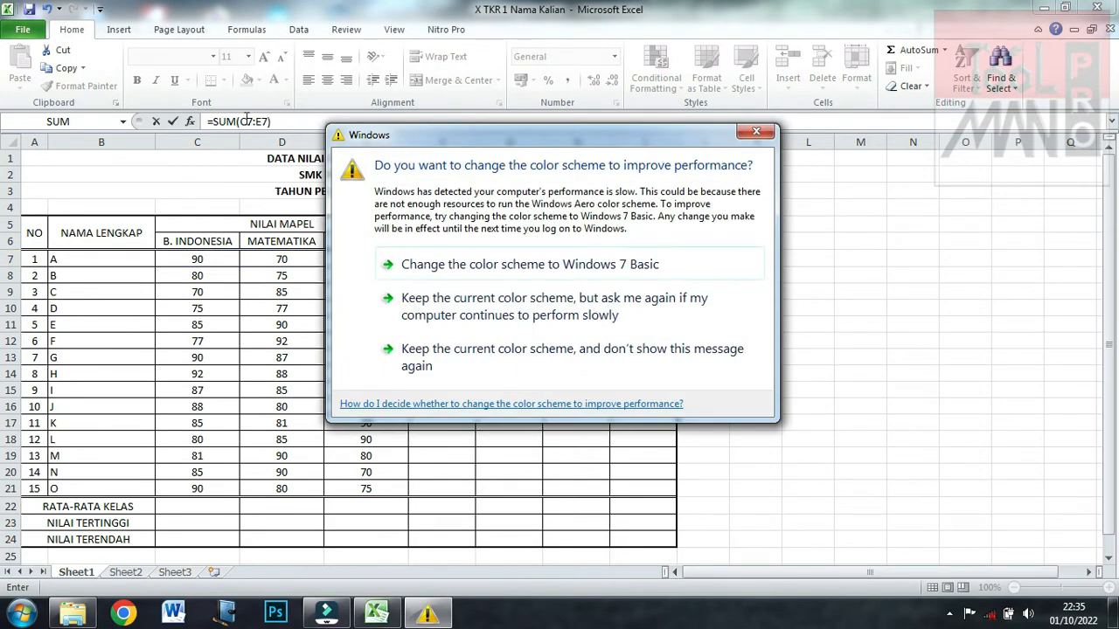
left_click(757, 133)
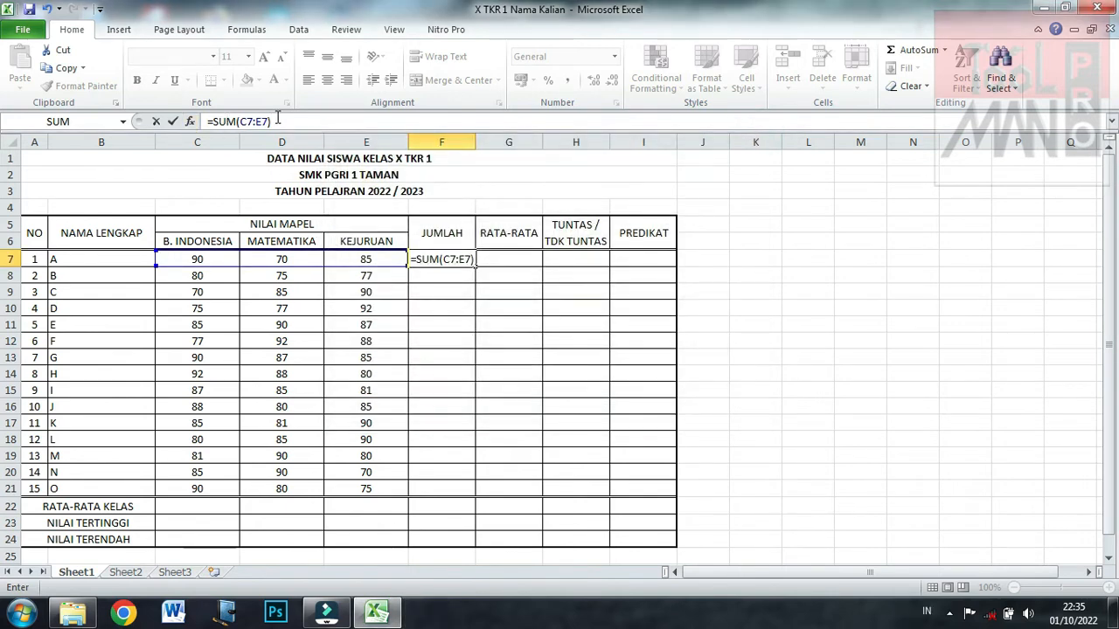
left_click(282, 120)
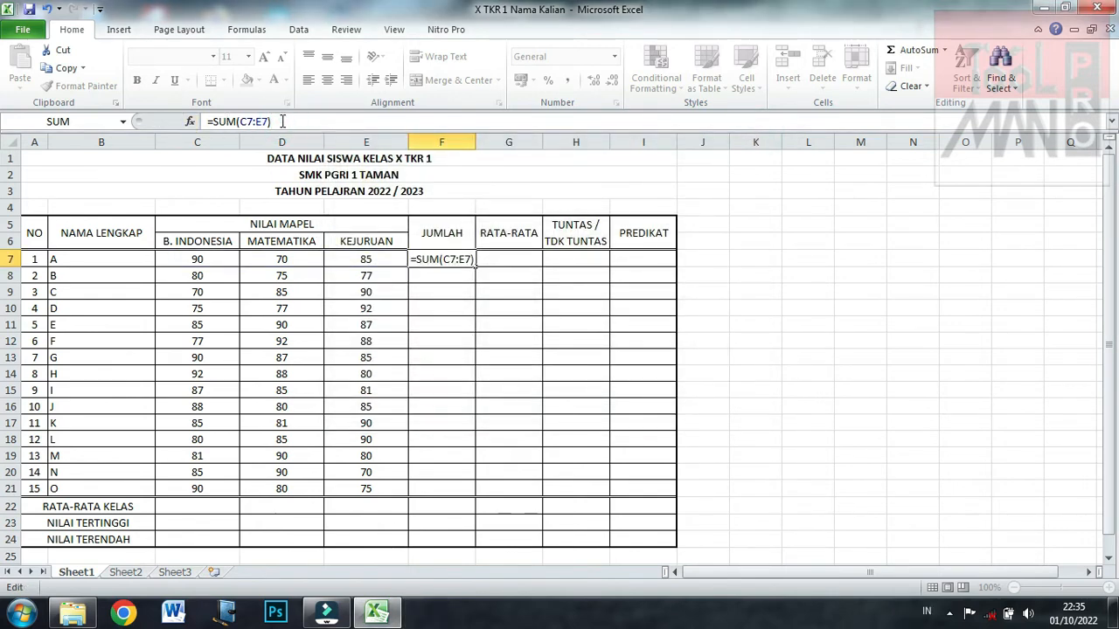
key("Return")
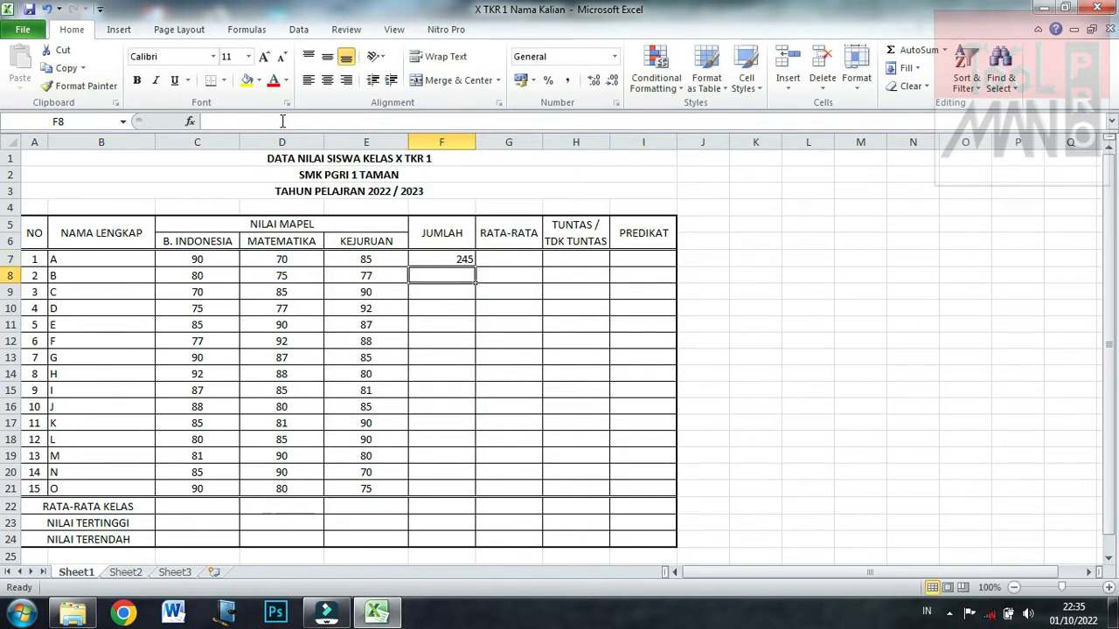
Fill the SUM formula from F7 down the JUMLAH column to F21 for students B to O.
left_click(449, 292)
left_click(443, 258)
left_click(441, 292)
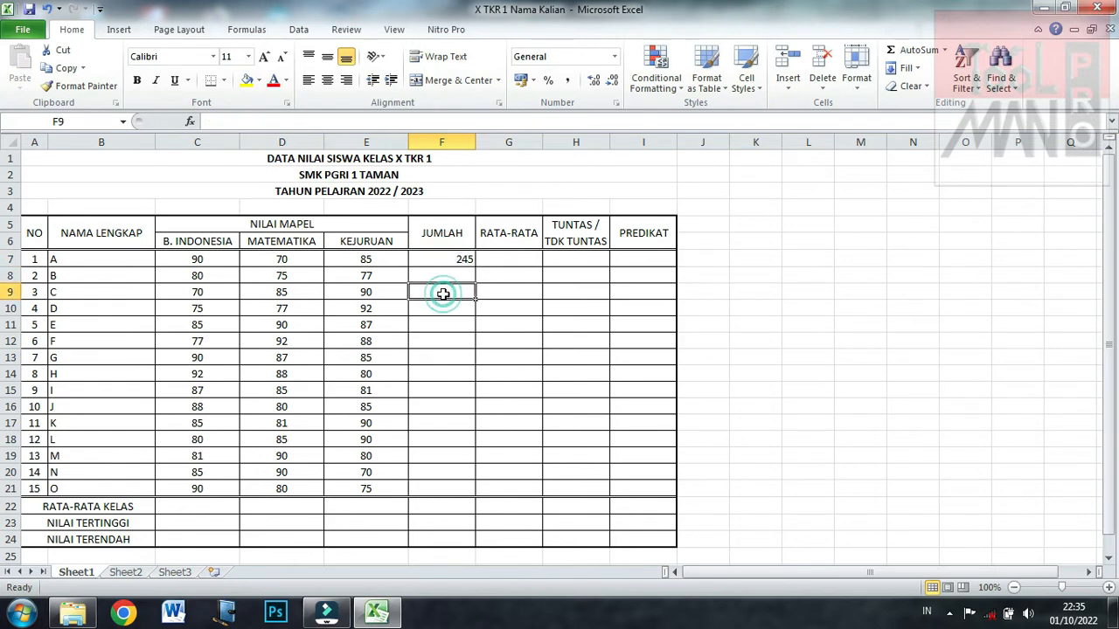
left_click(451, 261)
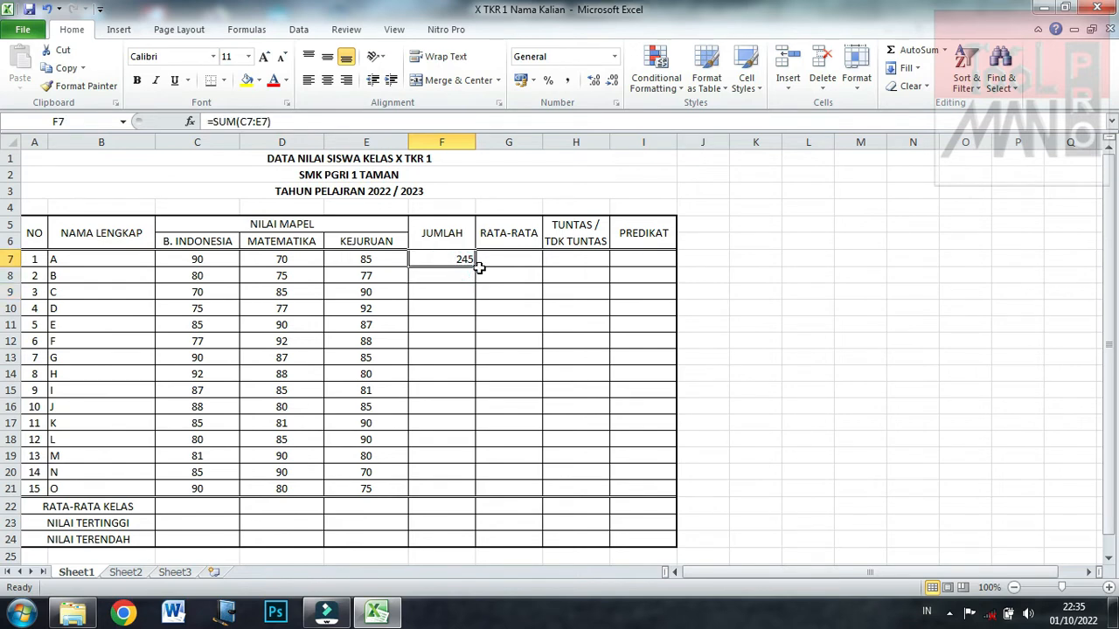
left_click(444, 289)
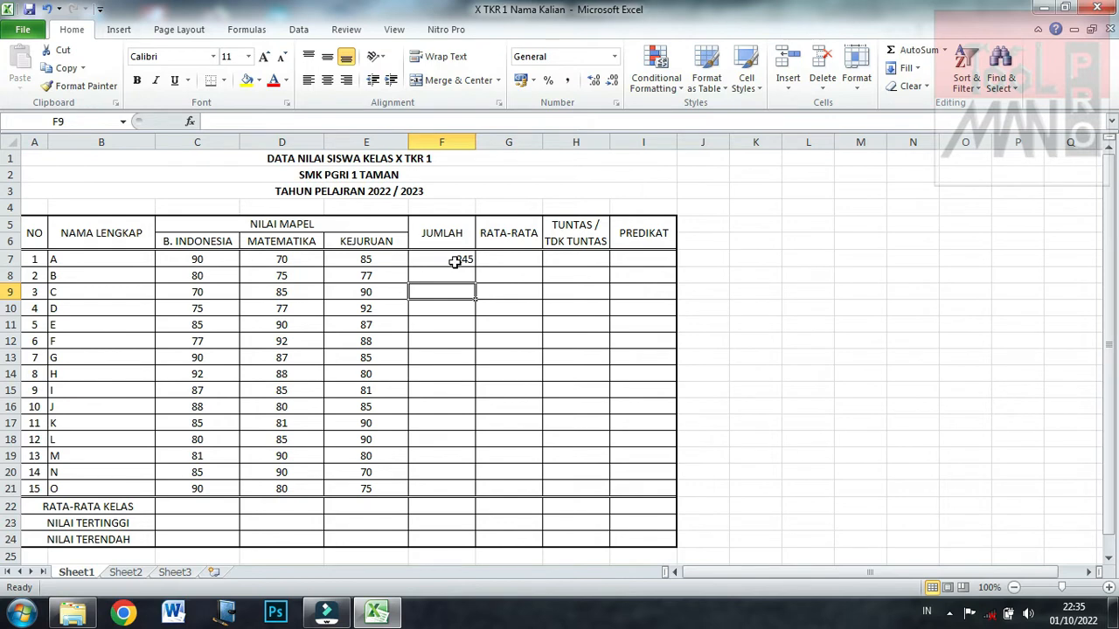
left_click(455, 259)
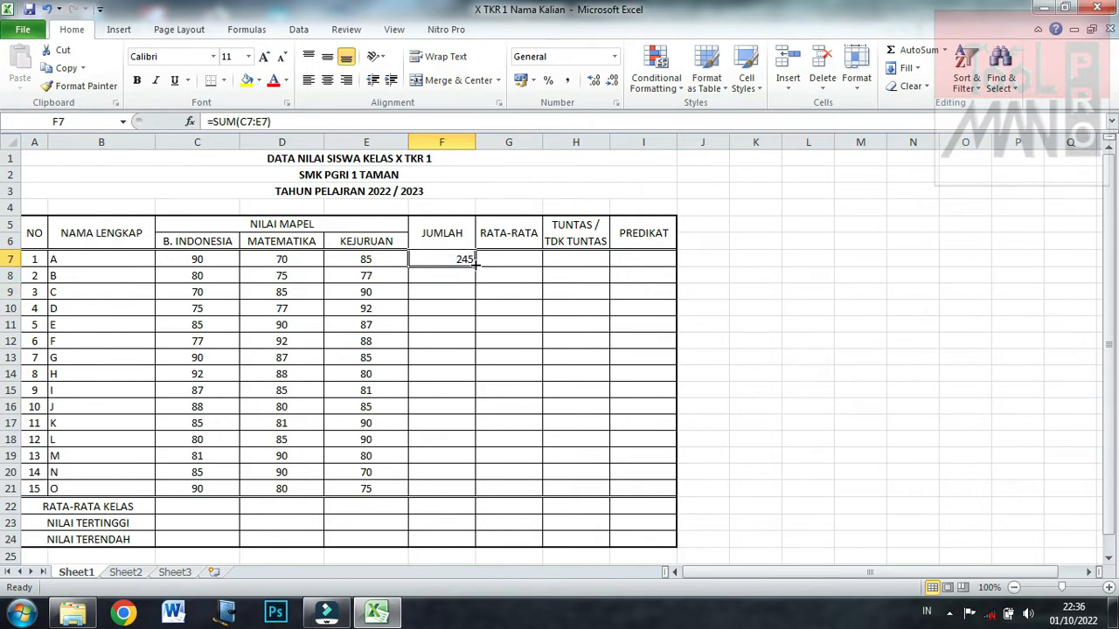
left_click_drag(473, 264, 464, 491)
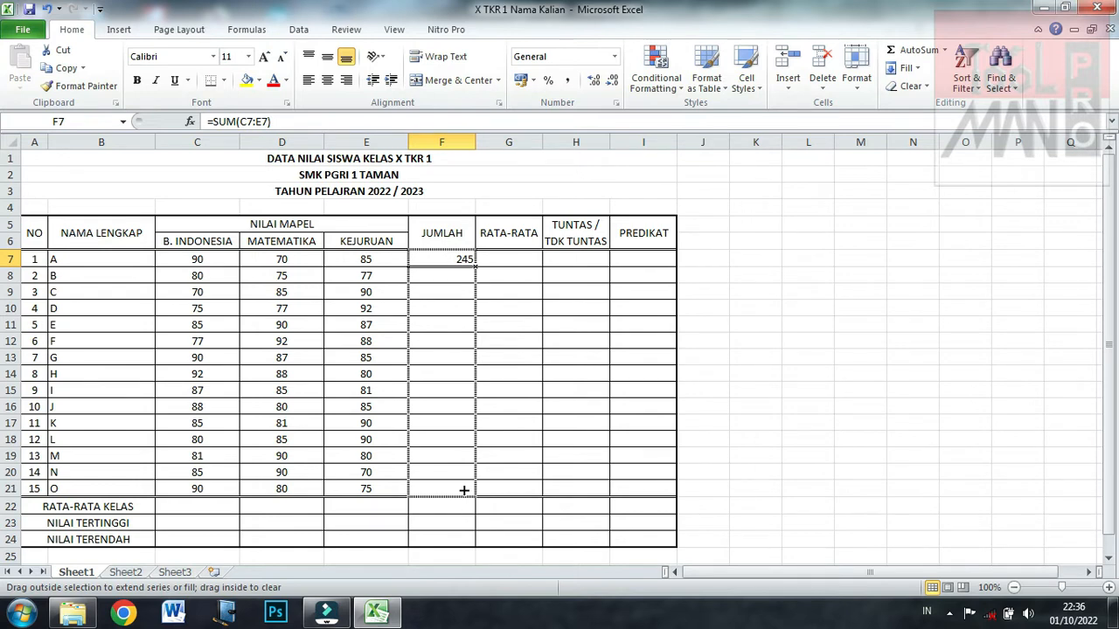
left_click_drag(464, 491, 464, 490)
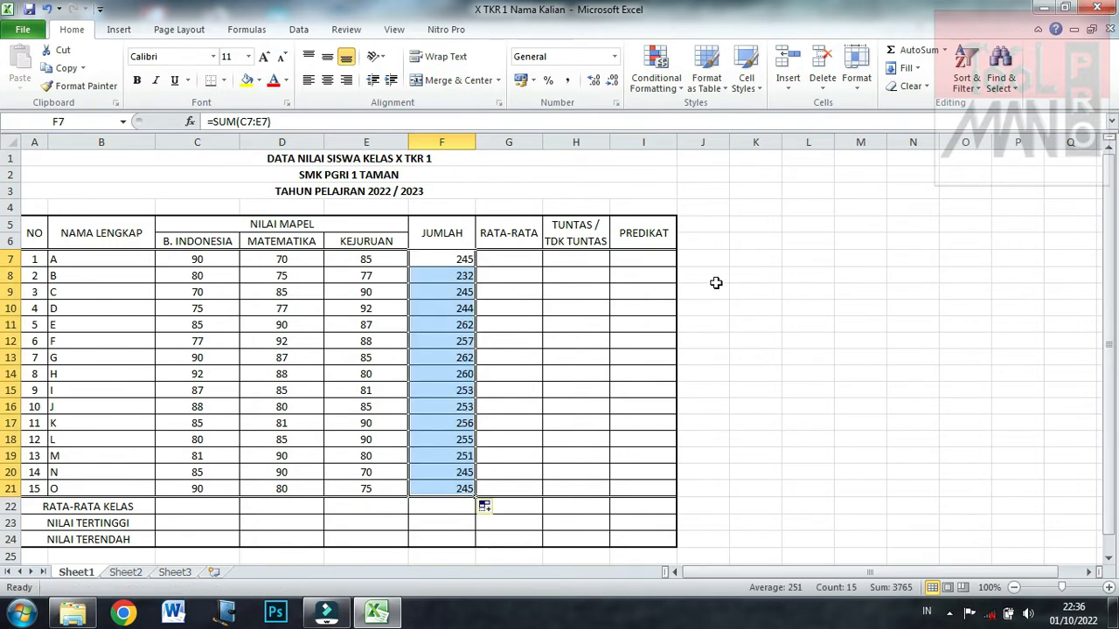
left_click(638, 342)
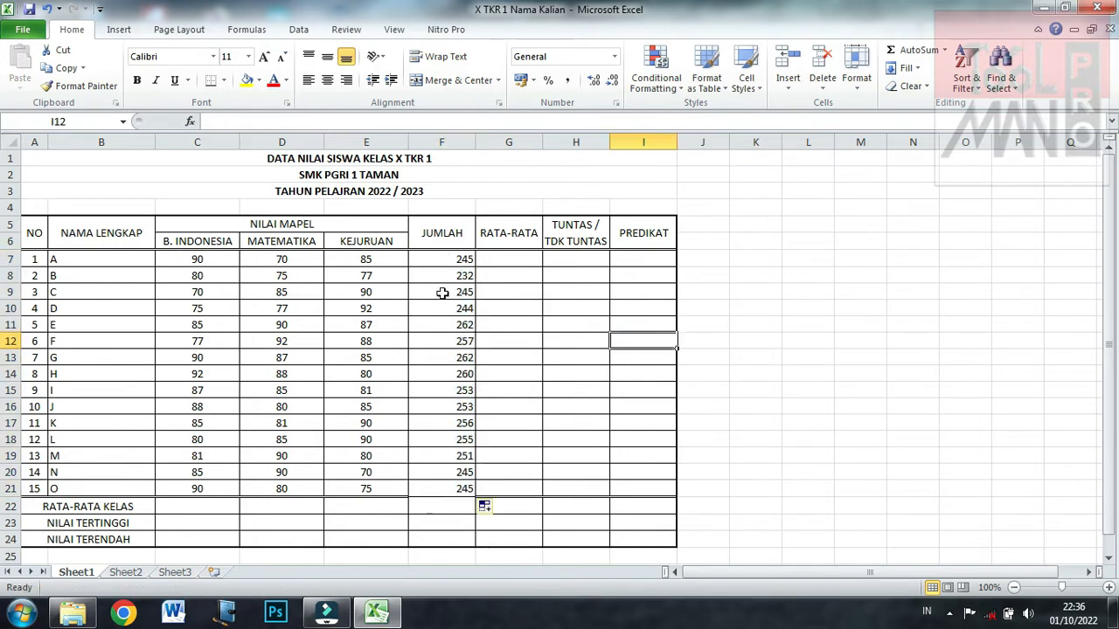
Compare the copied JUMLAH formulas in F8, F10 and F21 with F7, dismissing the Windows color scheme prompt.
left_click(528, 328)
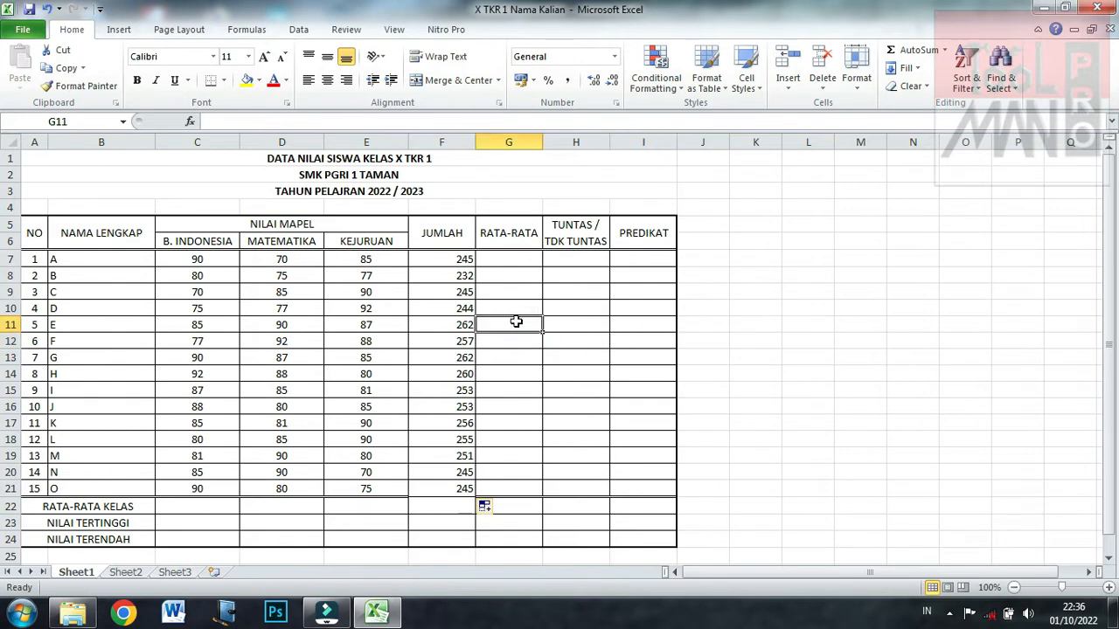
left_click(459, 262)
left_click(457, 278)
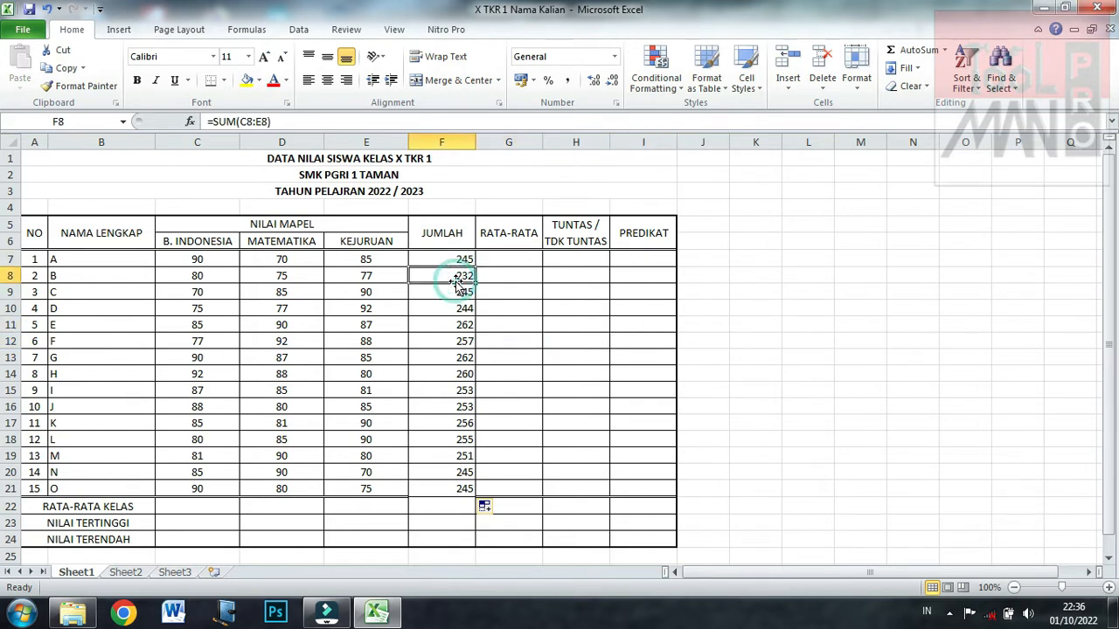
left_click(448, 261)
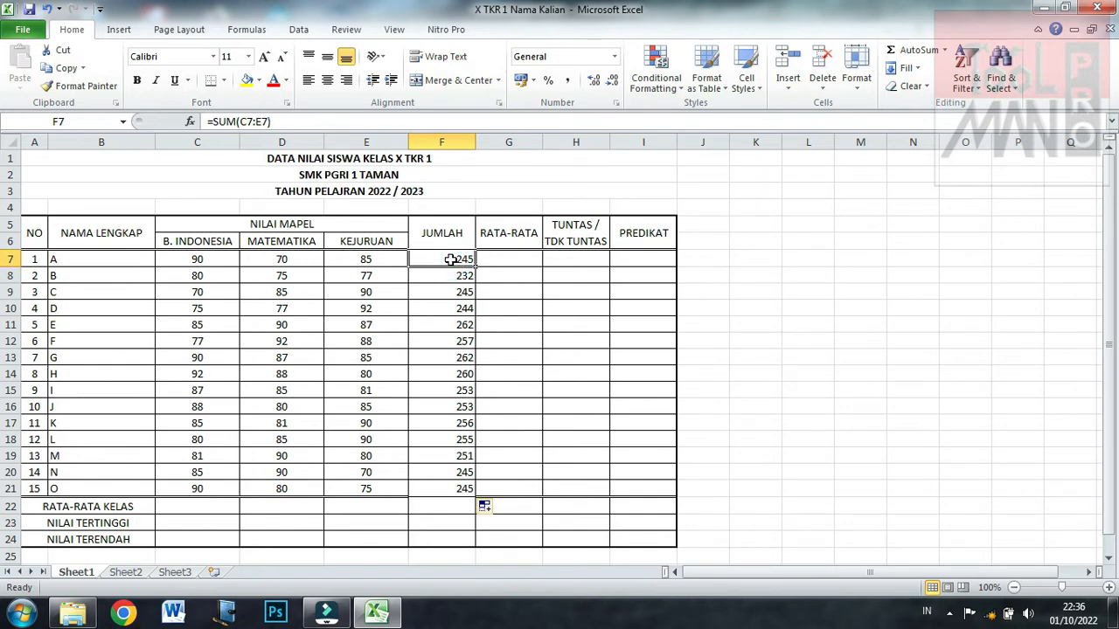
left_click(450, 275)
left_click(446, 261)
left_click(443, 275)
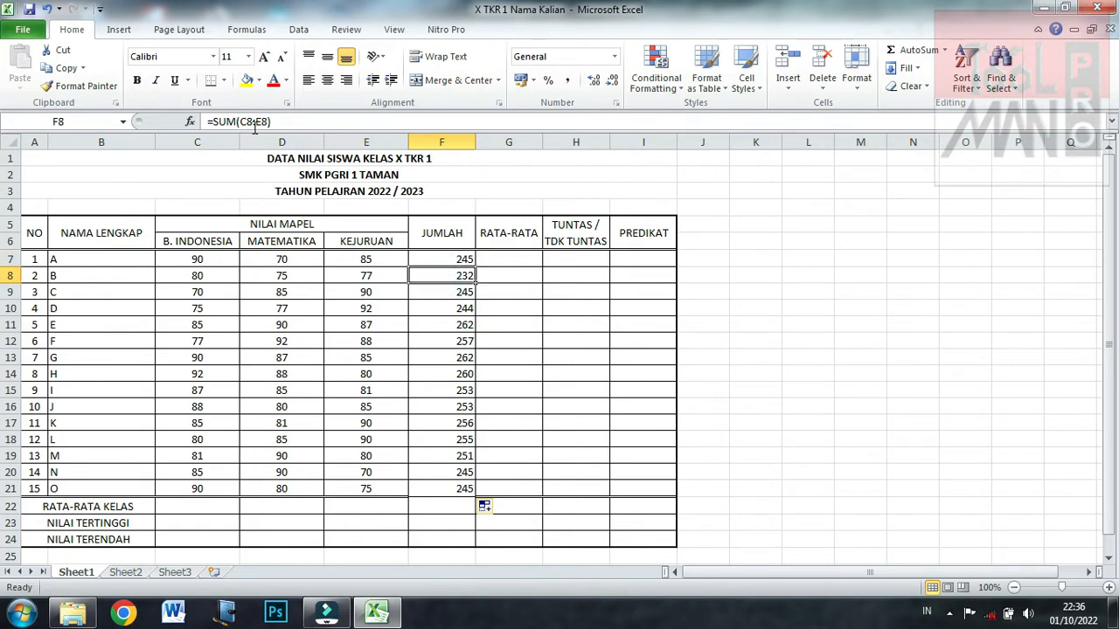
left_click(455, 306)
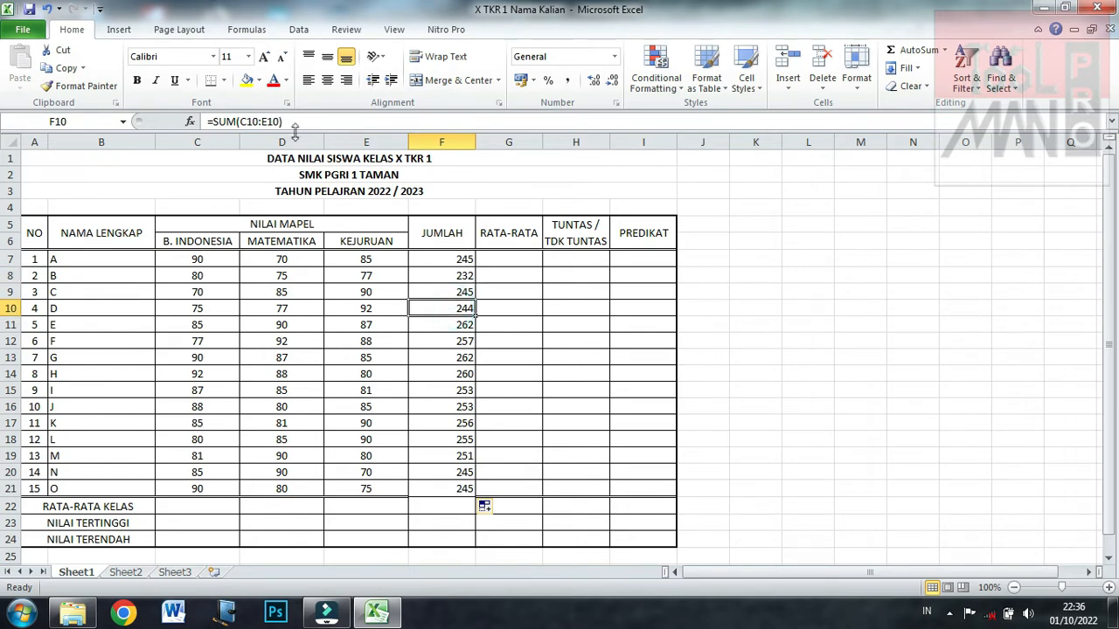
left_click(456, 490)
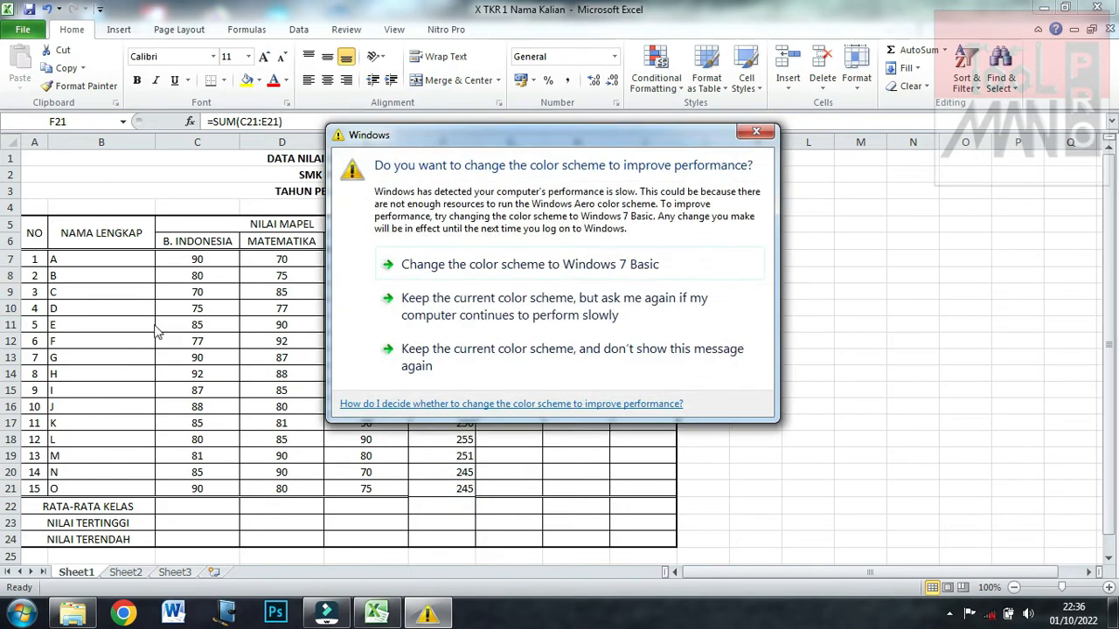
left_click(756, 134)
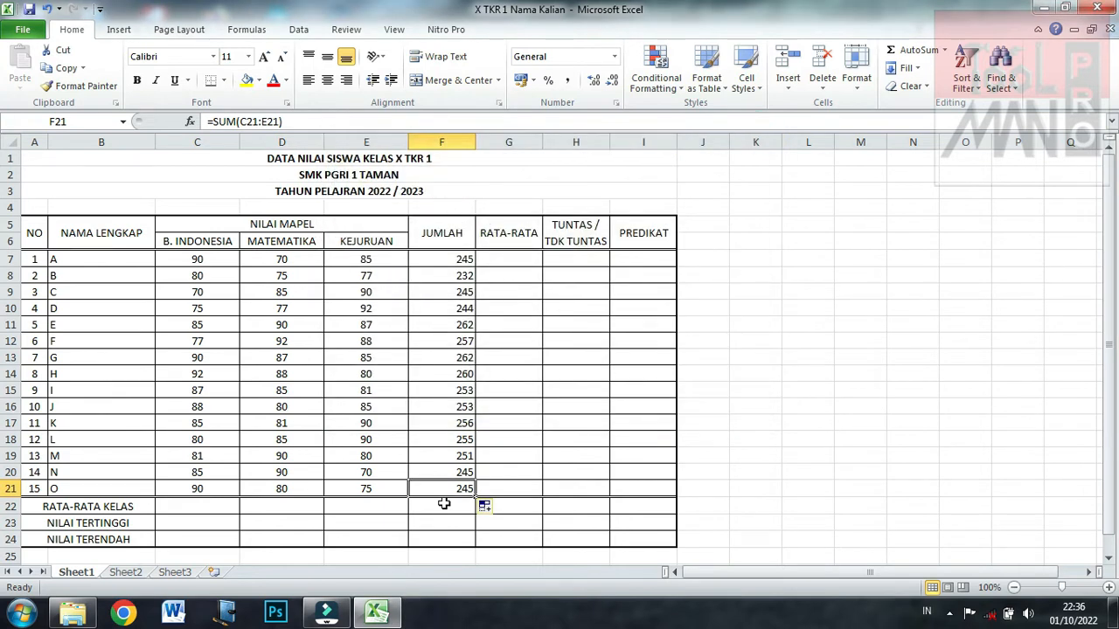
left_click(437, 474)
left_click(437, 489)
left_click(538, 388)
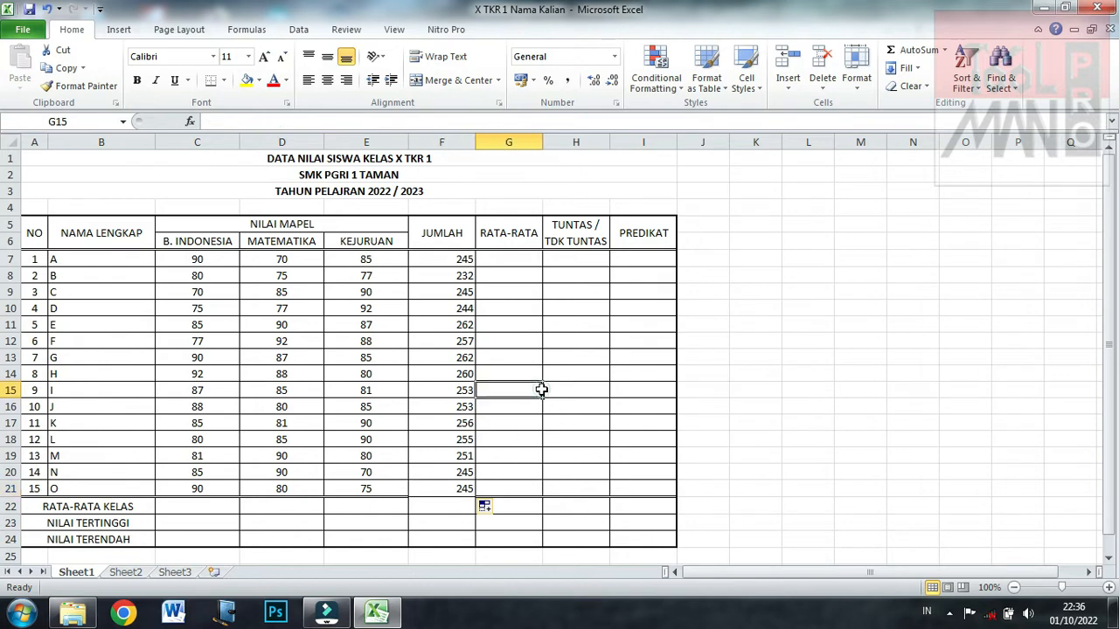
left_click(446, 262)
left_click(501, 301)
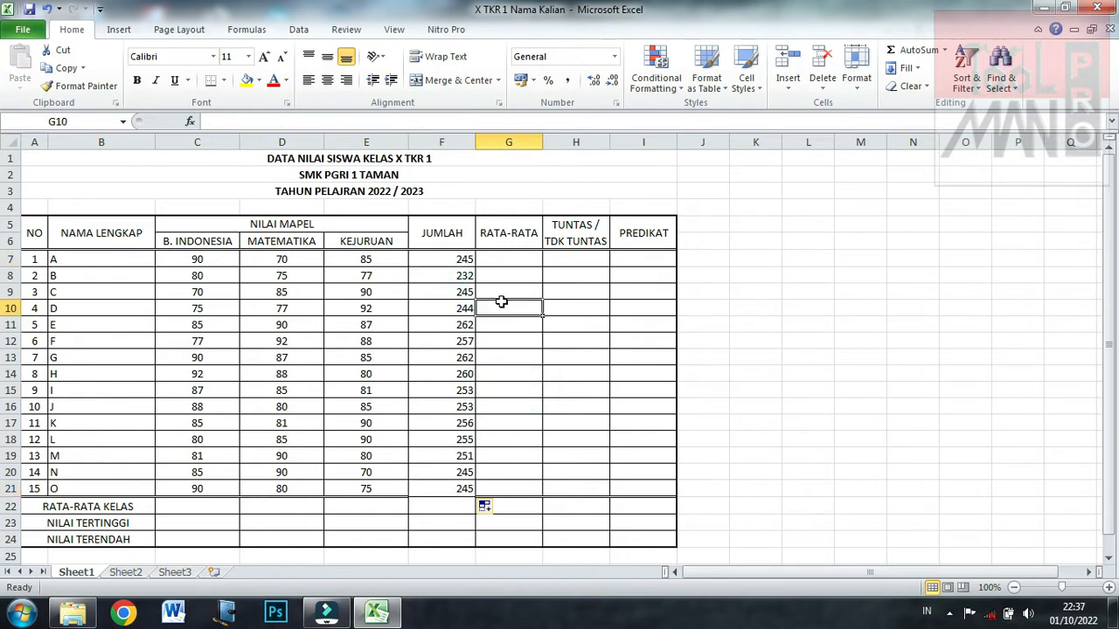
left_click(462, 273)
Calculate student A's average in RATA-RATA cell G7 with =F7/3.
left_click(503, 259)
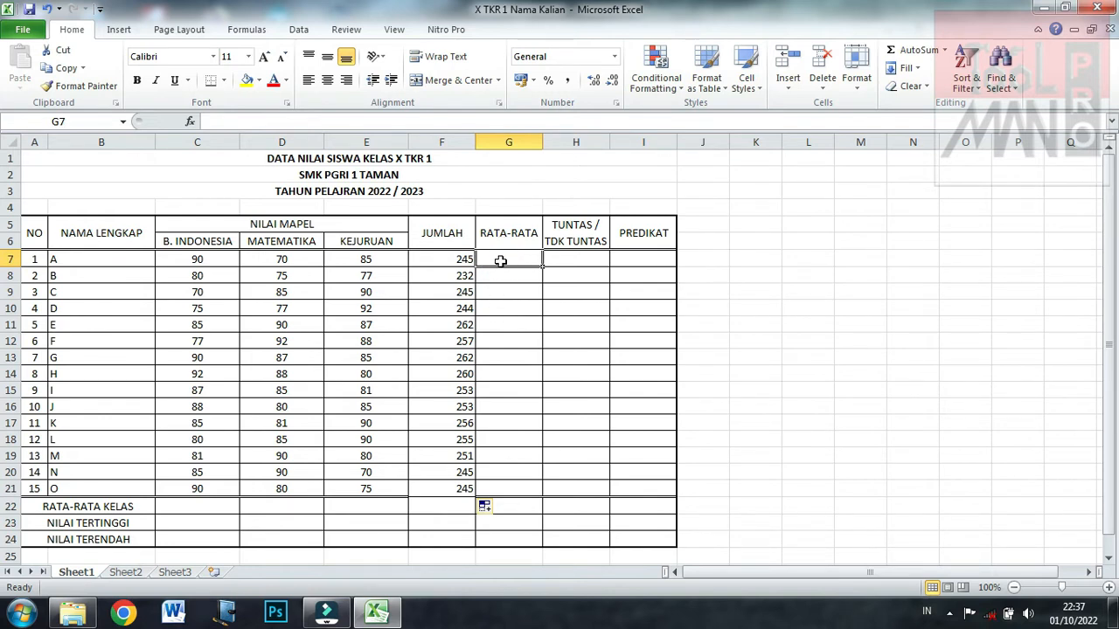
double_click(501, 261)
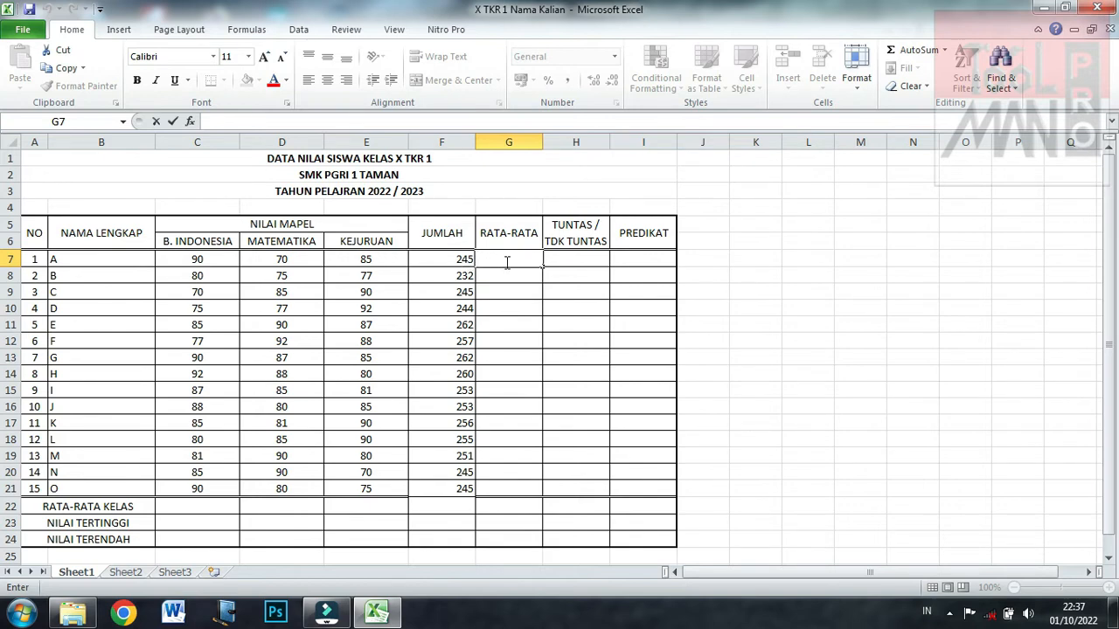
type("=")
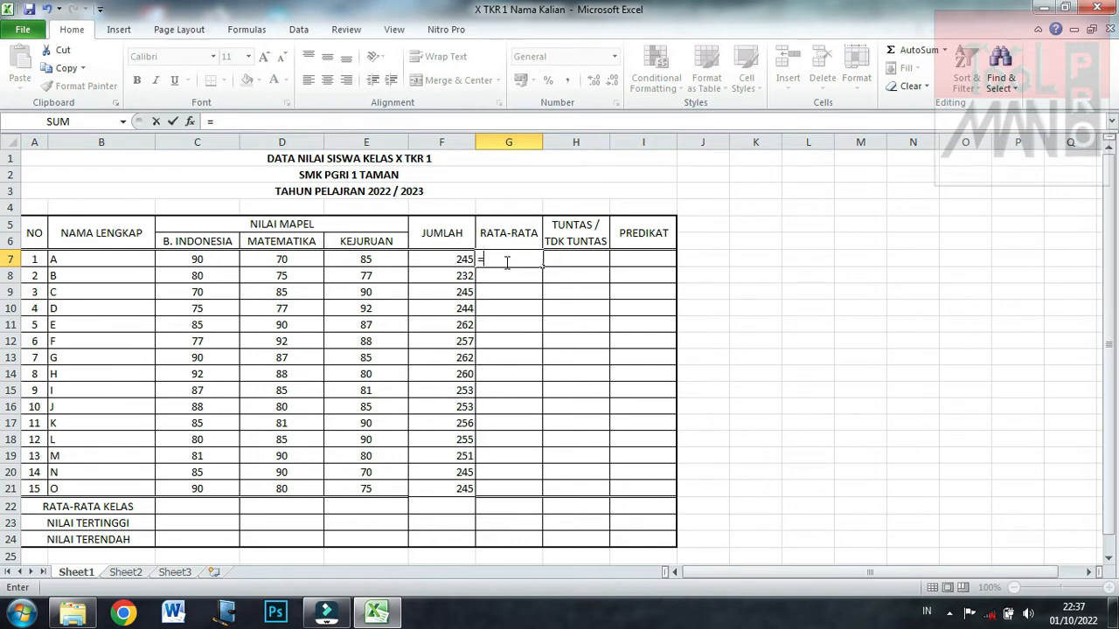
left_click(450, 260)
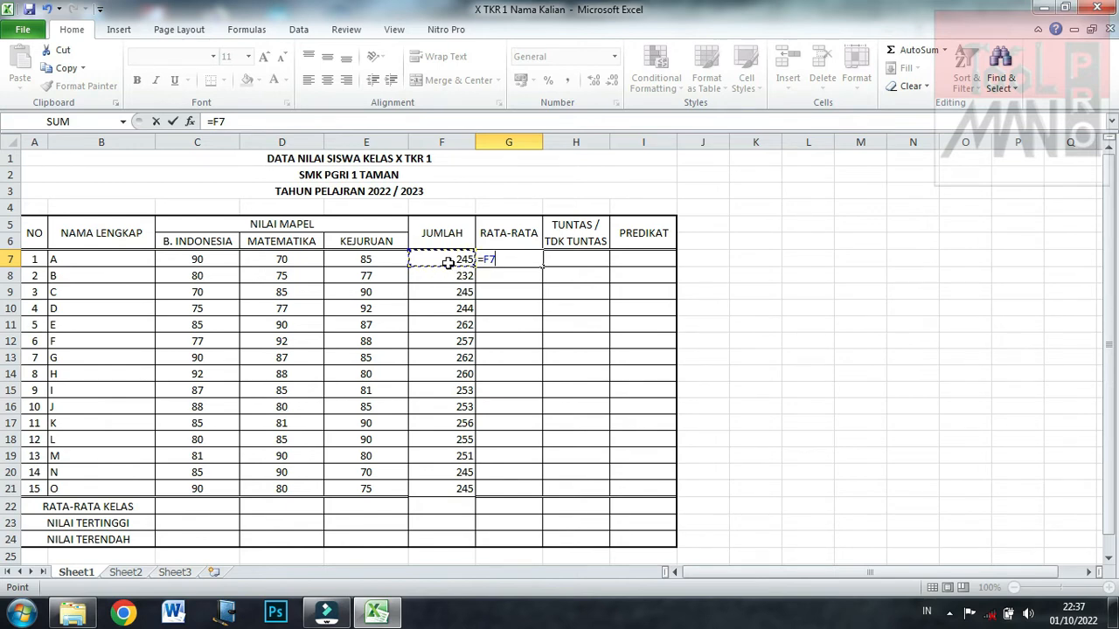
type("/3")
key("Return")
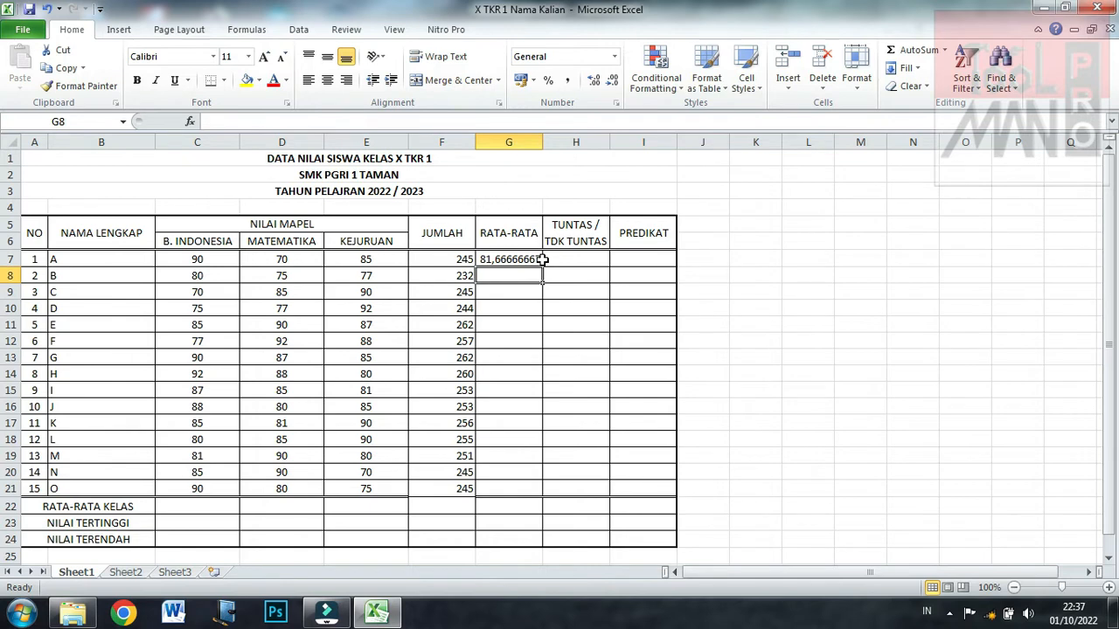
Dismiss the Windows color scheme prompt and review the RATA-RATA formula in G7.
left_click(521, 260)
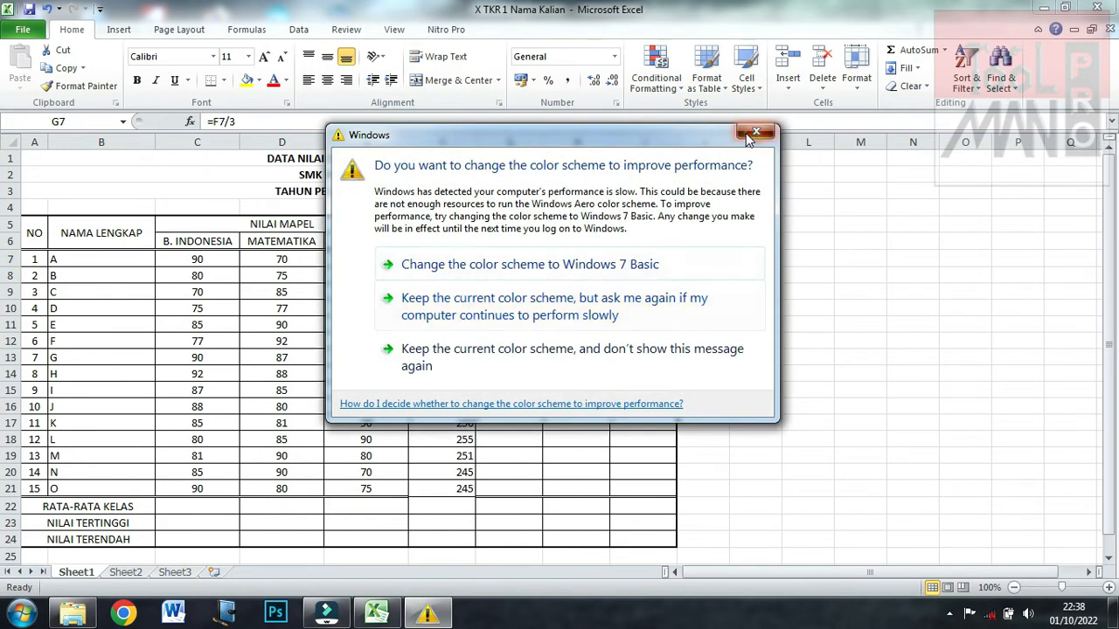
left_click(756, 133)
left_click(518, 293)
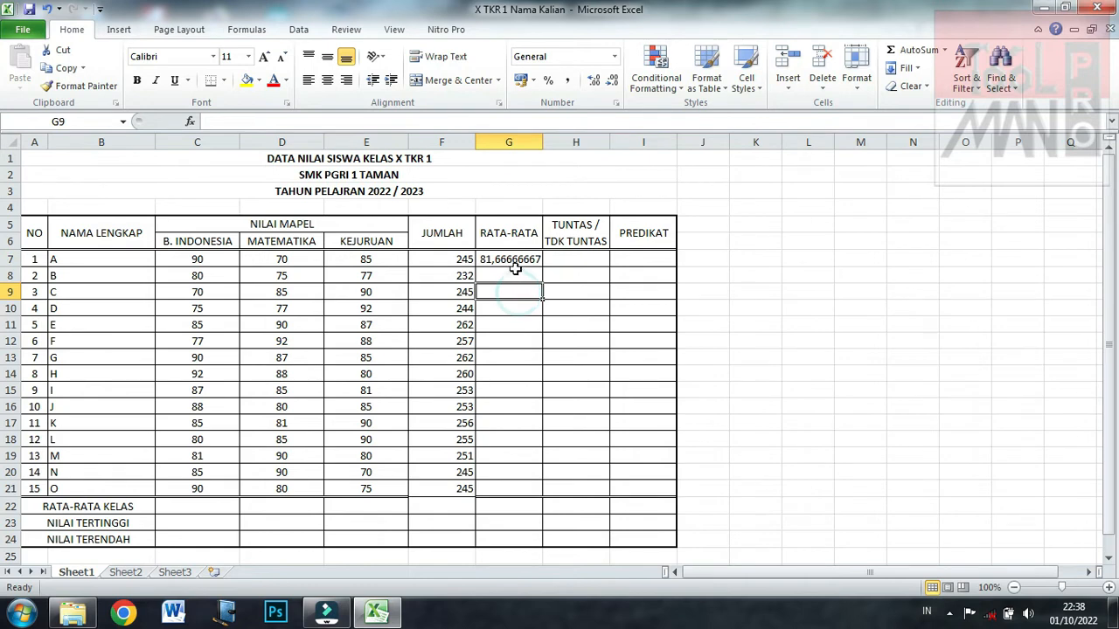
left_click(511, 261)
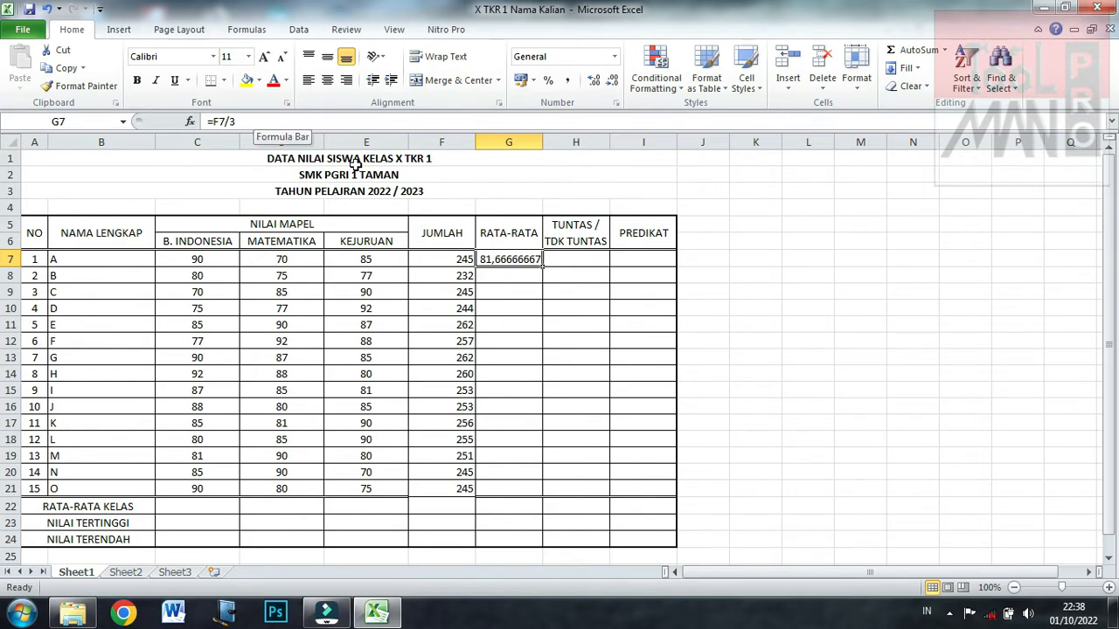
Clear student A's average formula from RATA-RATA cell G7.
left_click(513, 294)
left_click(517, 261)
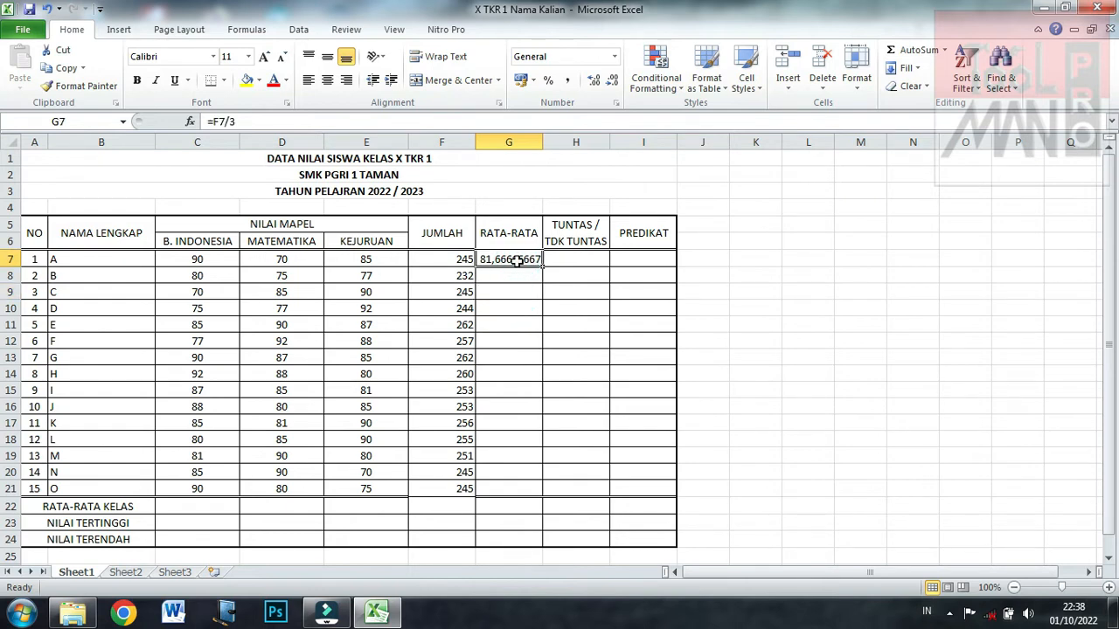
key("BackSpace")
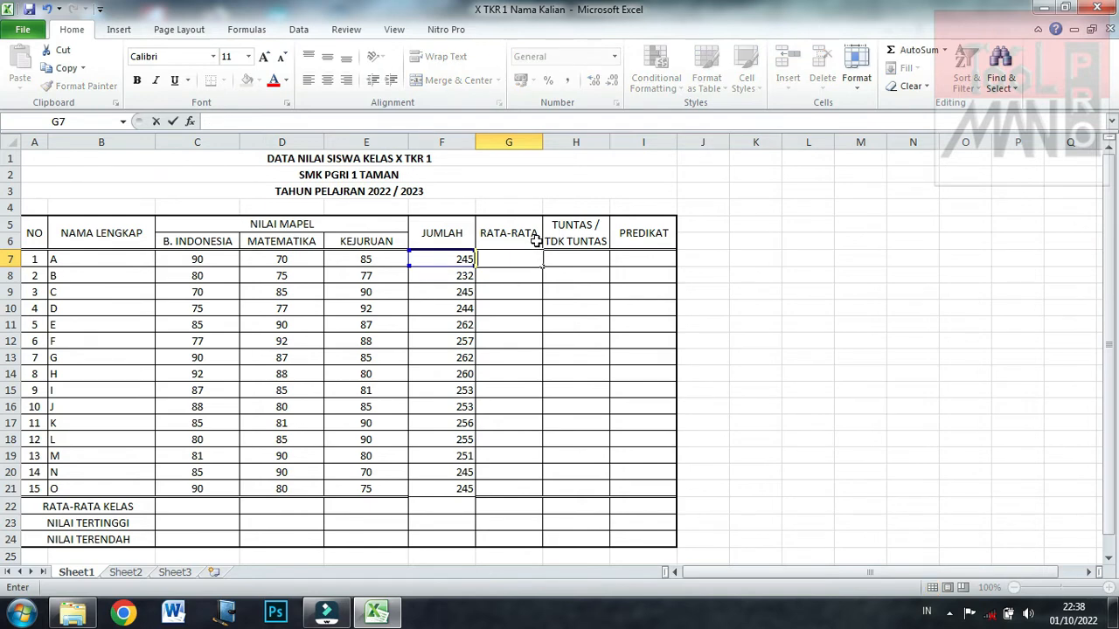
key("Return")
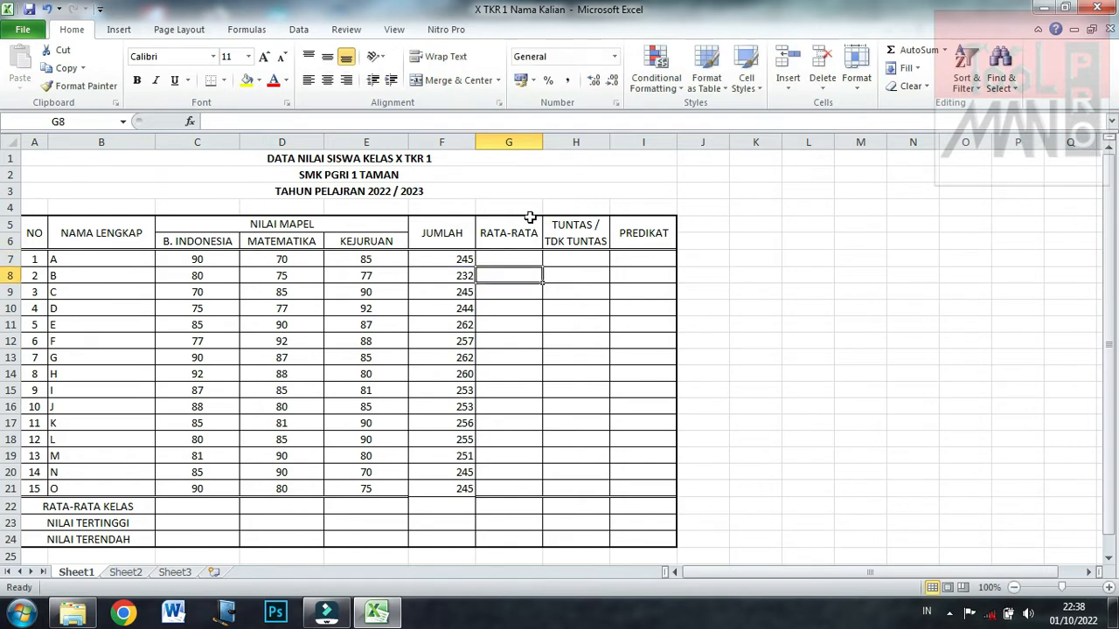
Calculate student A's average in RATA-RATA cell G7 with =AVERAGE(C7:E7).
left_click(464, 255)
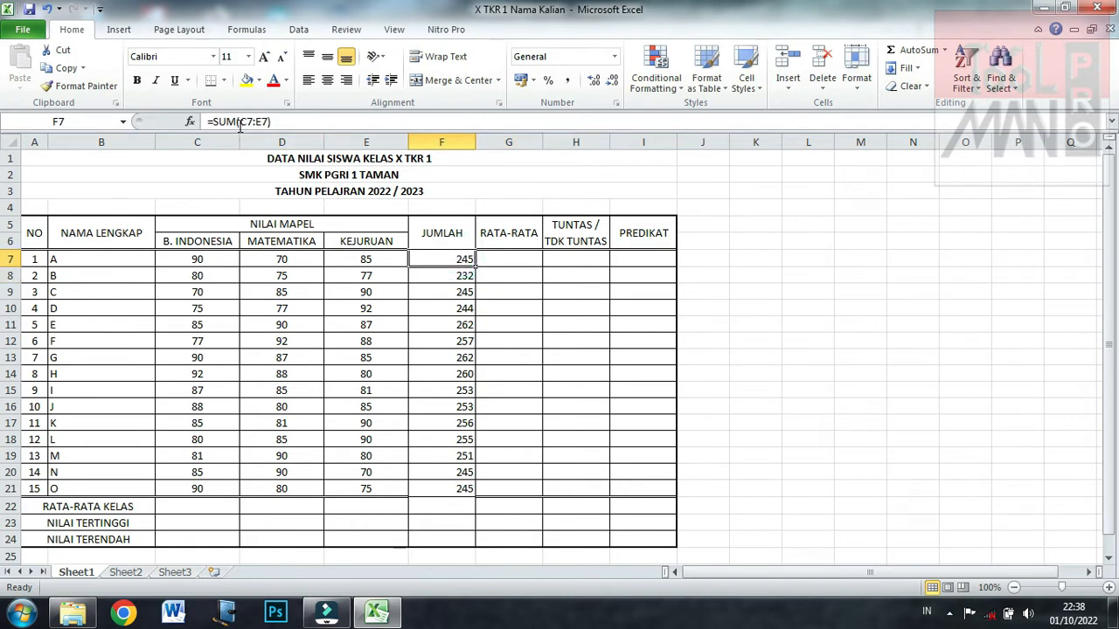
left_click(494, 259)
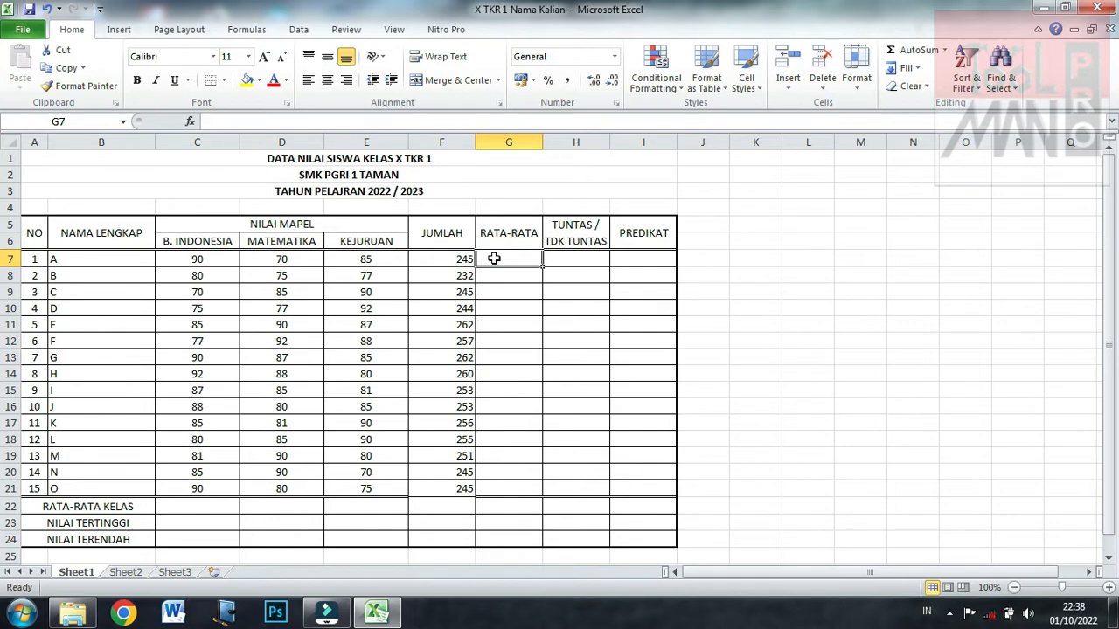
left_click(468, 259)
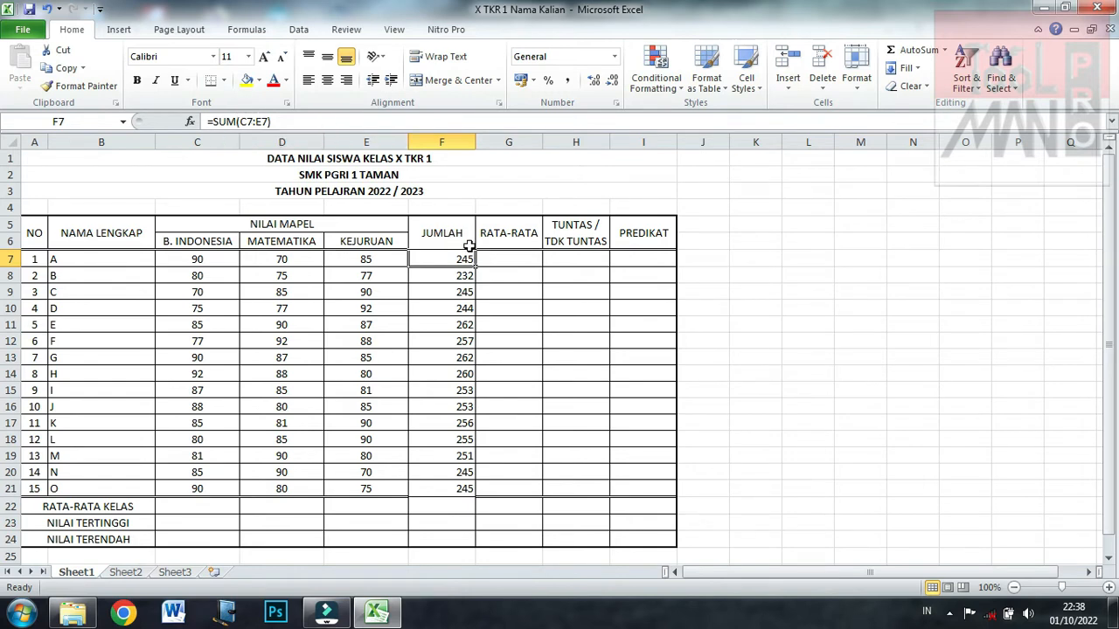
left_click(504, 259)
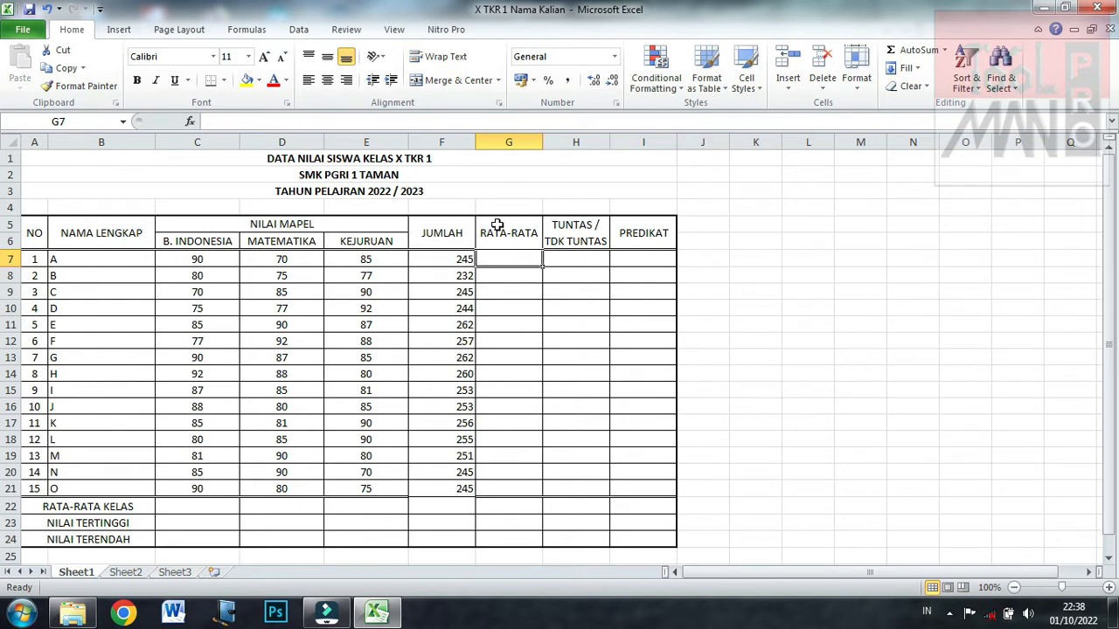
left_click(522, 297)
left_click(507, 260)
left_click(317, 123)
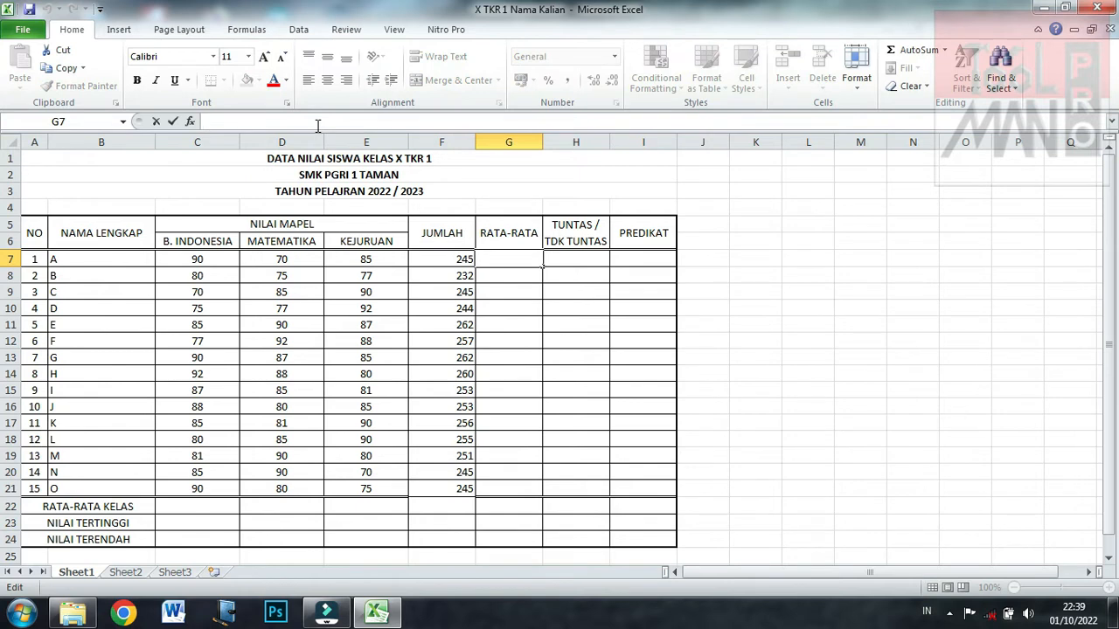
type("=")
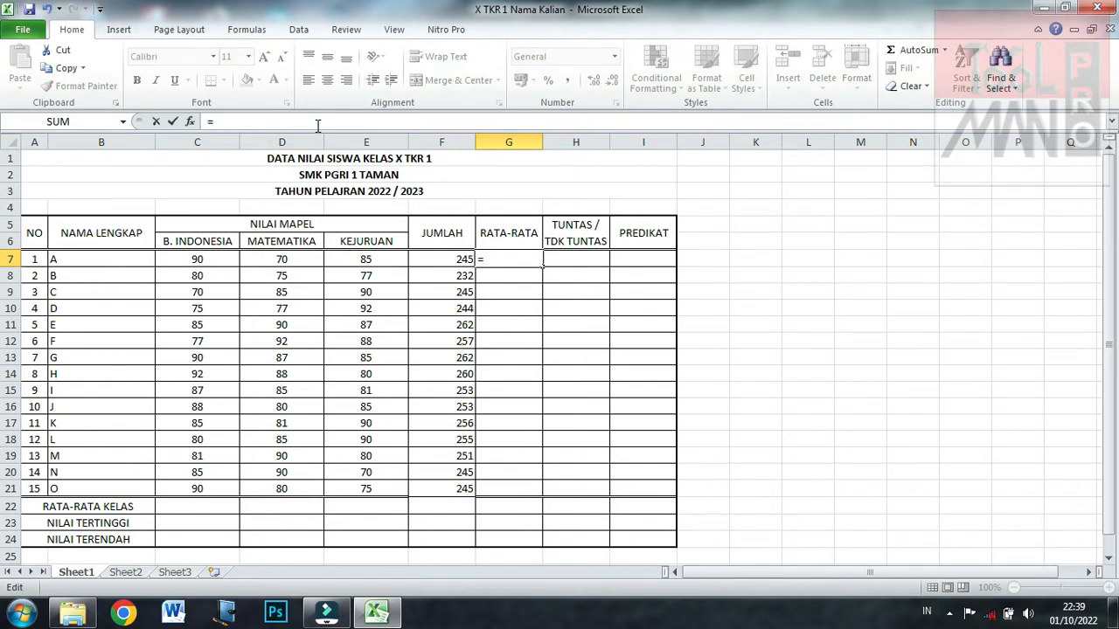
type("AVERAG")
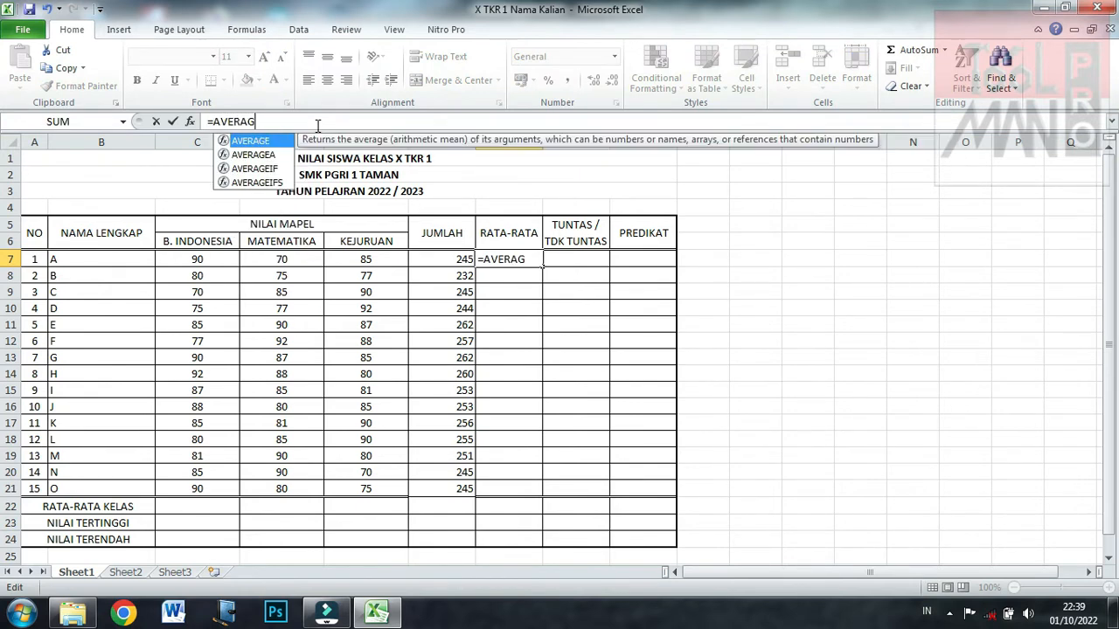
type("E")
type("(")
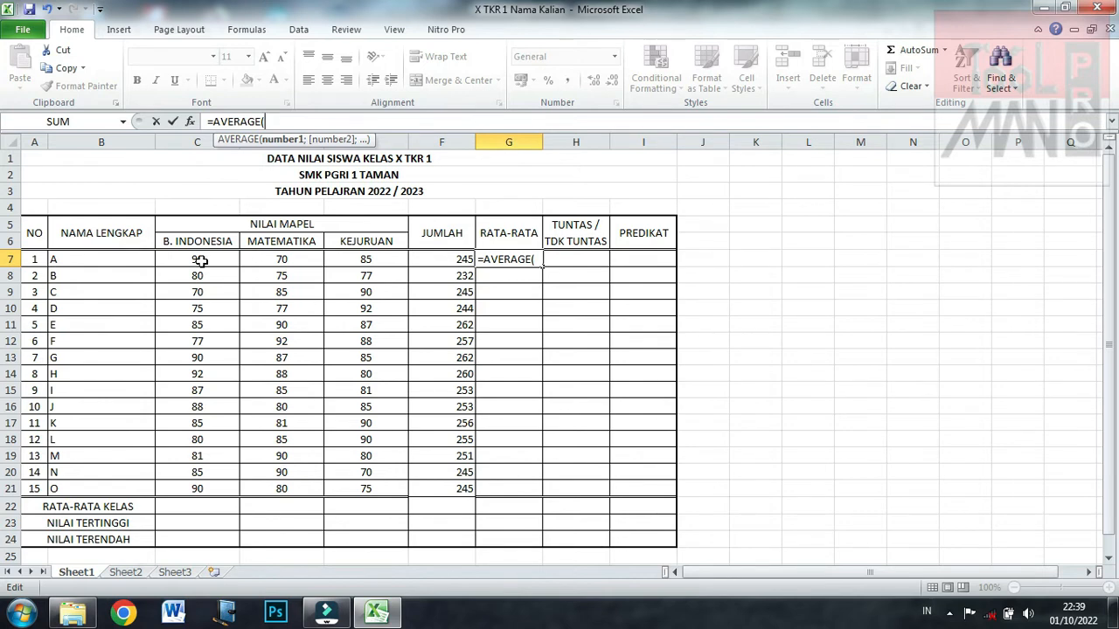
left_click_drag(201, 260, 329, 260)
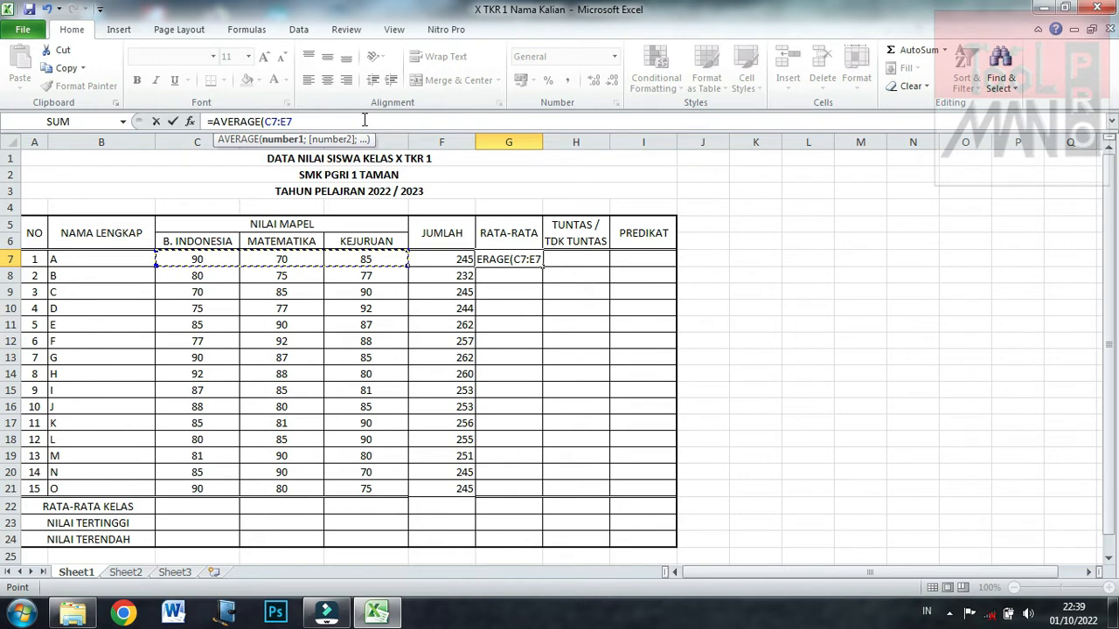
type(")")
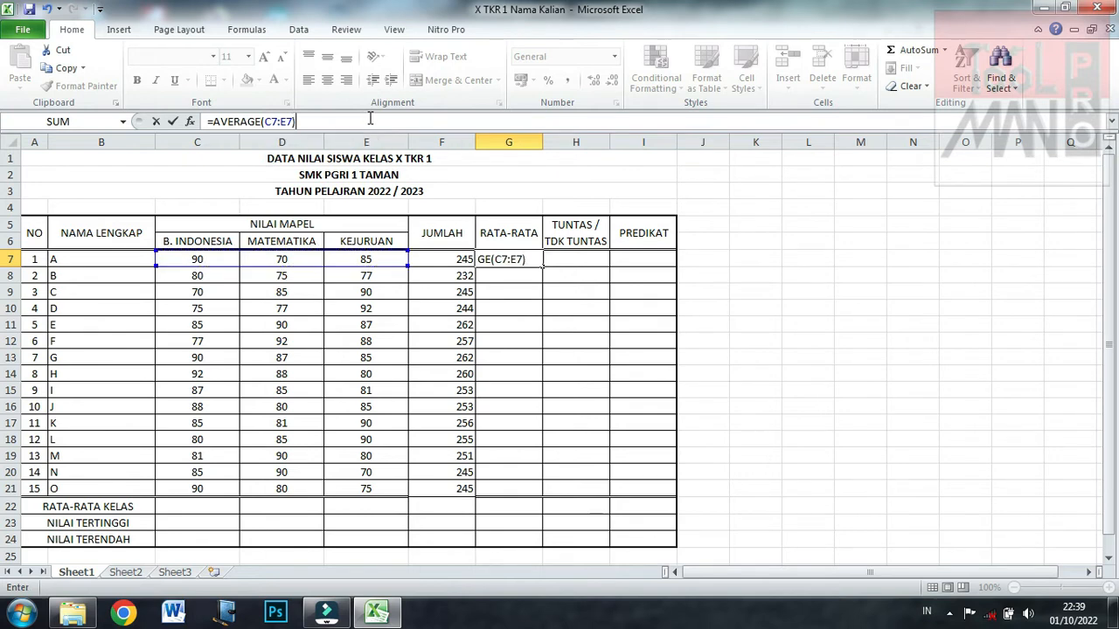
key("Return")
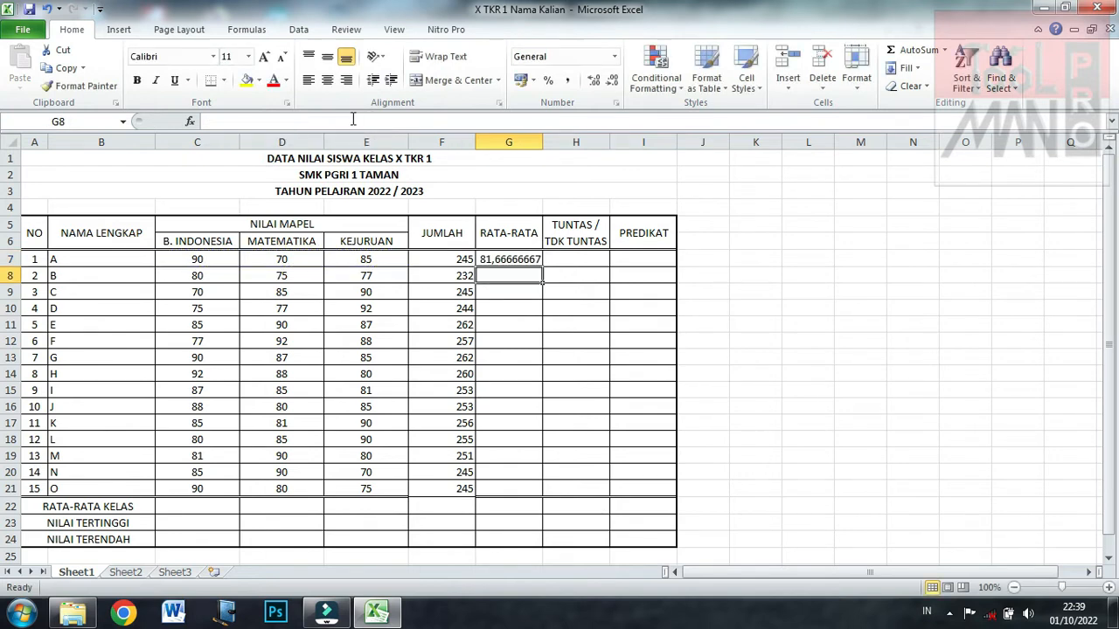
Review the AVERAGE formula in G7 and the empty RATA-RATA cells beneath it.
left_click(501, 287)
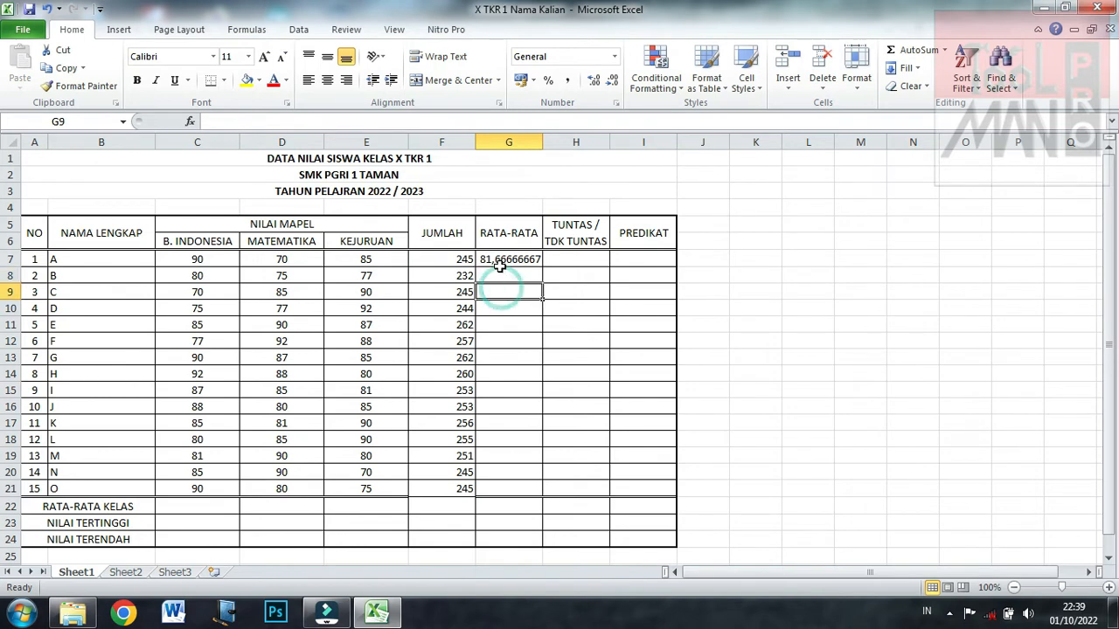
left_click(499, 259)
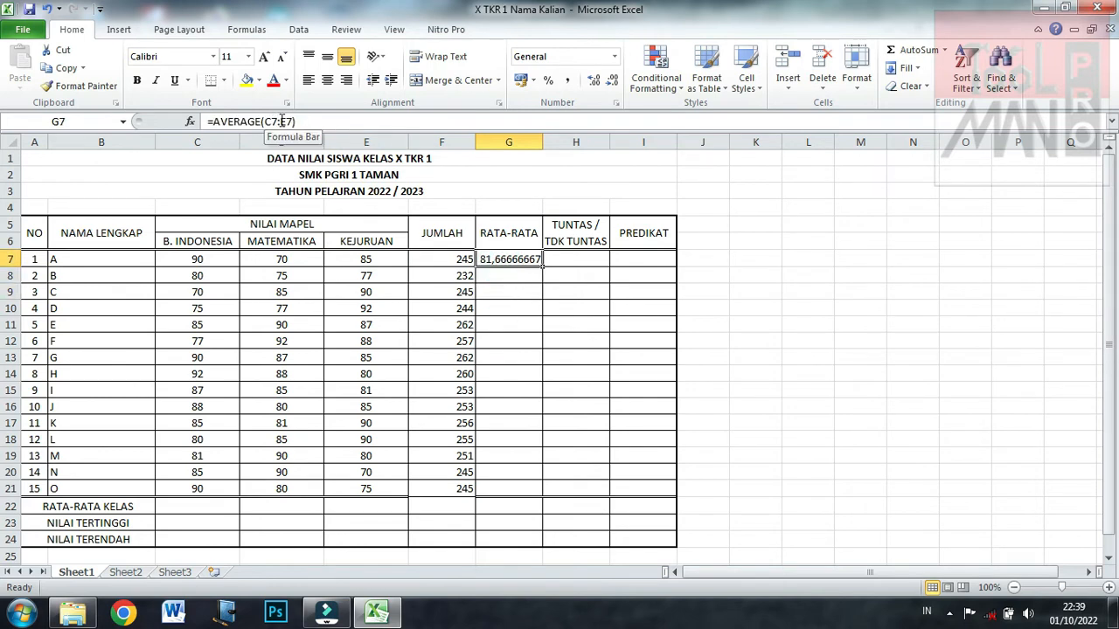
left_click(501, 276)
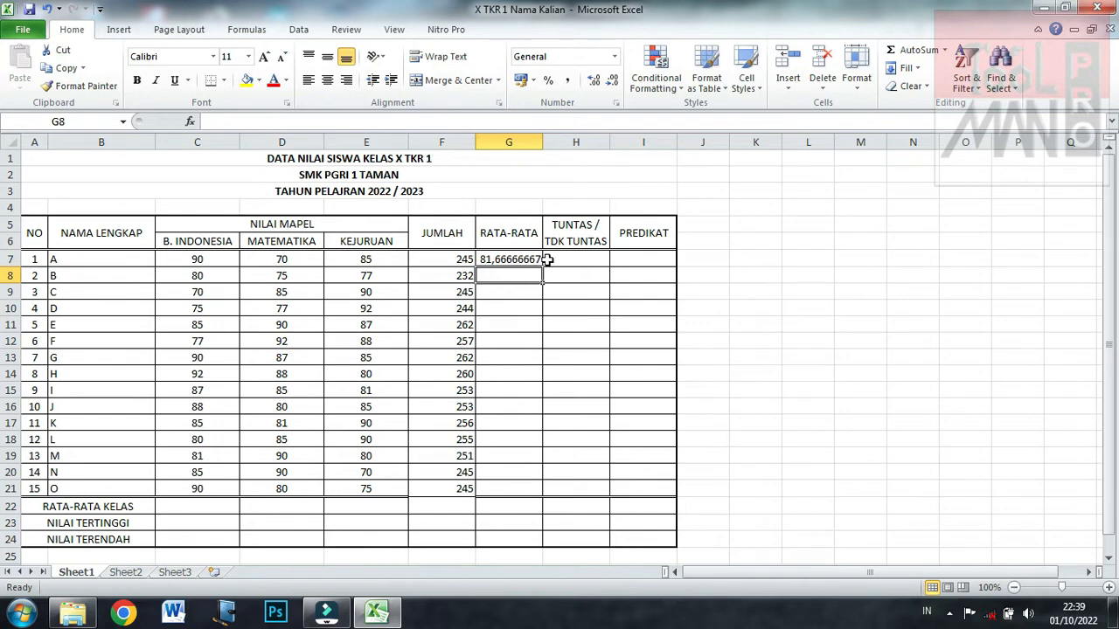
left_click(577, 273)
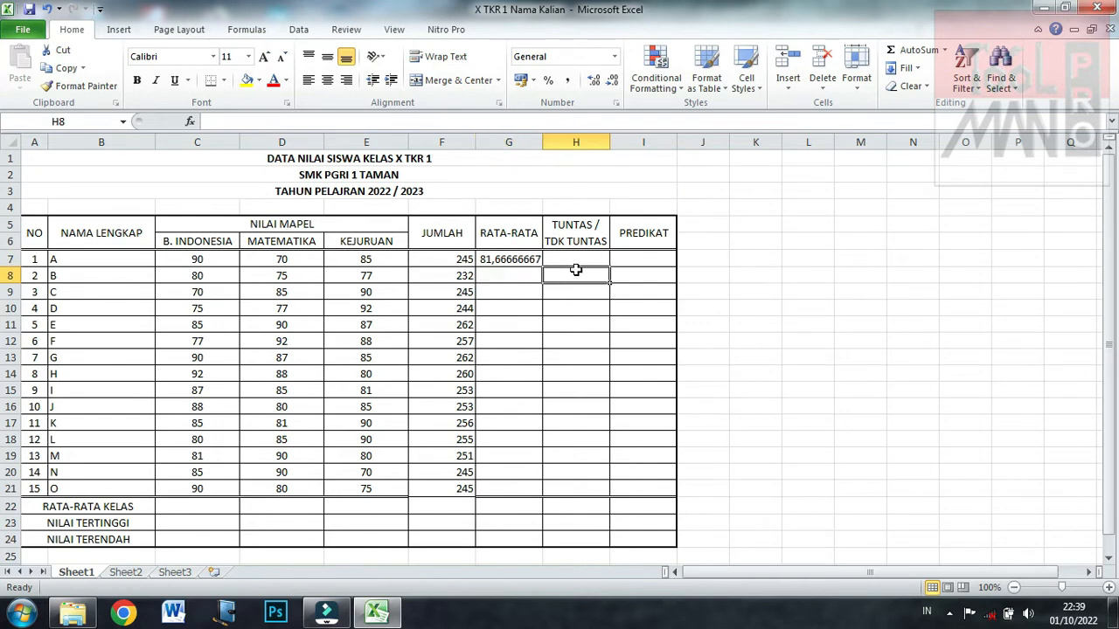
left_click(518, 274)
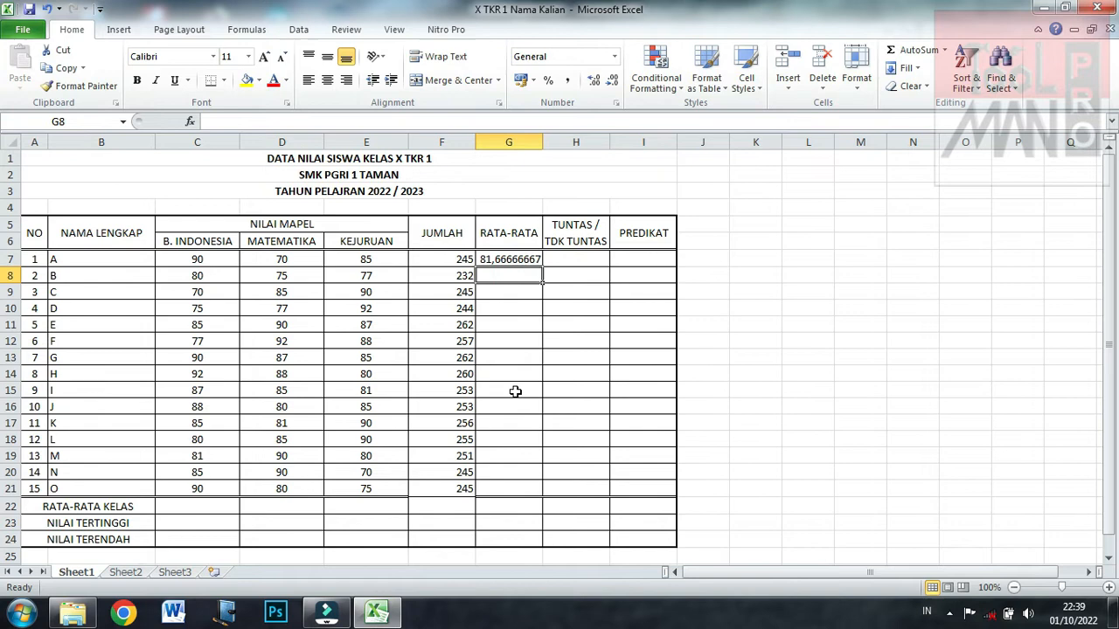
Dismiss the Windows color scheme prompt and select student A's TUNTAS / TDK TUNTAS cell H7.
left_click(573, 279)
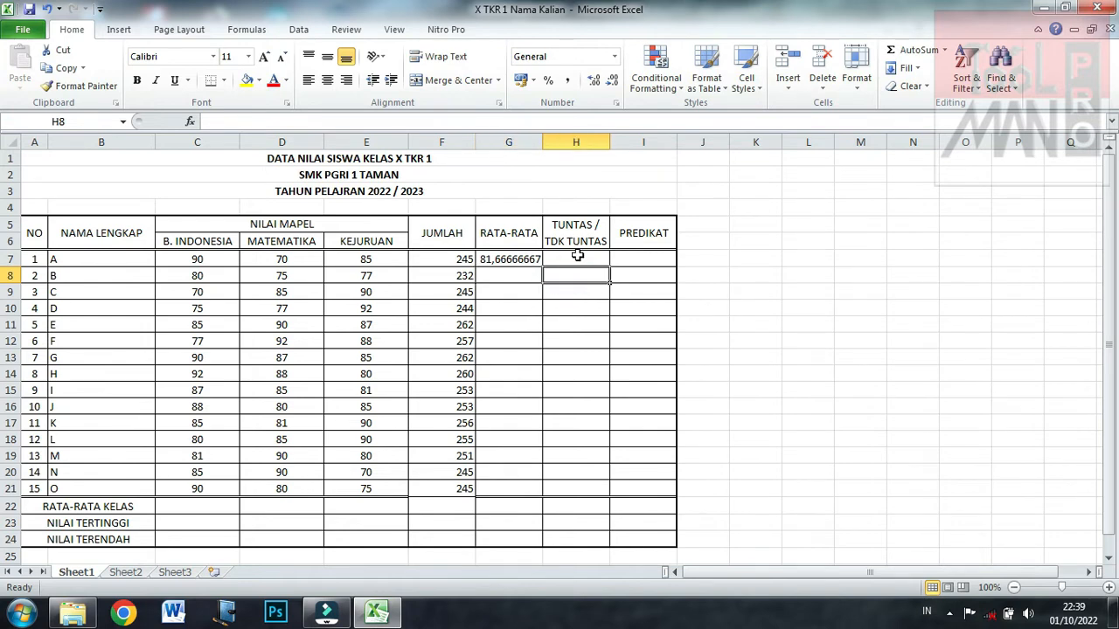
left_click(574, 258)
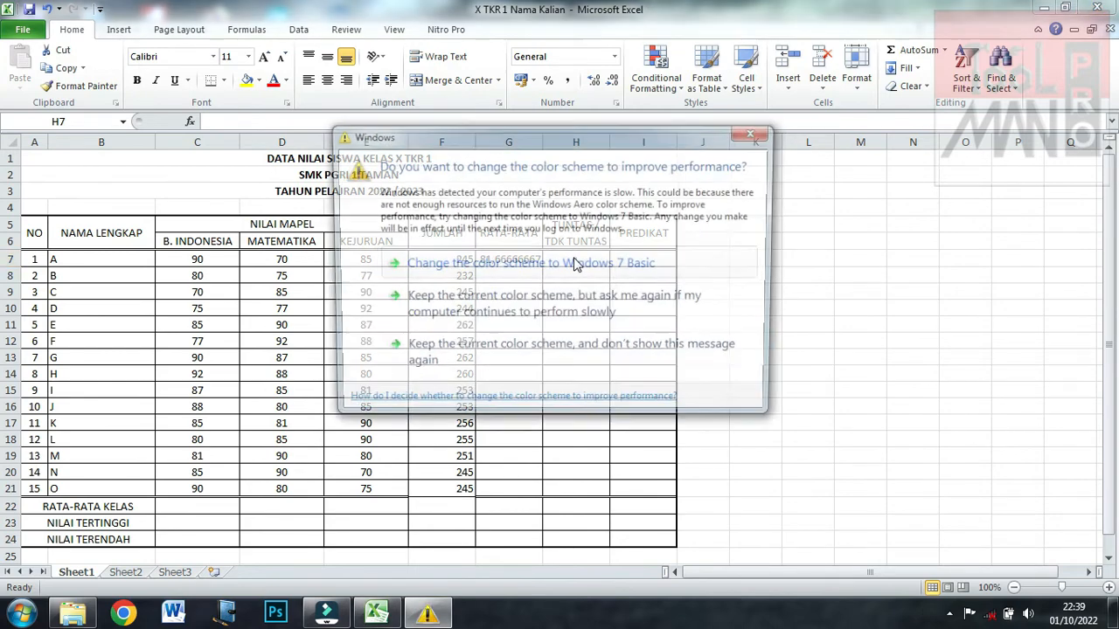
left_click(757, 134)
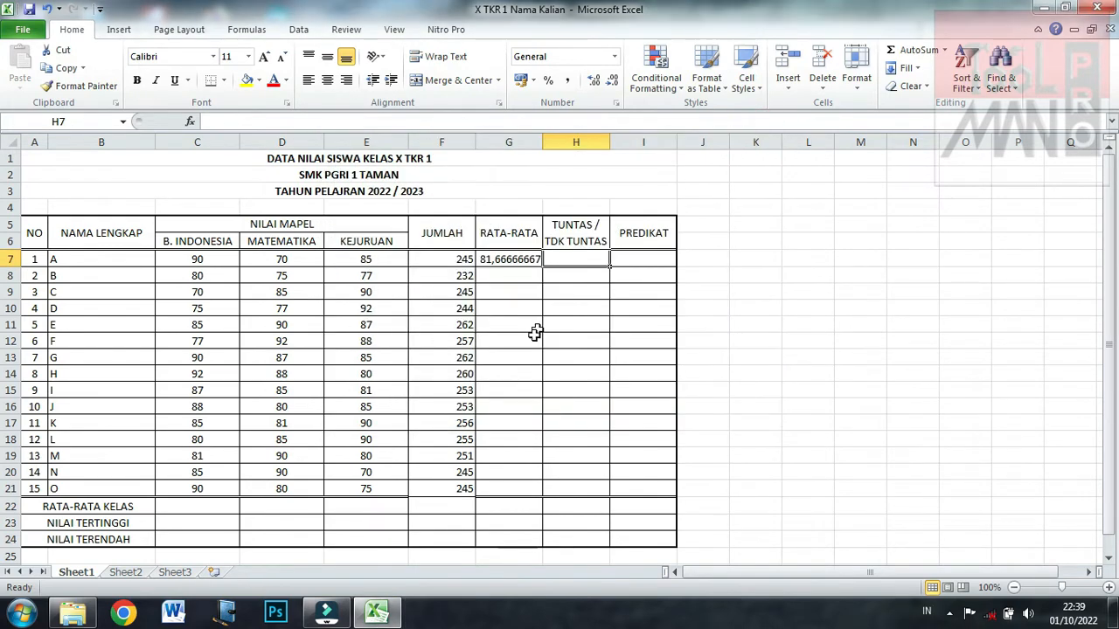
left_click(582, 336)
left_click(570, 262)
left_click(573, 275)
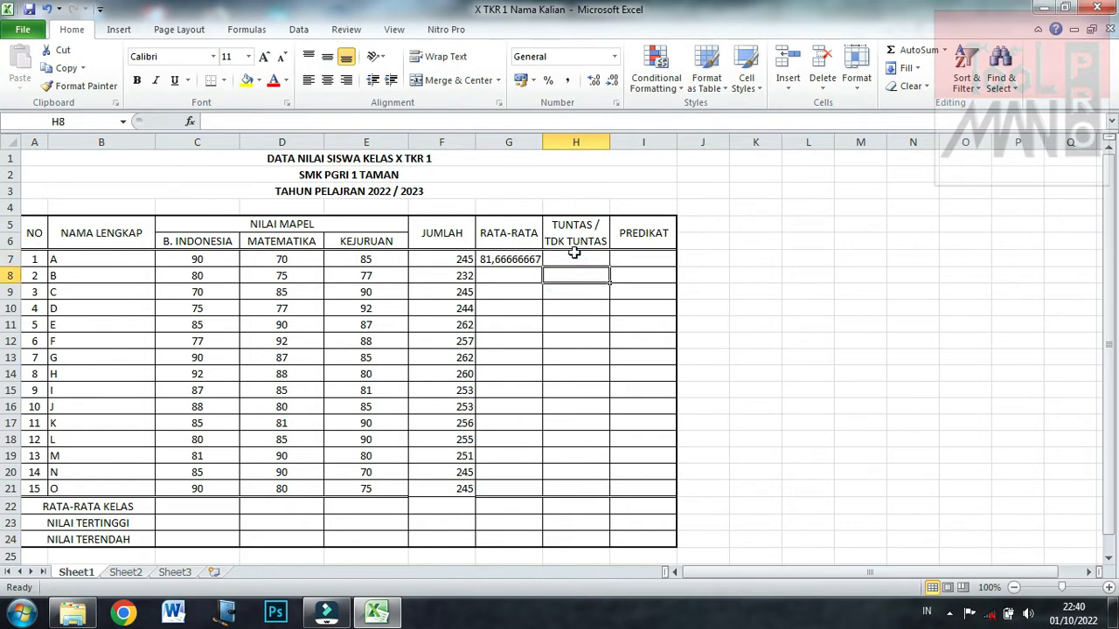
left_click(574, 255)
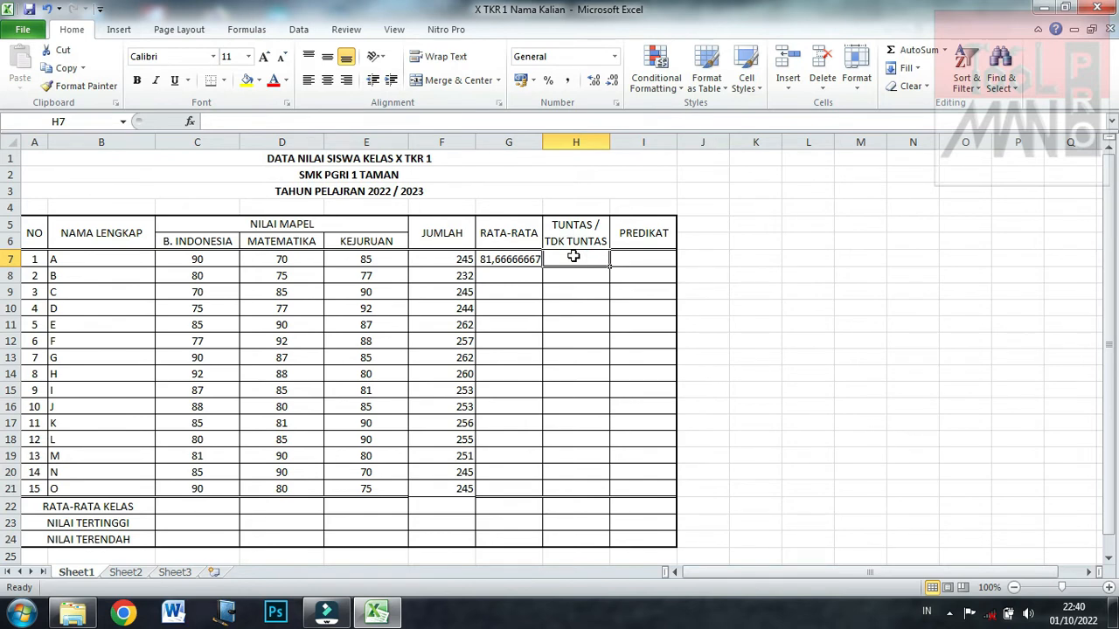
Begin an IF formula in H7 with the logical test G7<78, dismissing the Windows color scheme prompt.
left_click(572, 278)
left_click(570, 260)
left_click(573, 273)
left_click(572, 261)
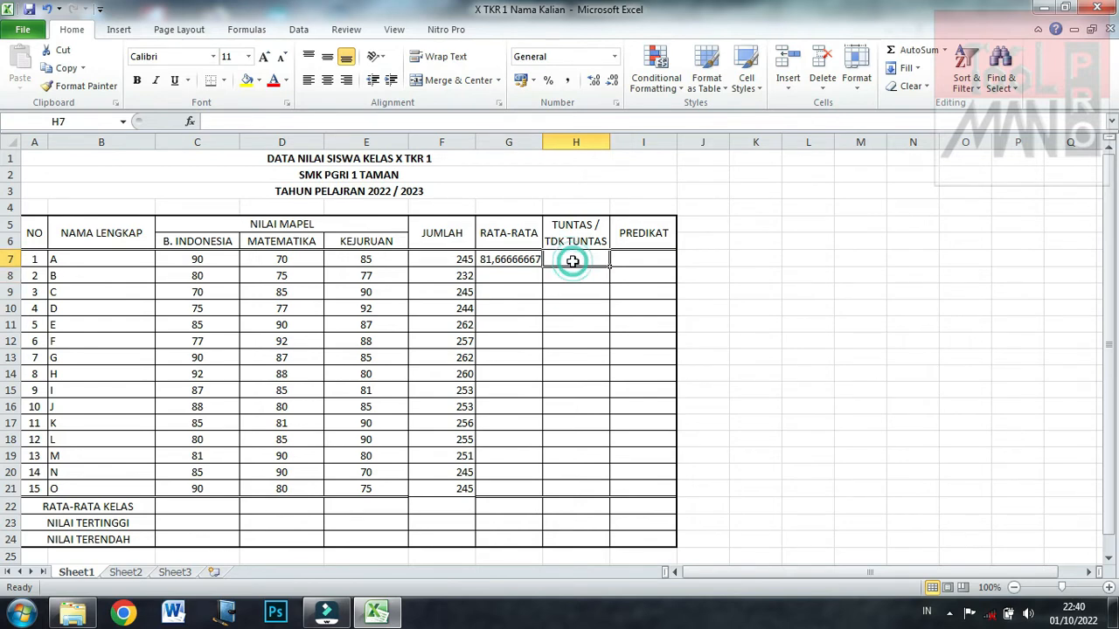
type("=")
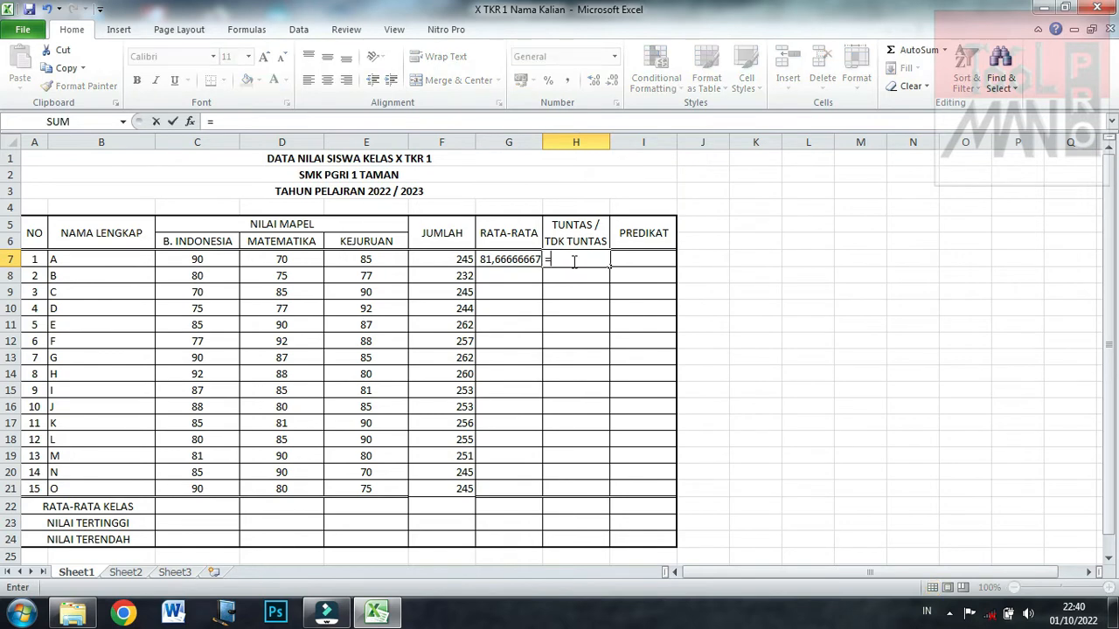
type("IF")
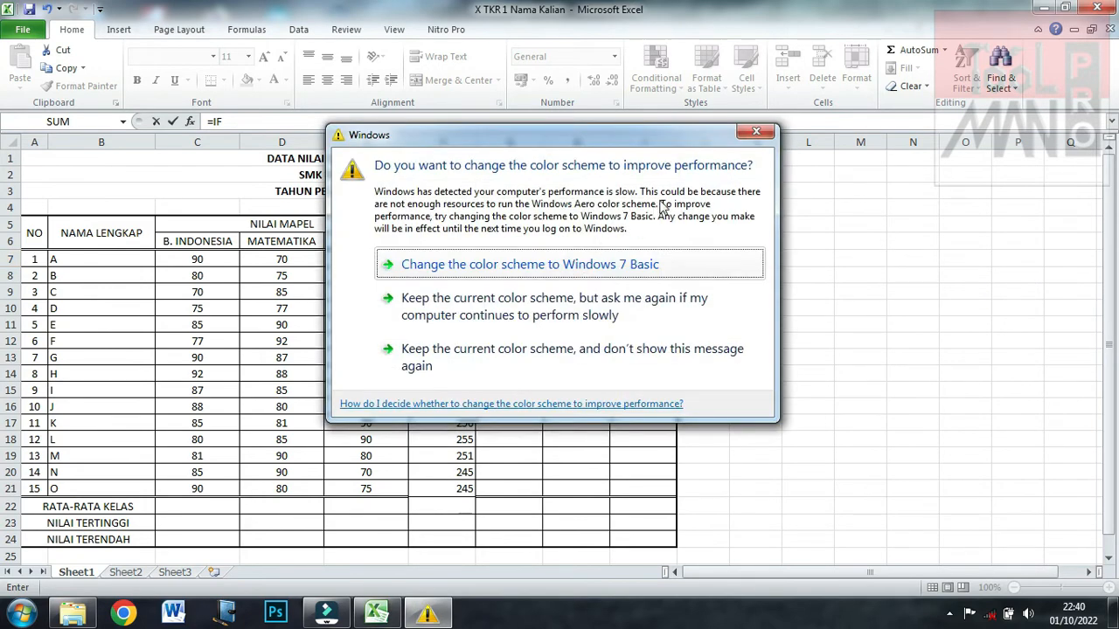
left_click(756, 131)
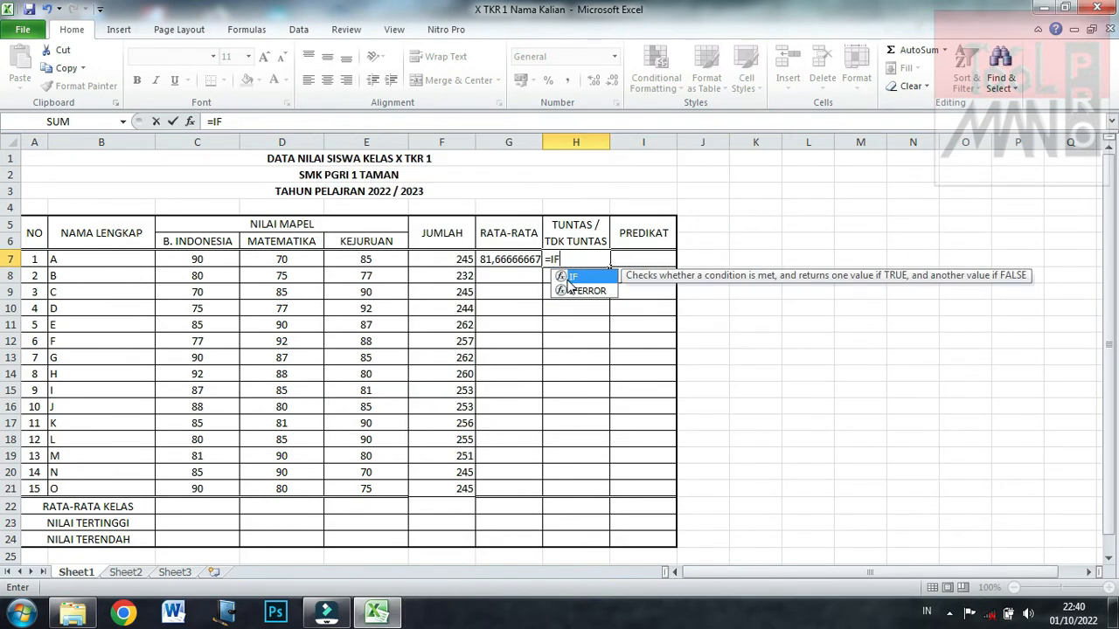
type("(")
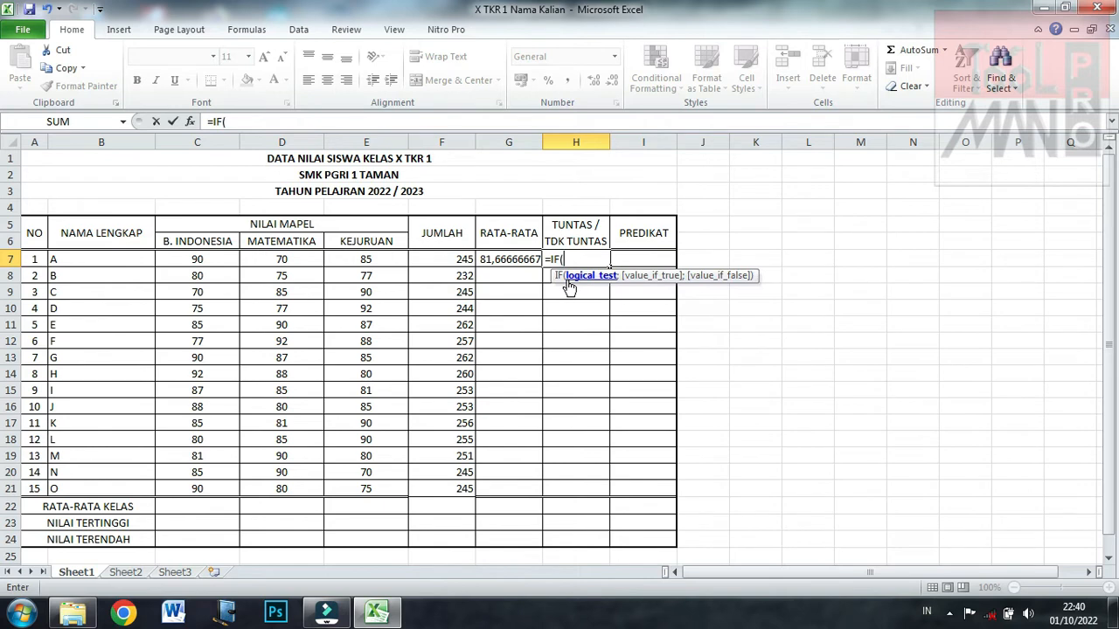
left_click(519, 265)
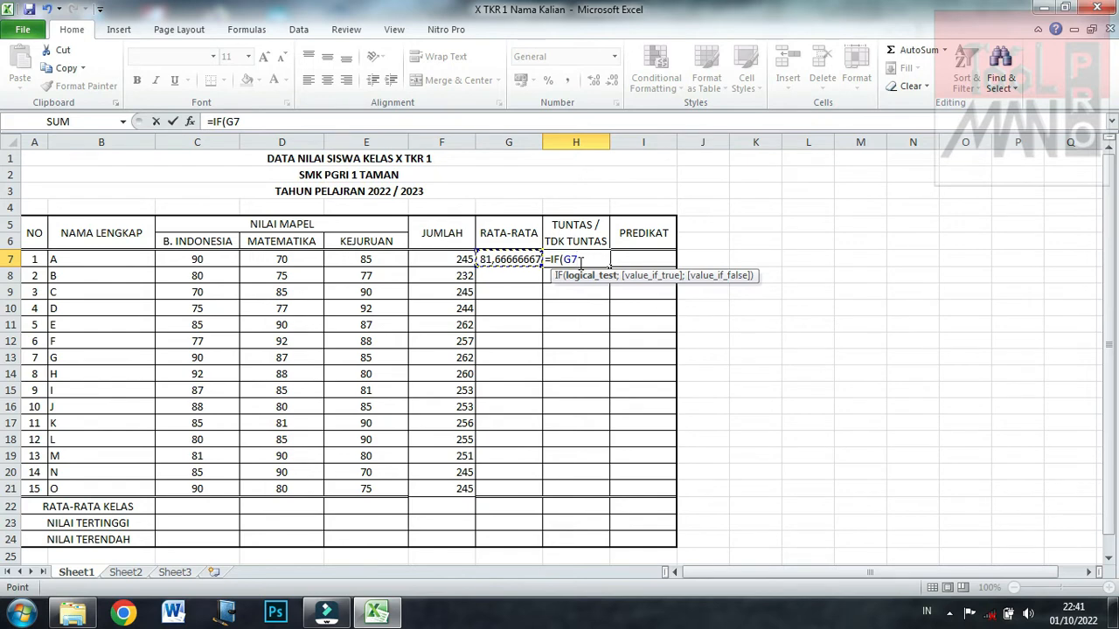
type("<")
type("78")
type(";")
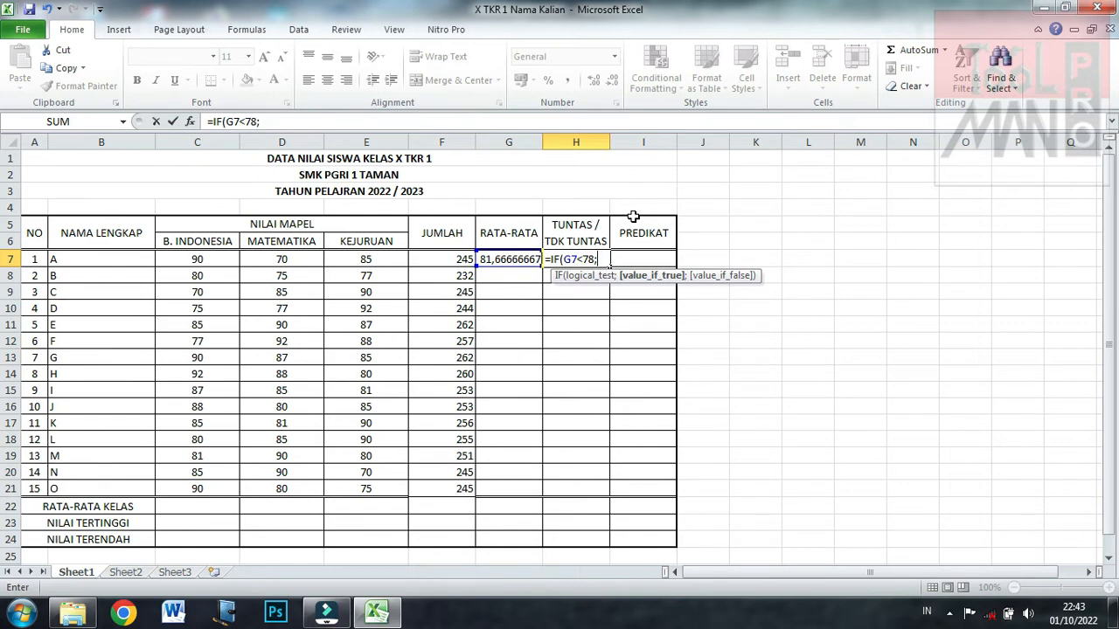
Complete the IF formula in H7 to return "Tdk Tuntas" when true and "Tuntas" when false, dismissing the Windows color scheme prompt.
type("\"")
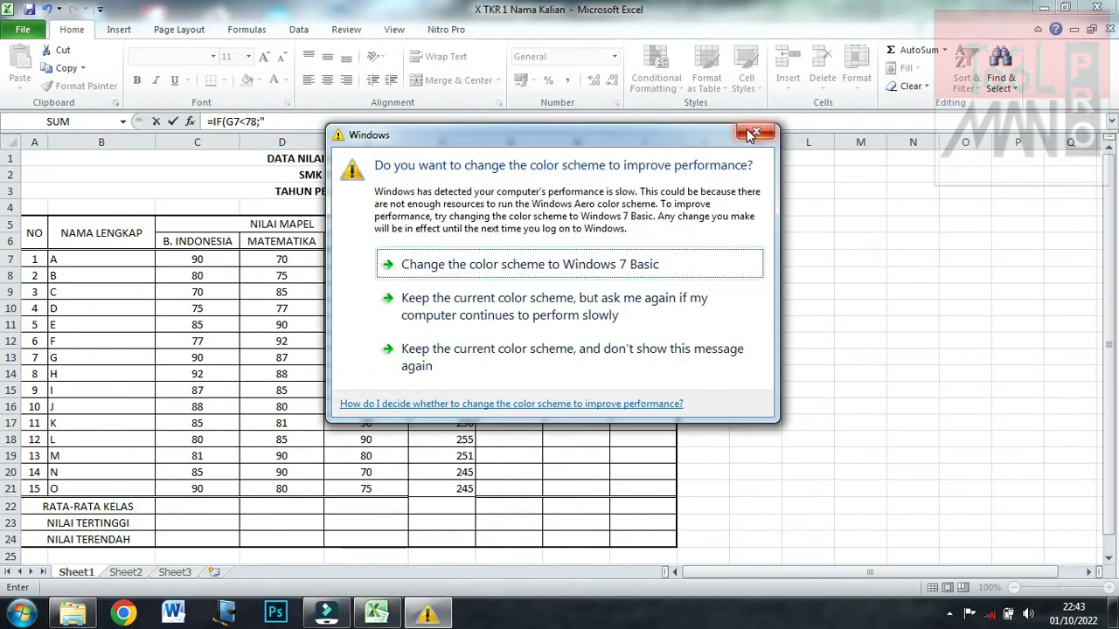
left_click(752, 133)
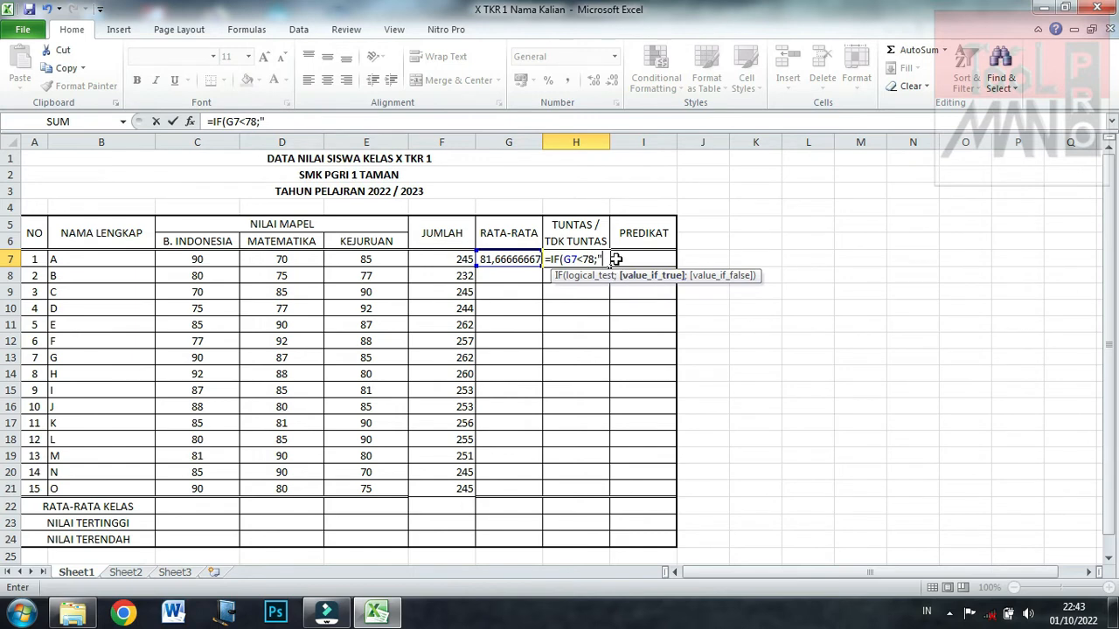
type("Tdk Tuntas")
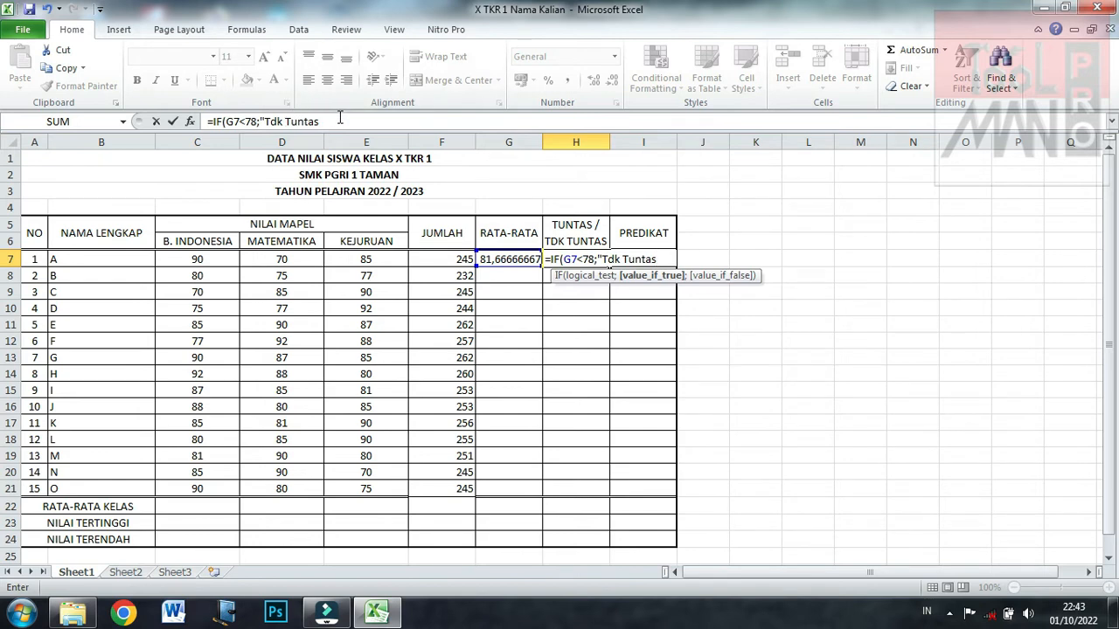
type("\"")
type(";")
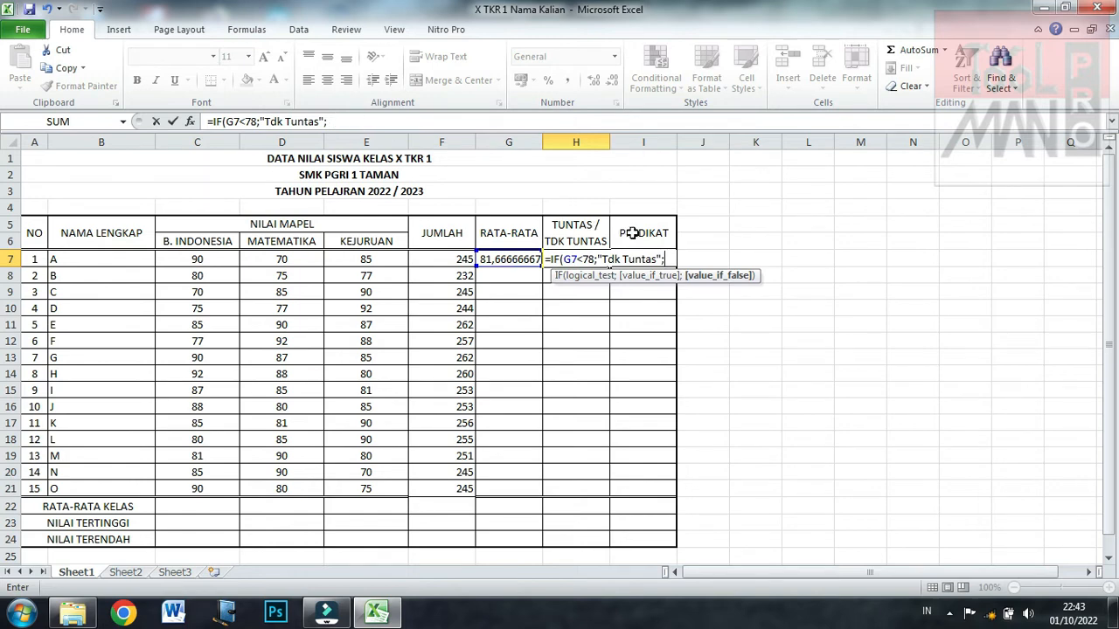
left_click(329, 122)
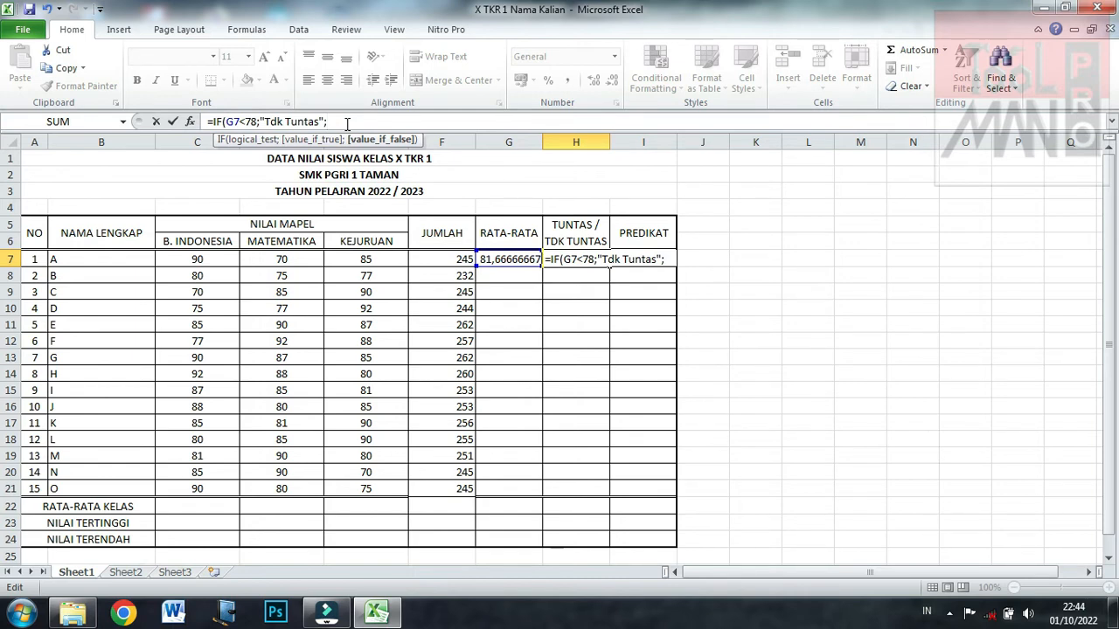
type("\"Tuntas\")")
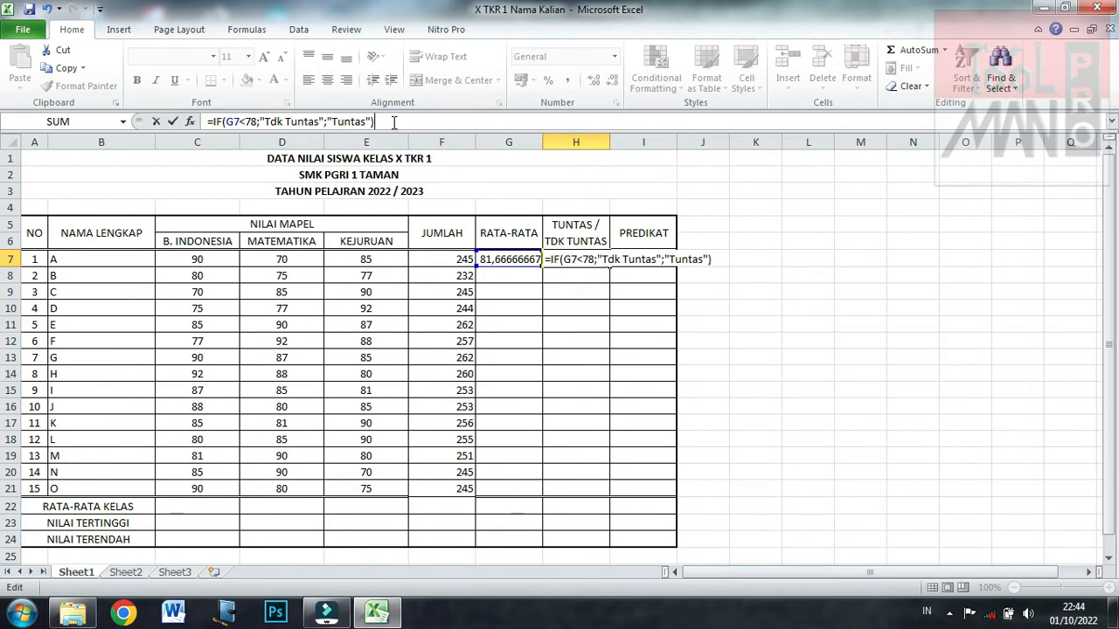
key("Return")
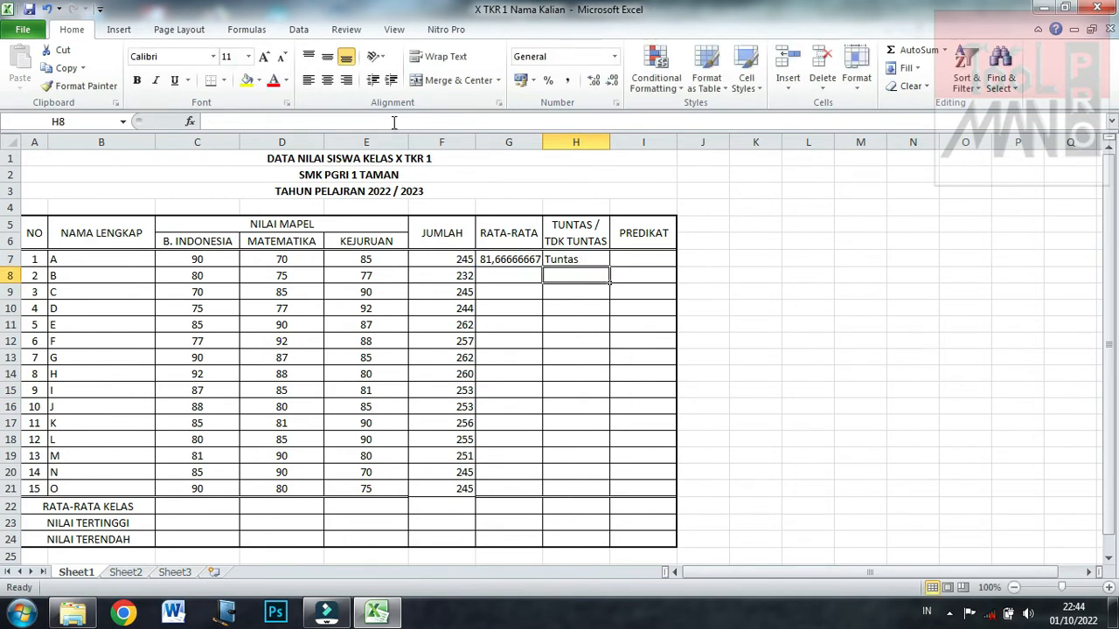
left_click(576, 361)
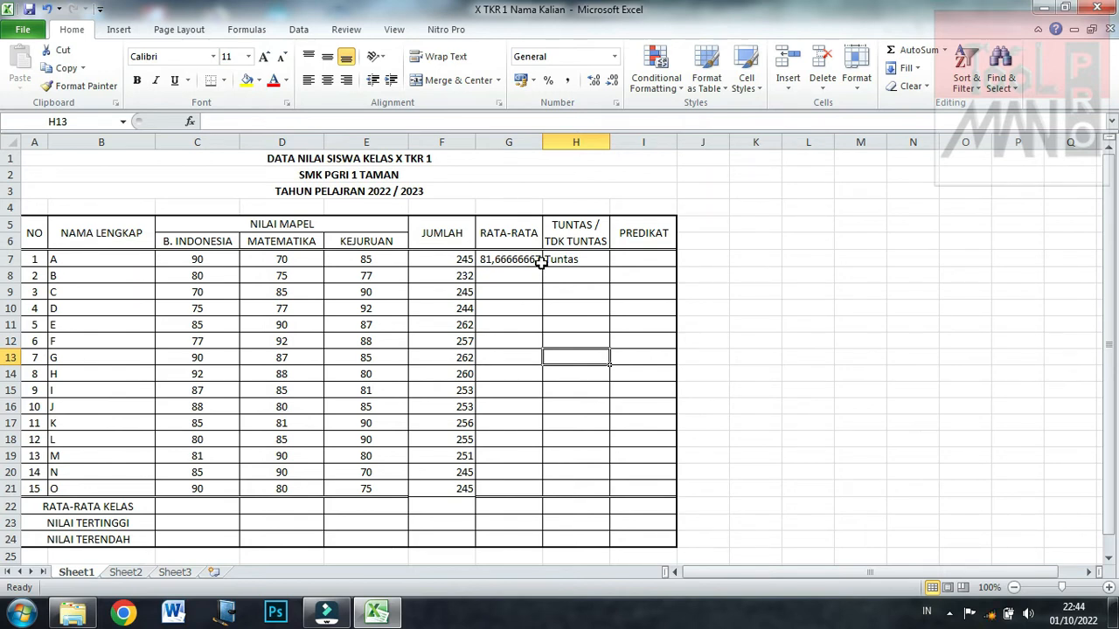
left_click(563, 288)
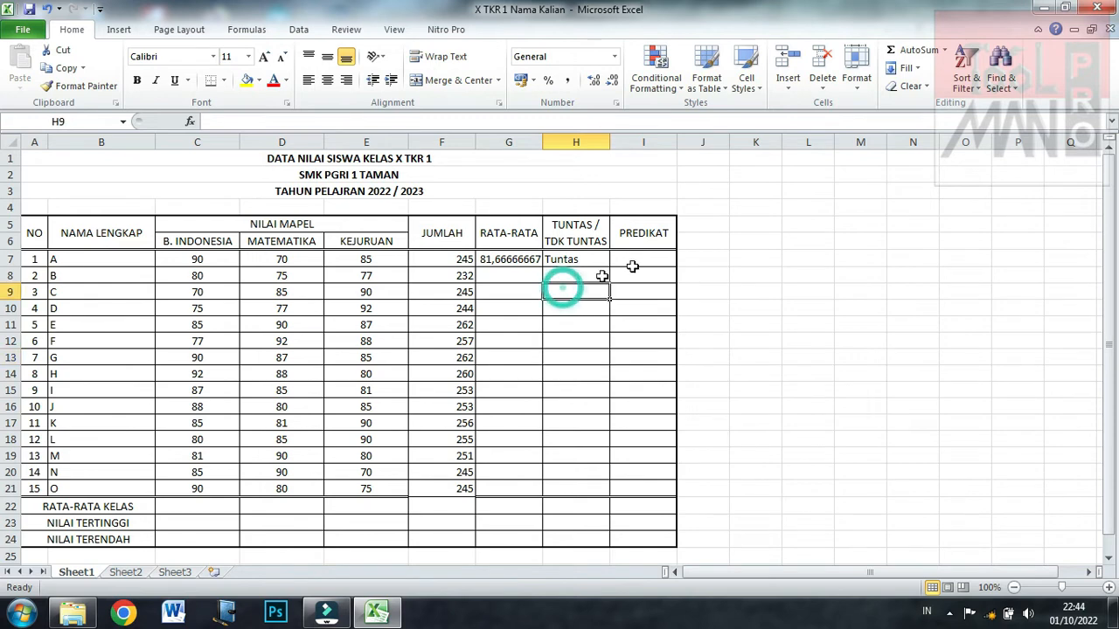
left_click(656, 257)
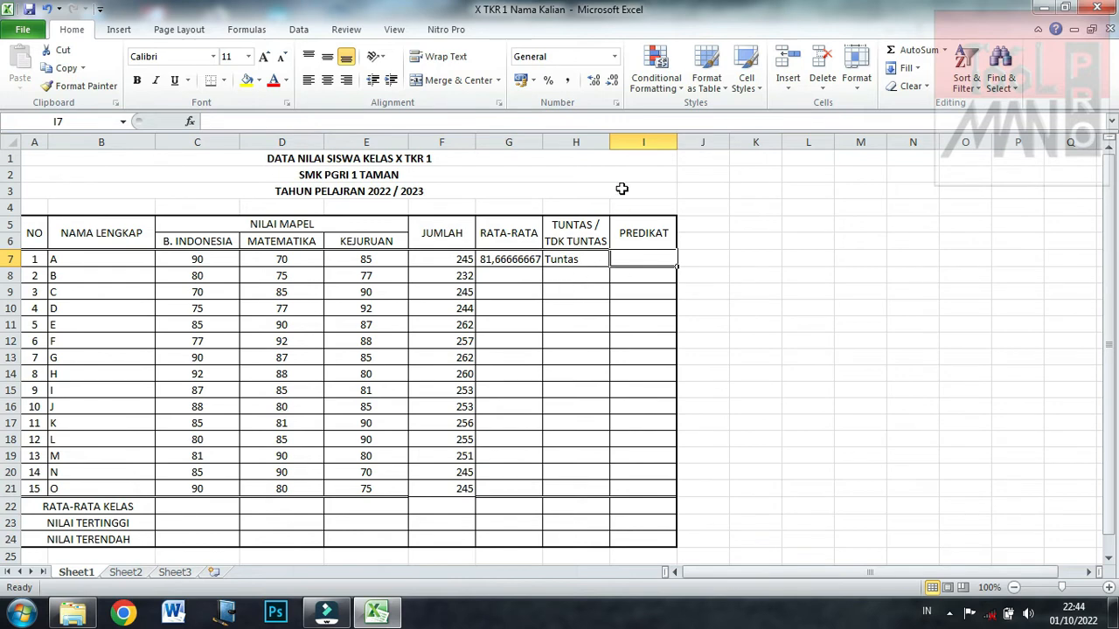
left_click(633, 145)
left_click(557, 326)
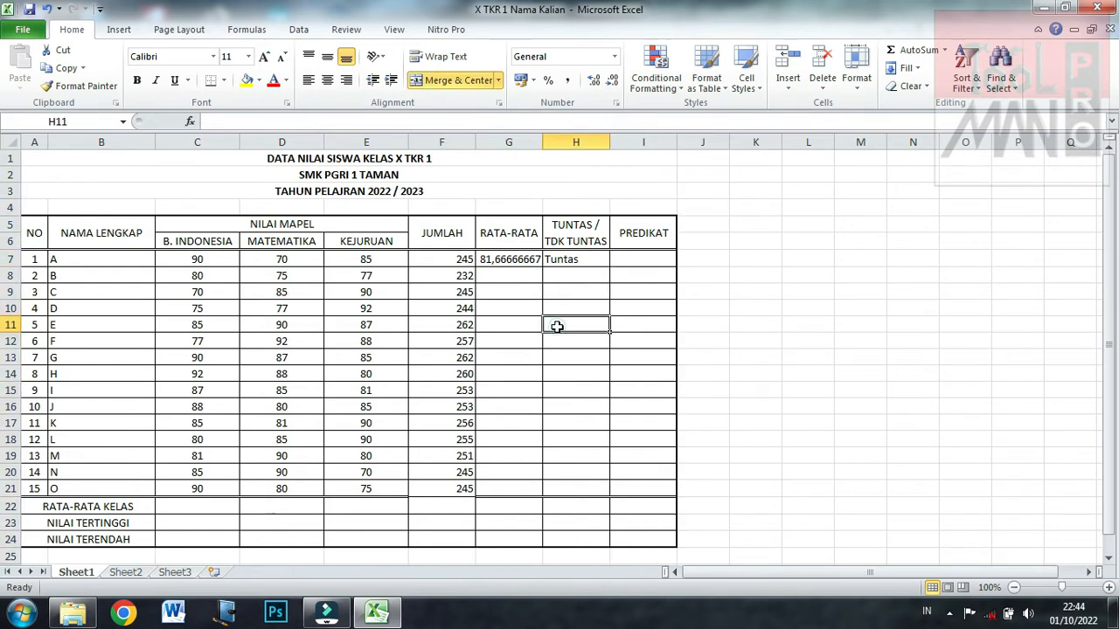
left_click(560, 292)
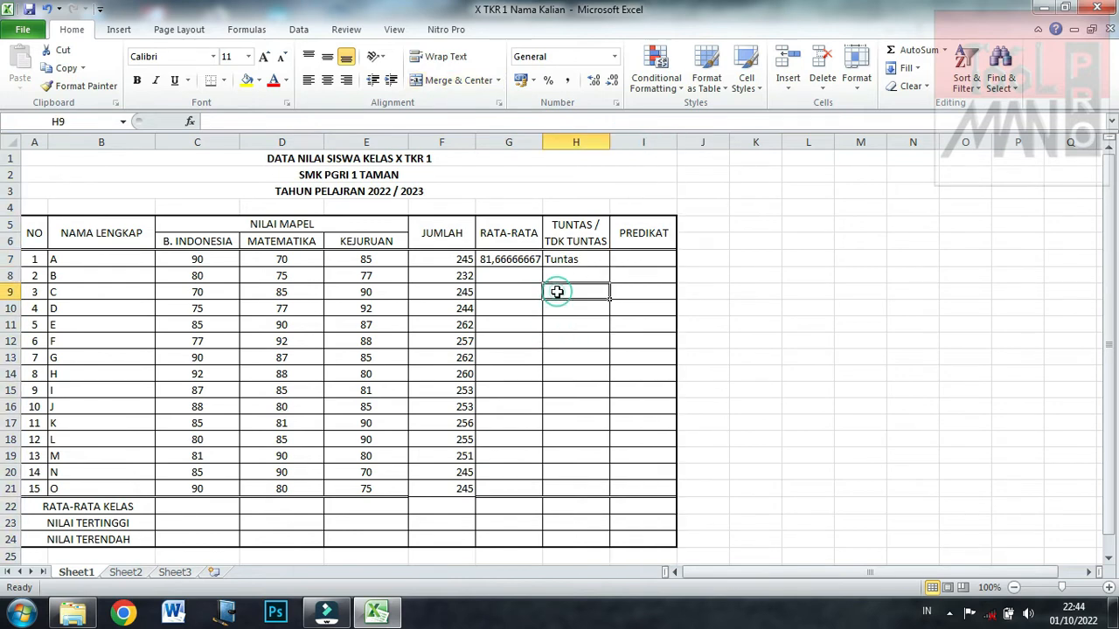
Fill the average and pass-status formulas from G7:H7 down to row 21, dismissing the Windows color scheme prompt.
left_click(507, 259)
left_click_drag(542, 259, 552, 259)
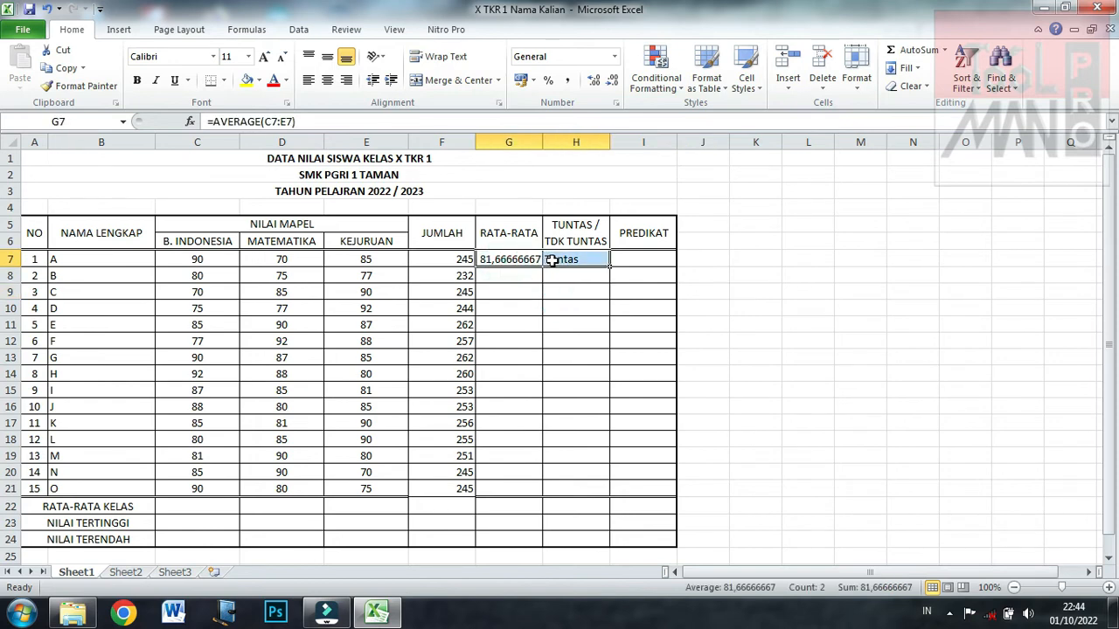
left_click_drag(612, 266, 589, 464)
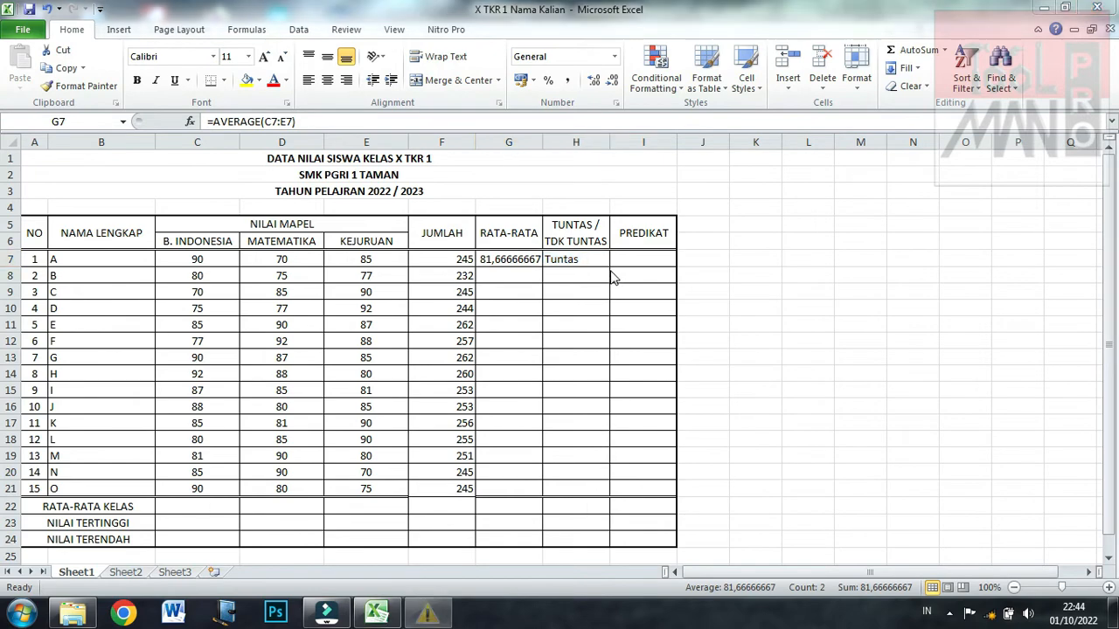
left_click(761, 129)
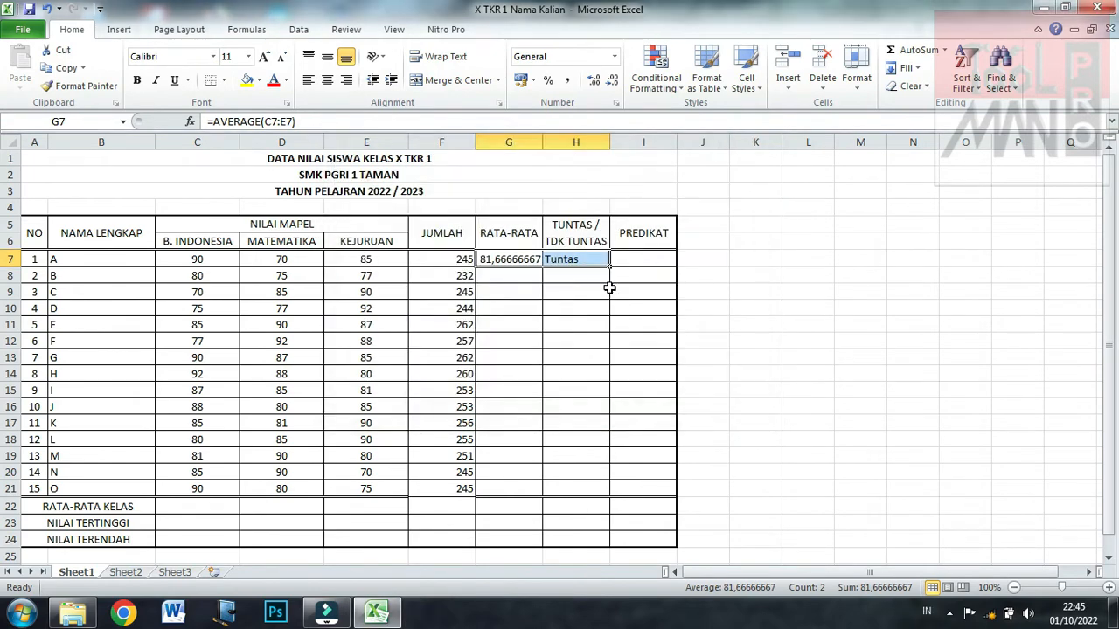
left_click_drag(612, 266, 605, 491)
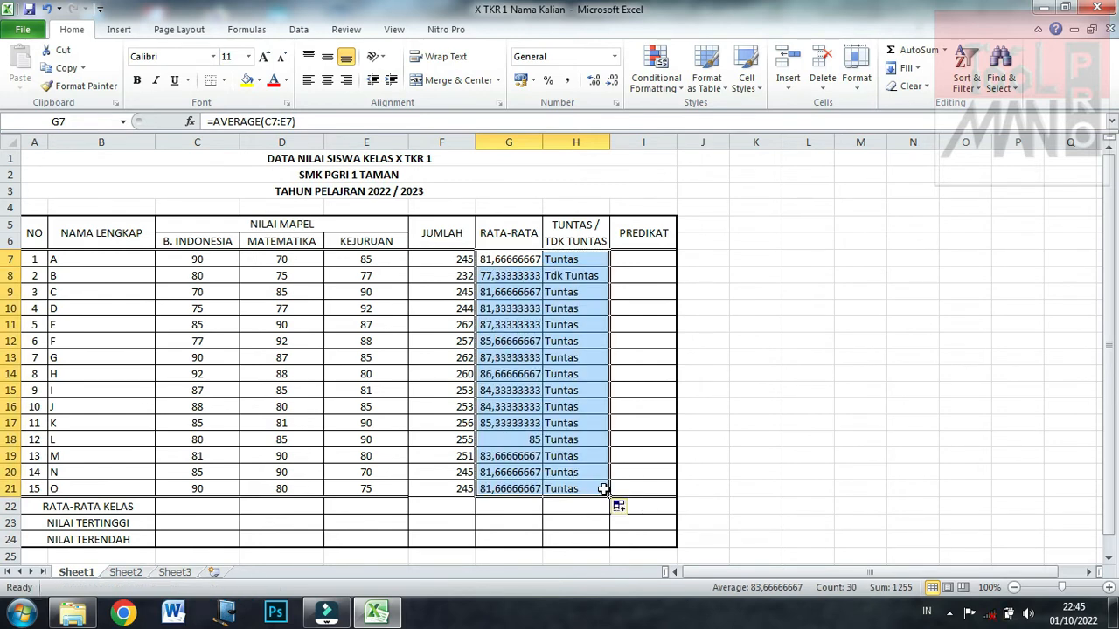
left_click(793, 296)
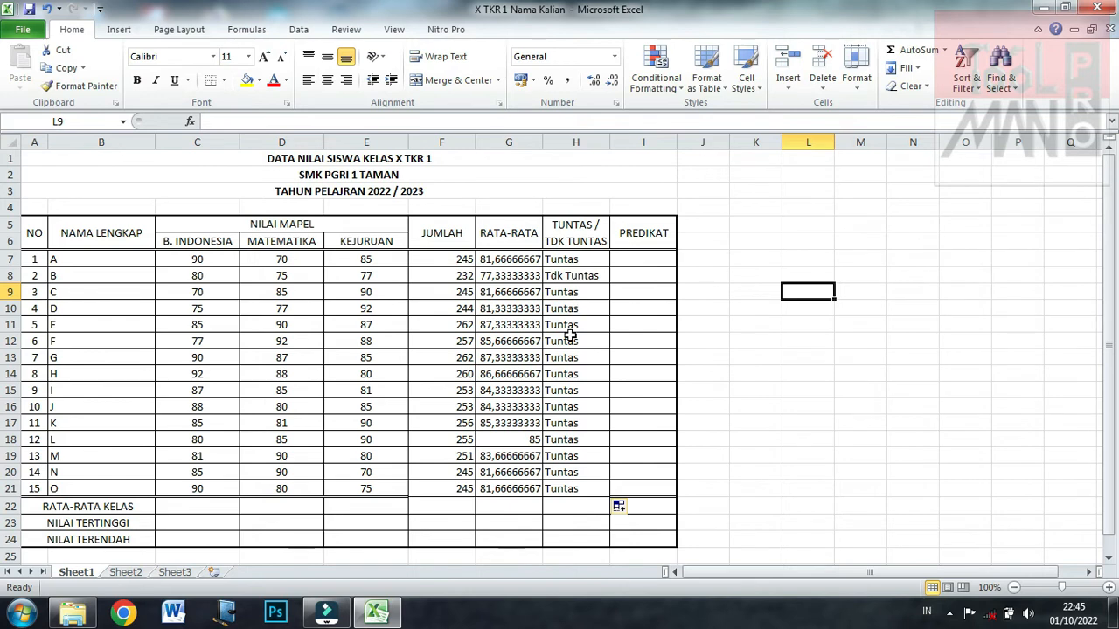
Examine several students' averages in the RATA-RATA column against their TUNTAS / TDK TUNTAS status.
left_click(508, 278)
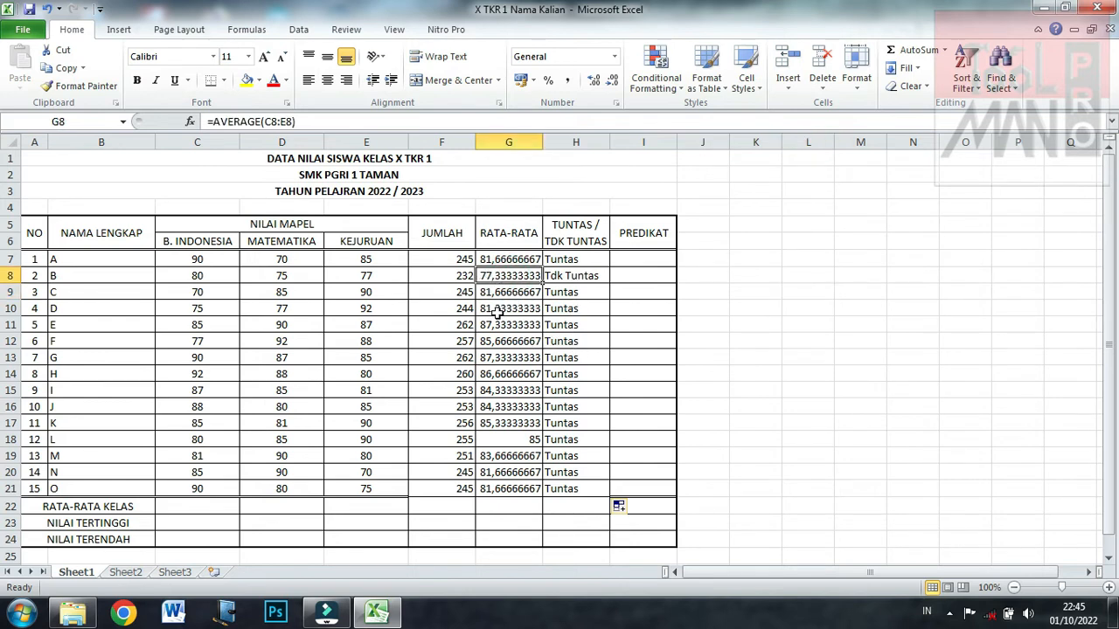
left_click(520, 440)
left_click(516, 470)
left_click(513, 272)
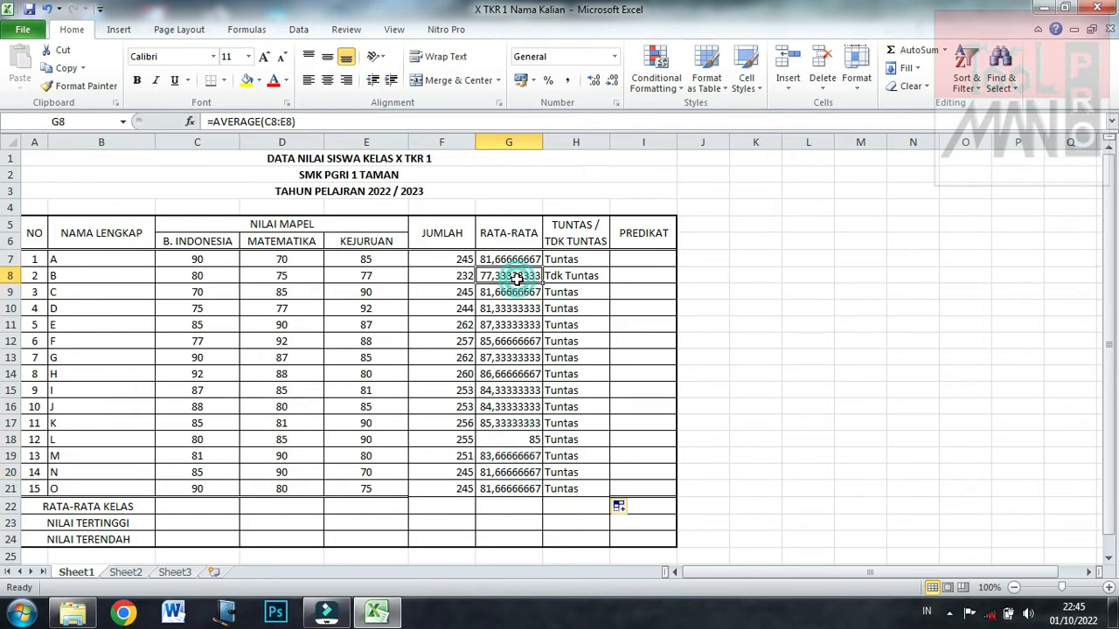
left_click(515, 324)
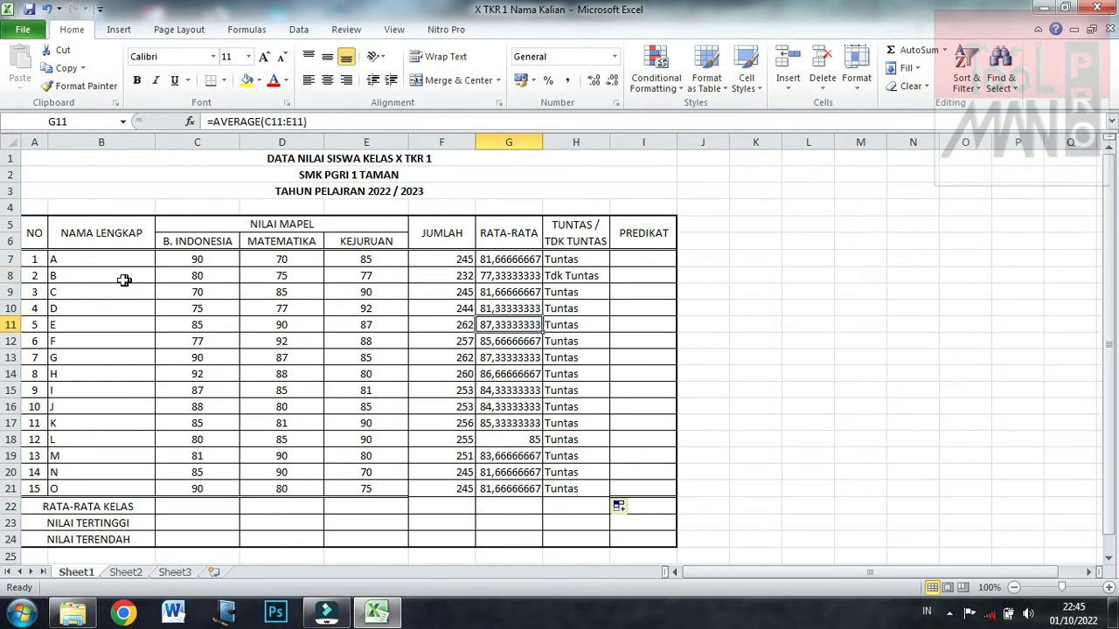
left_click(522, 391)
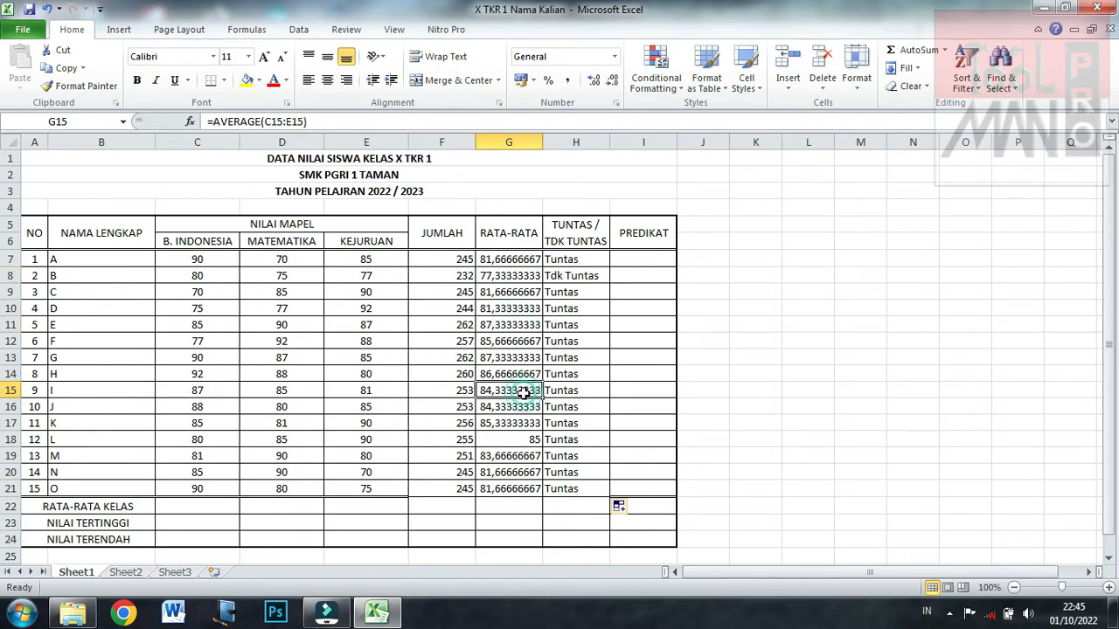
left_click(512, 435)
left_click(510, 471)
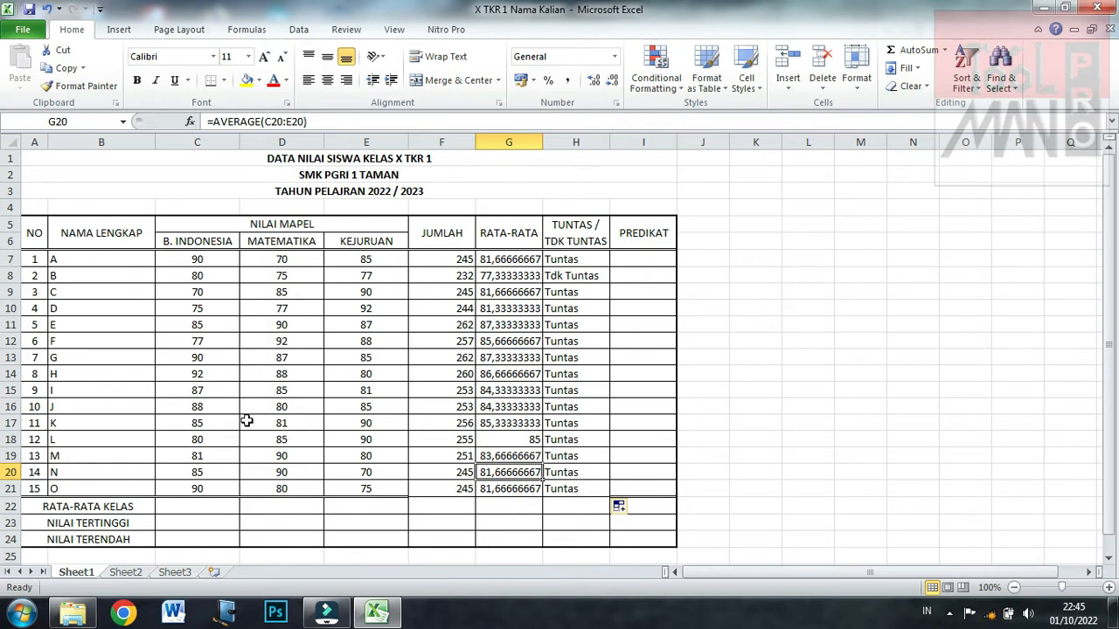
Set student I's B. INDONESIA score in C15 to 50 and check that student's average and pass status.
left_click(210, 392)
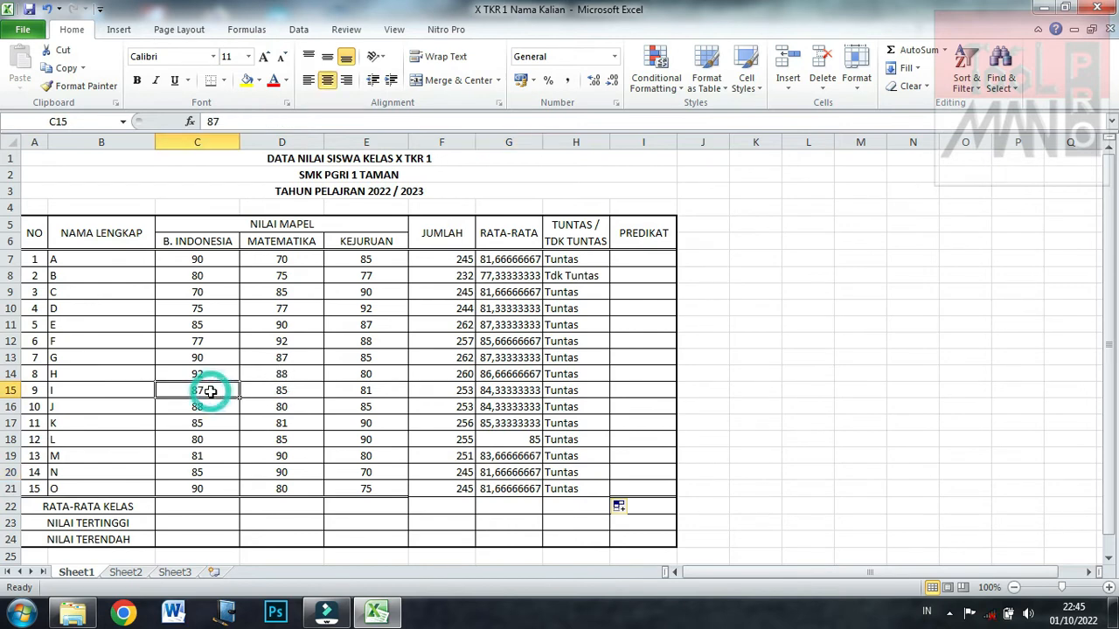
type("50")
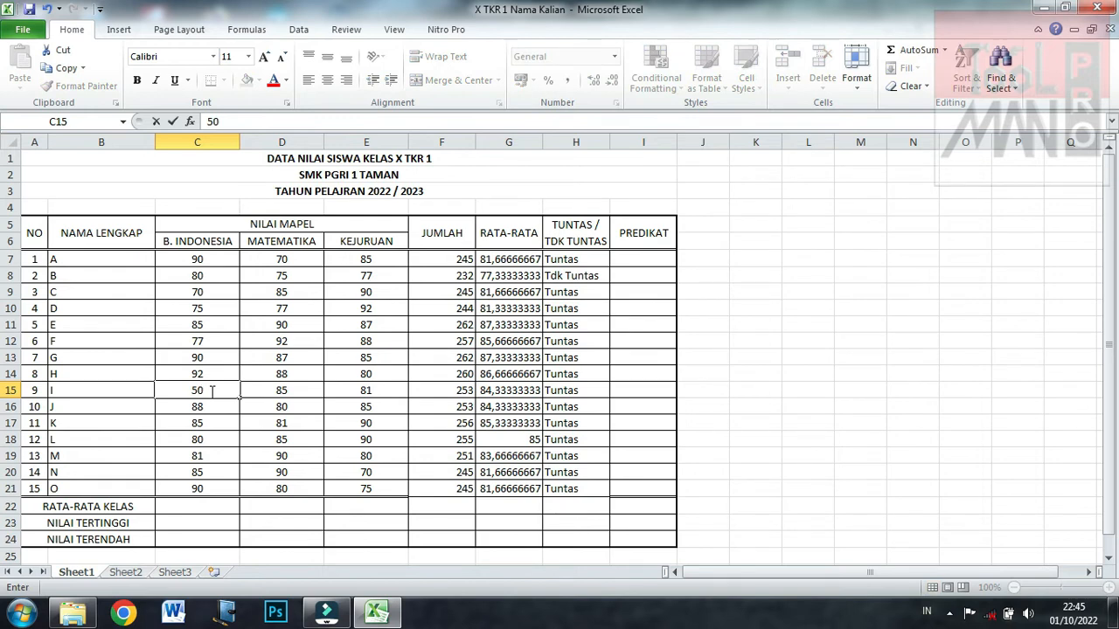
key("Return")
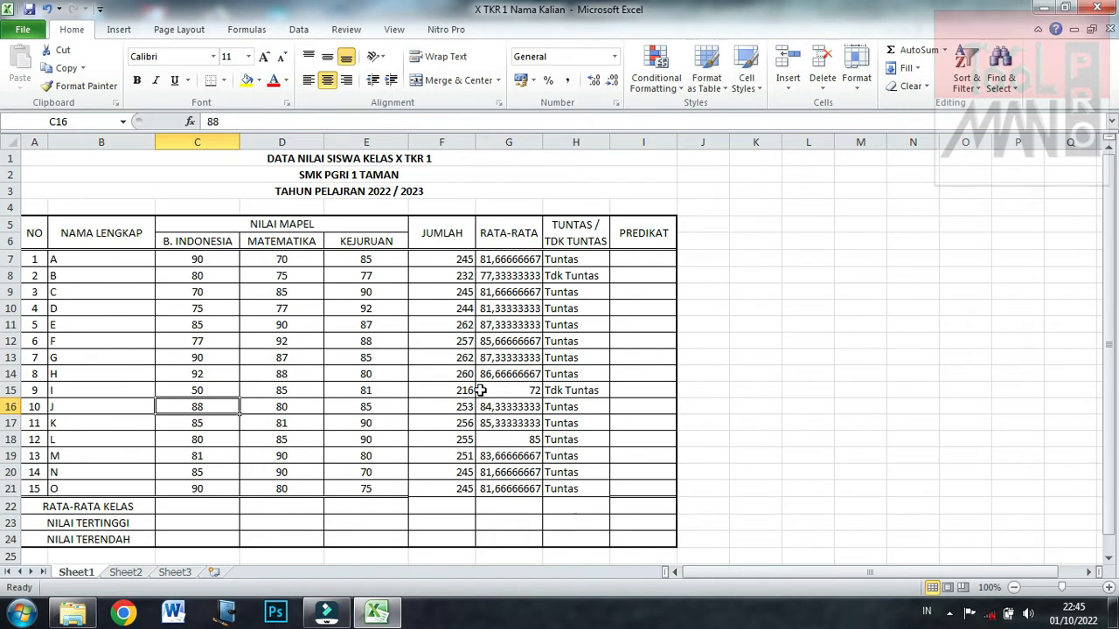
left_click(513, 391)
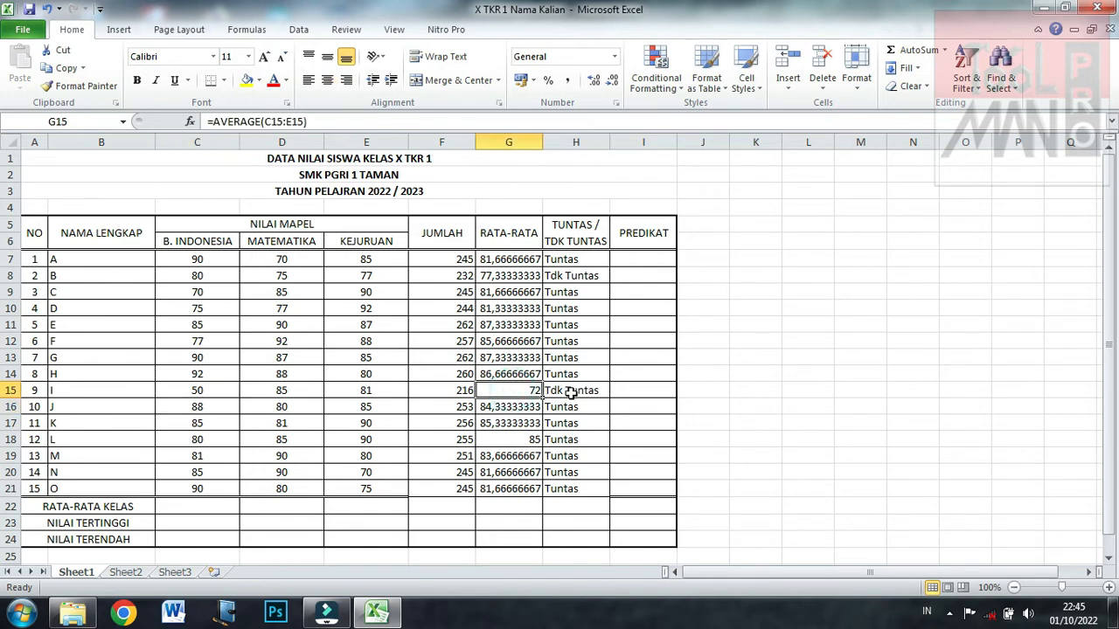
left_click(574, 394)
left_click(642, 404)
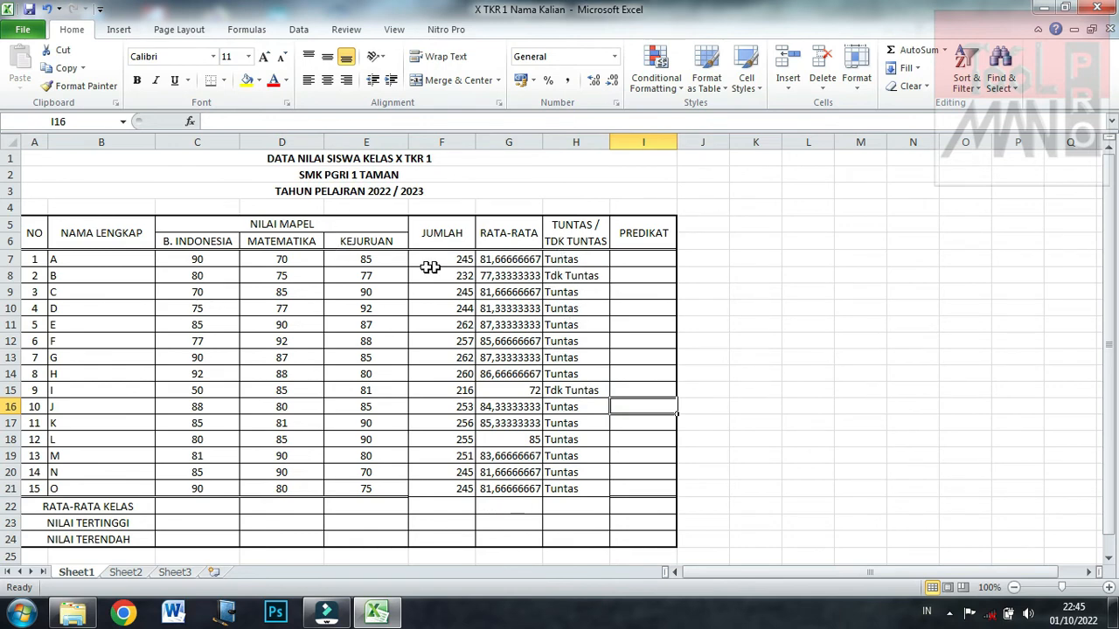
left_click(790, 339)
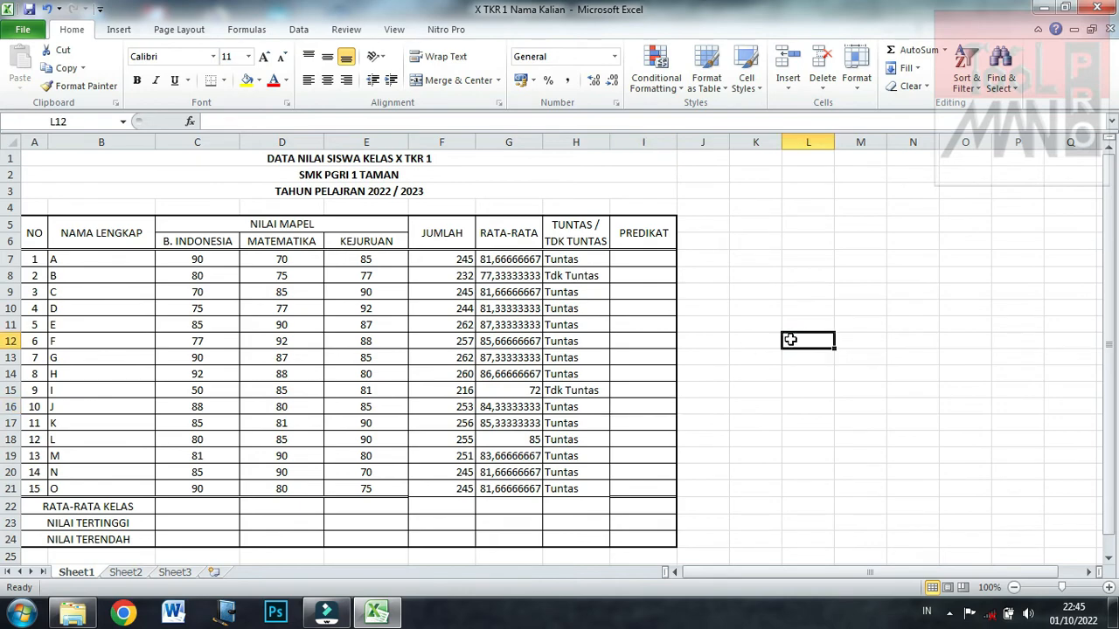
Format the RATA-RATA column G as Number with two decimal places, dismissing the Windows color scheme prompt.
left_click(521, 139)
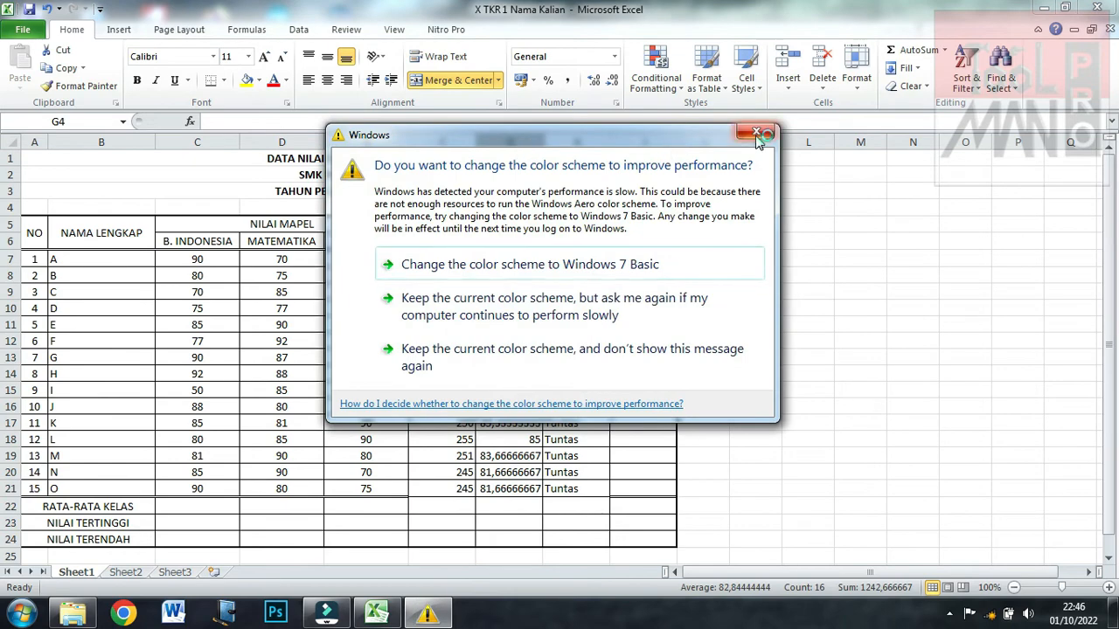
left_click(757, 135)
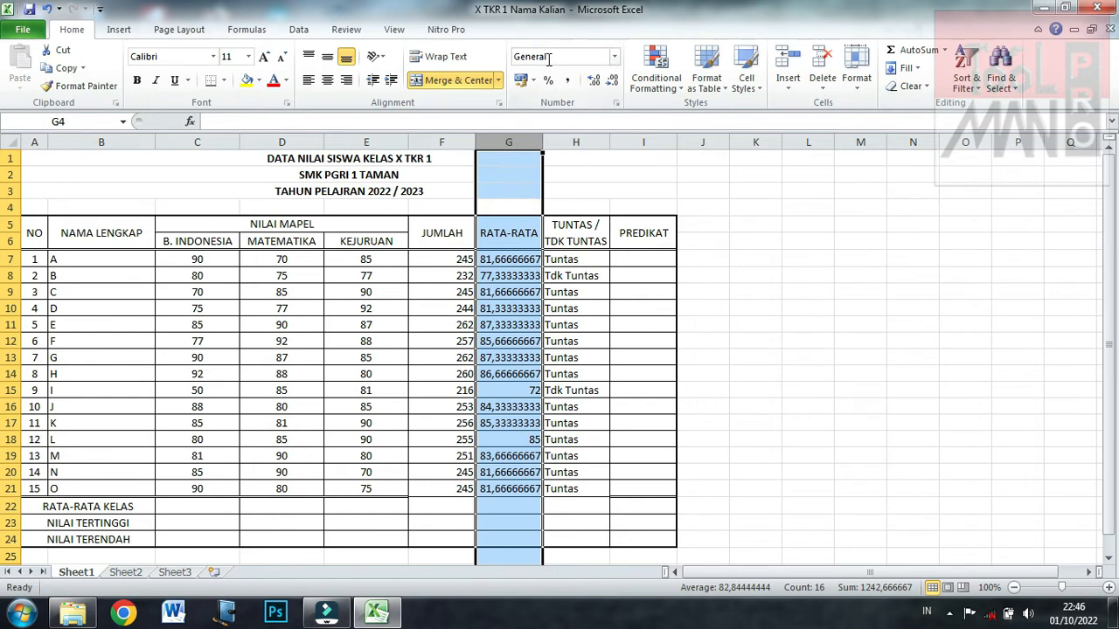
left_click(618, 58)
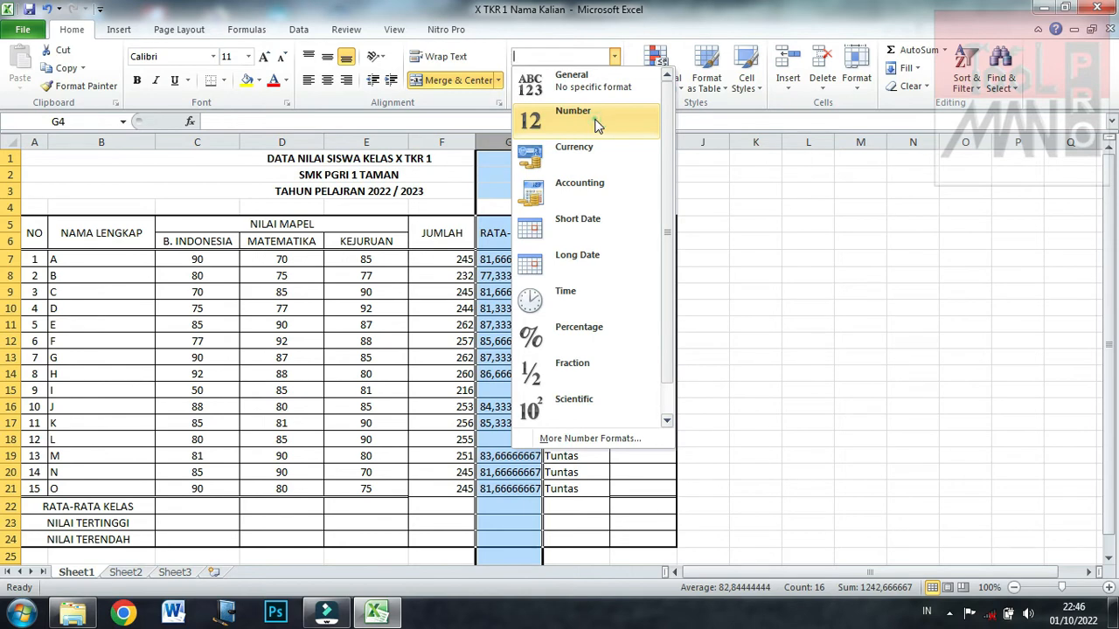
left_click(595, 125)
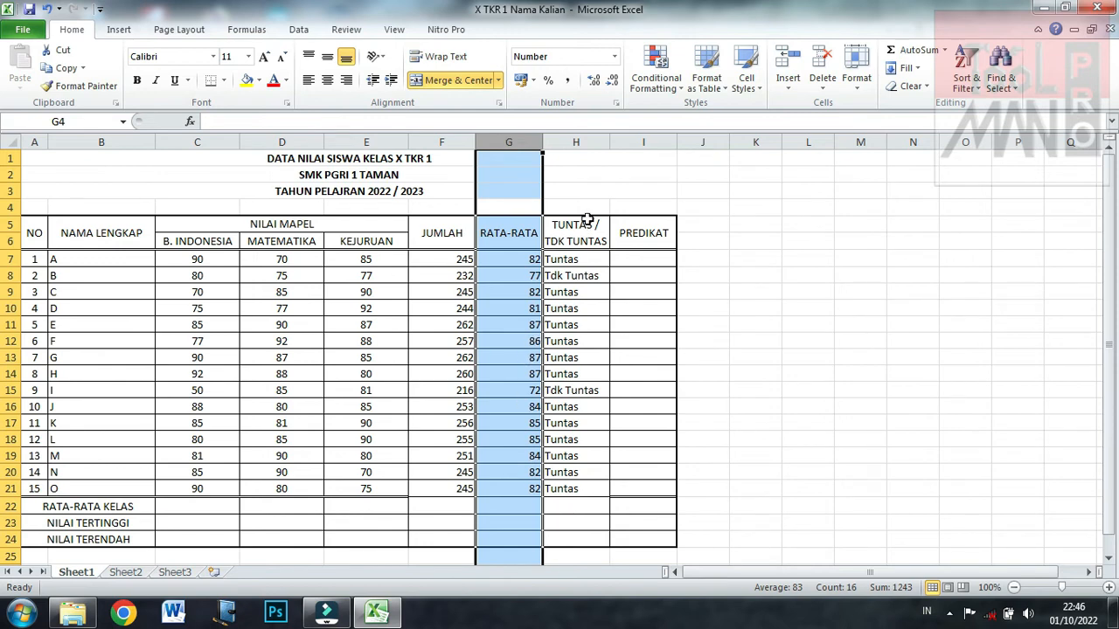
left_click(594, 84)
left_click(594, 84)
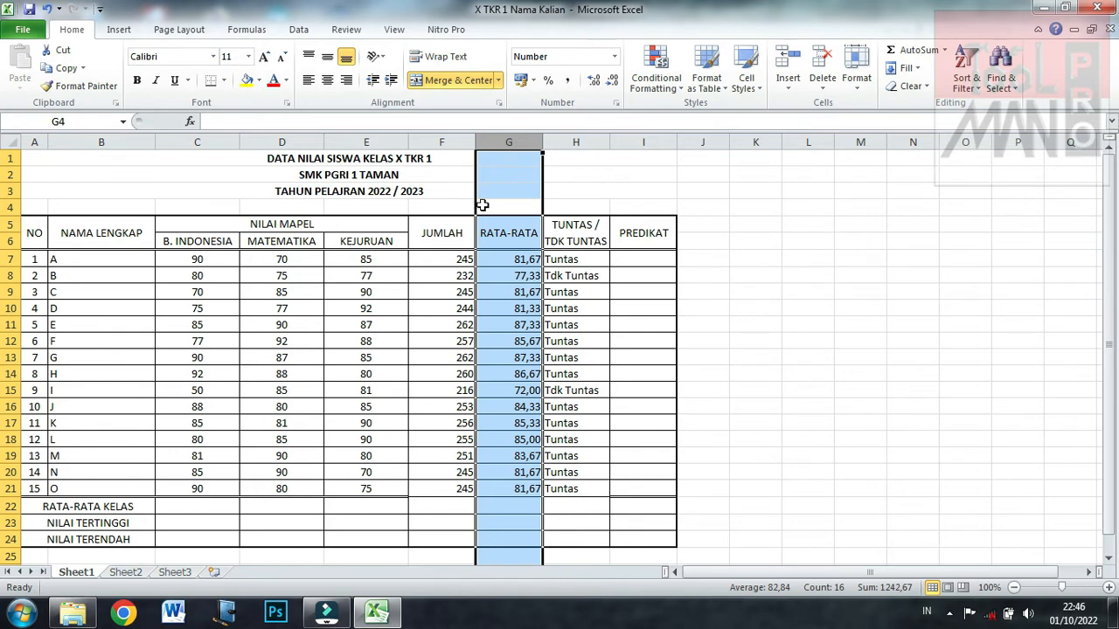
left_click(757, 293)
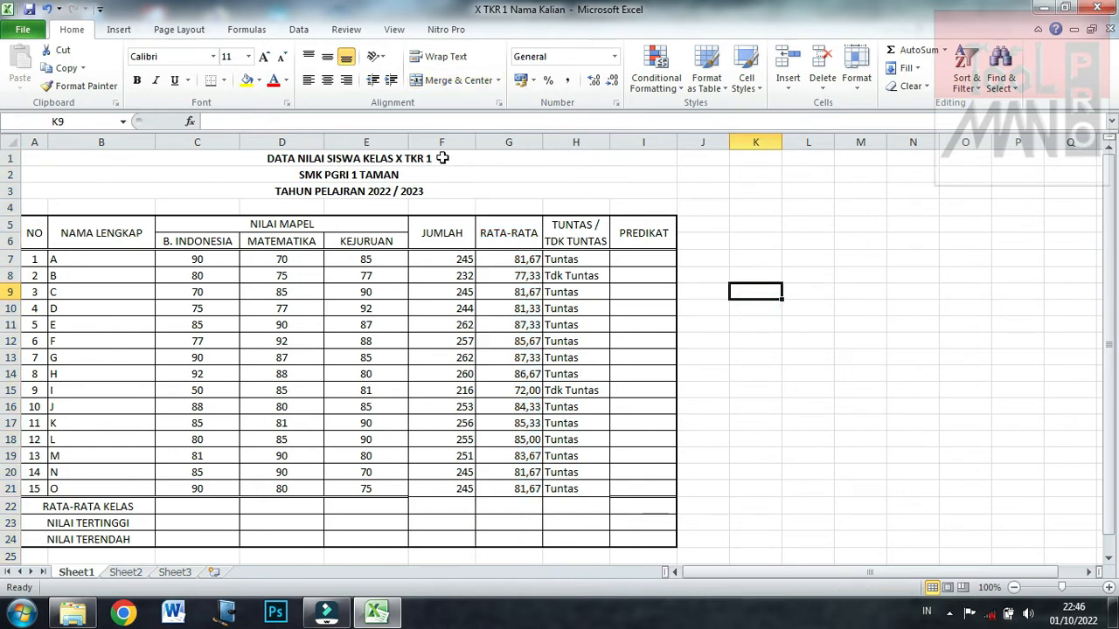
Center the contents of columns F through I horizontally.
left_click_drag(442, 142, 644, 141)
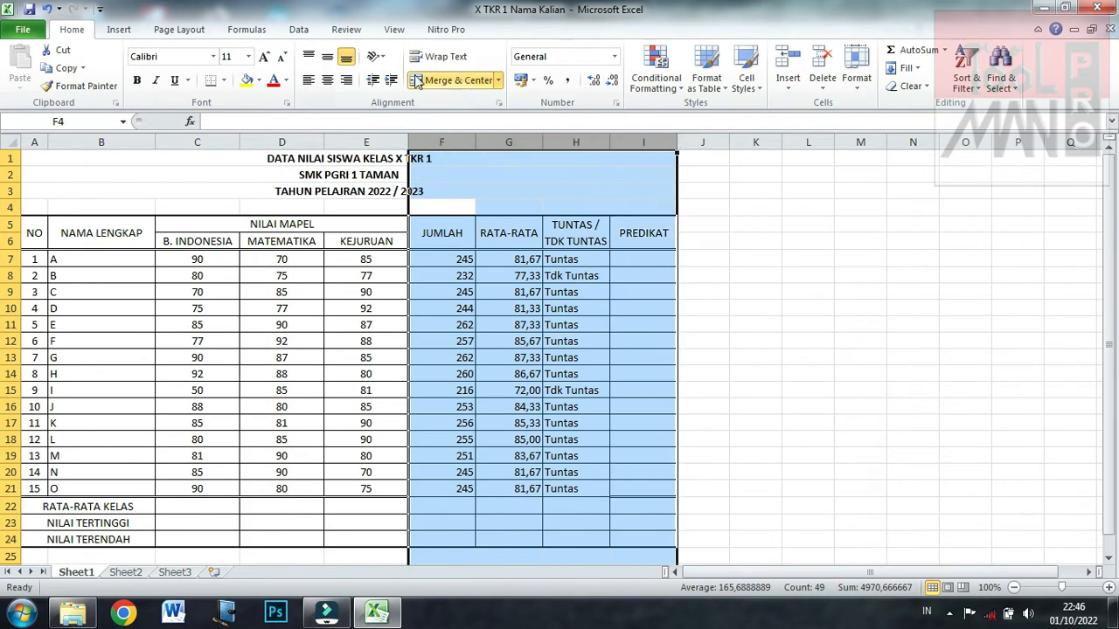
left_click(328, 80)
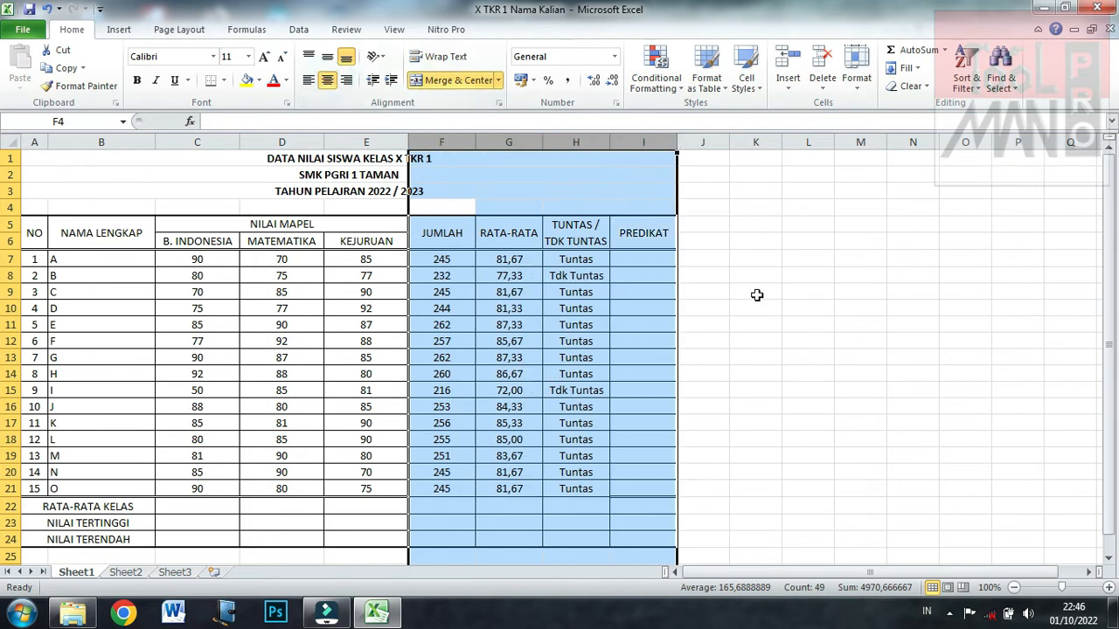
left_click(793, 337)
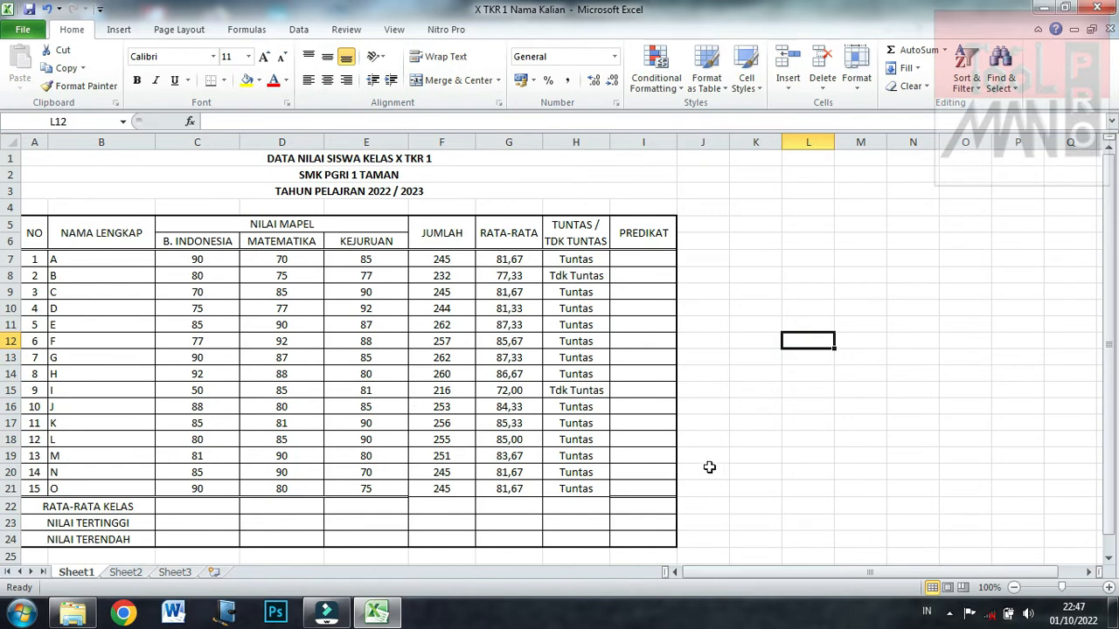
left_click(777, 491)
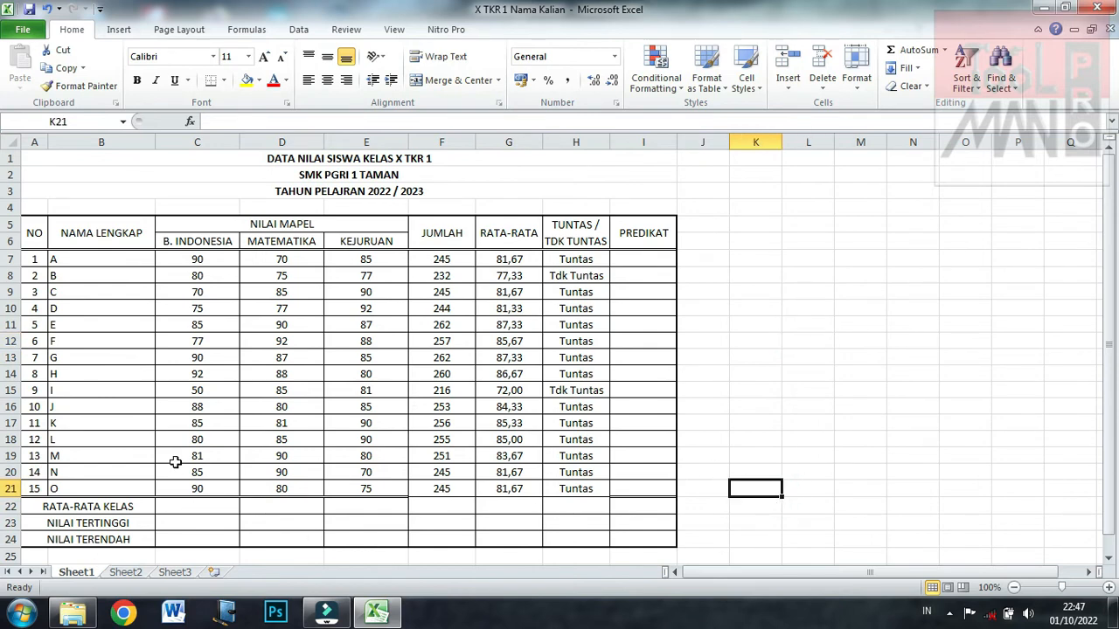
Examine the average formula in G7 and the empty RATA-RATA KELAS cells under the three subject columns.
left_click(178, 507)
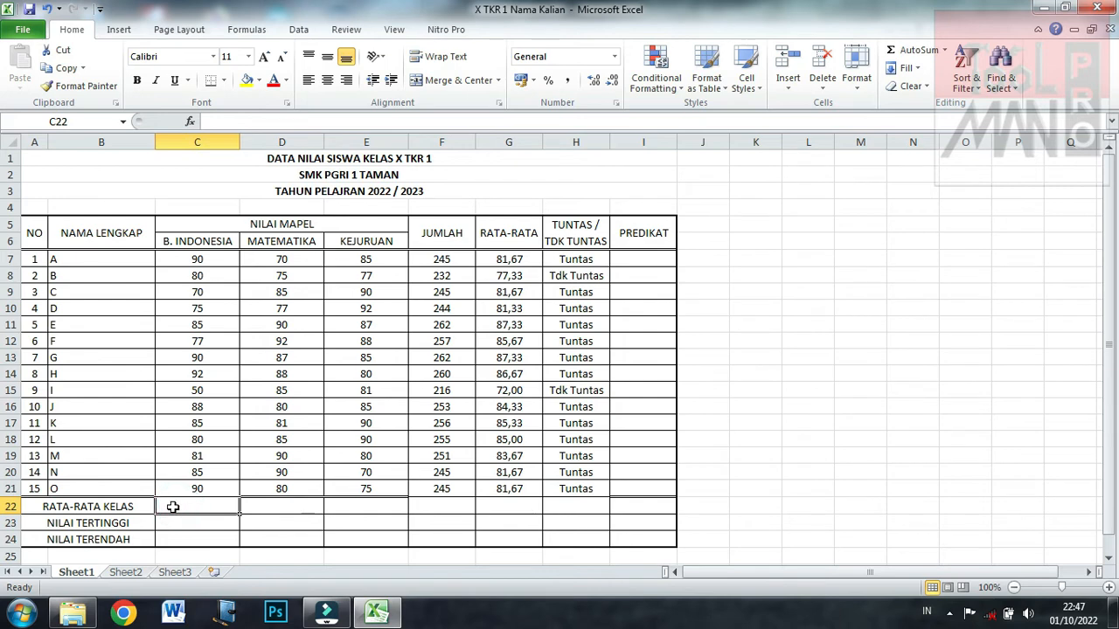
left_click(505, 260)
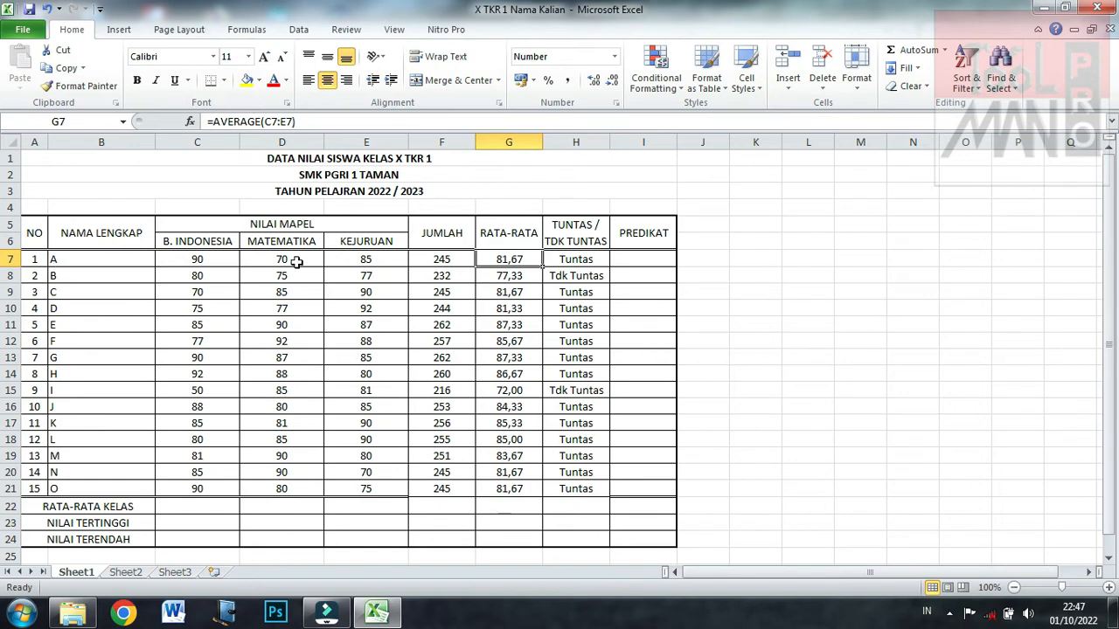
left_click(196, 509)
left_click(191, 521)
left_click(194, 508)
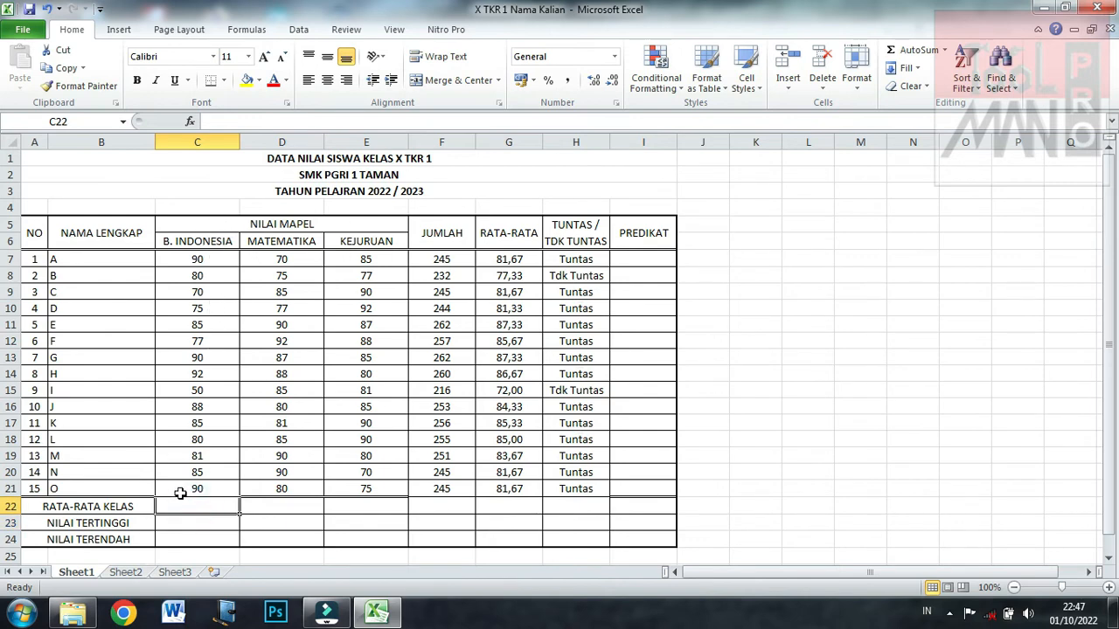
left_click(249, 508)
left_click(198, 509)
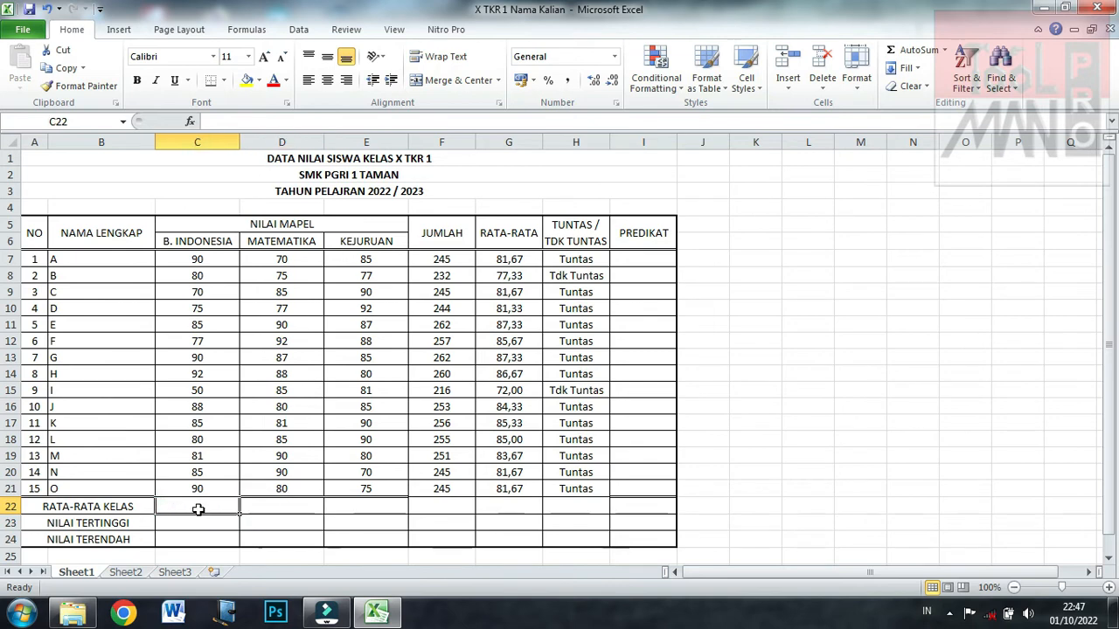
left_click(261, 507)
left_click(354, 500)
left_click(201, 500)
left_click(505, 260)
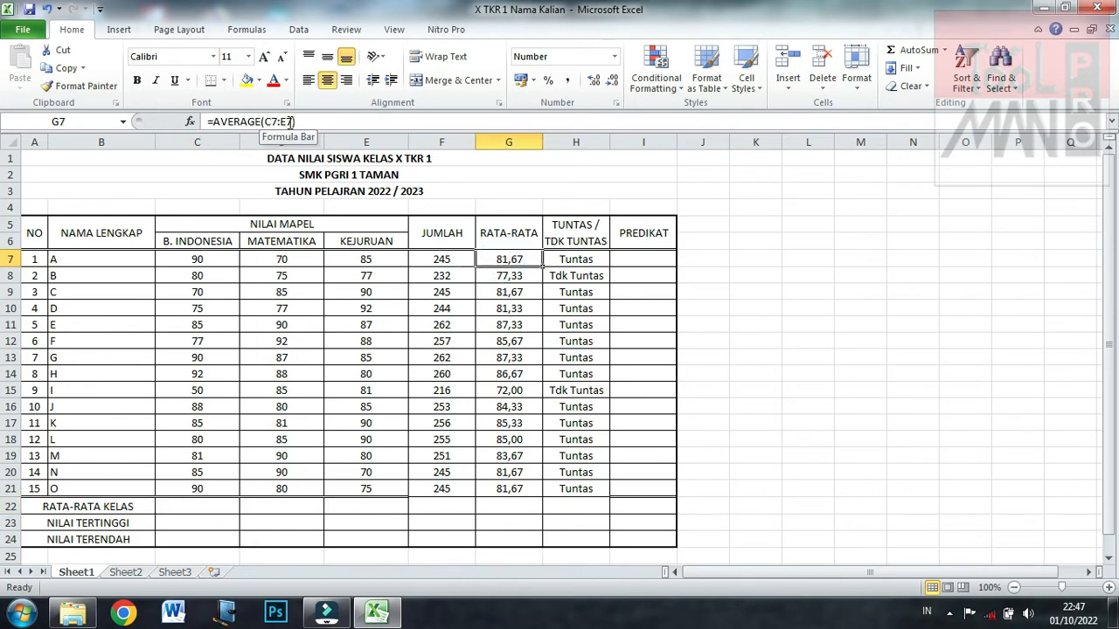
Enter the B. INDONESIA class average in C22 with the formula =AVERAGE(C7:C21).
left_click(194, 511)
type("=")
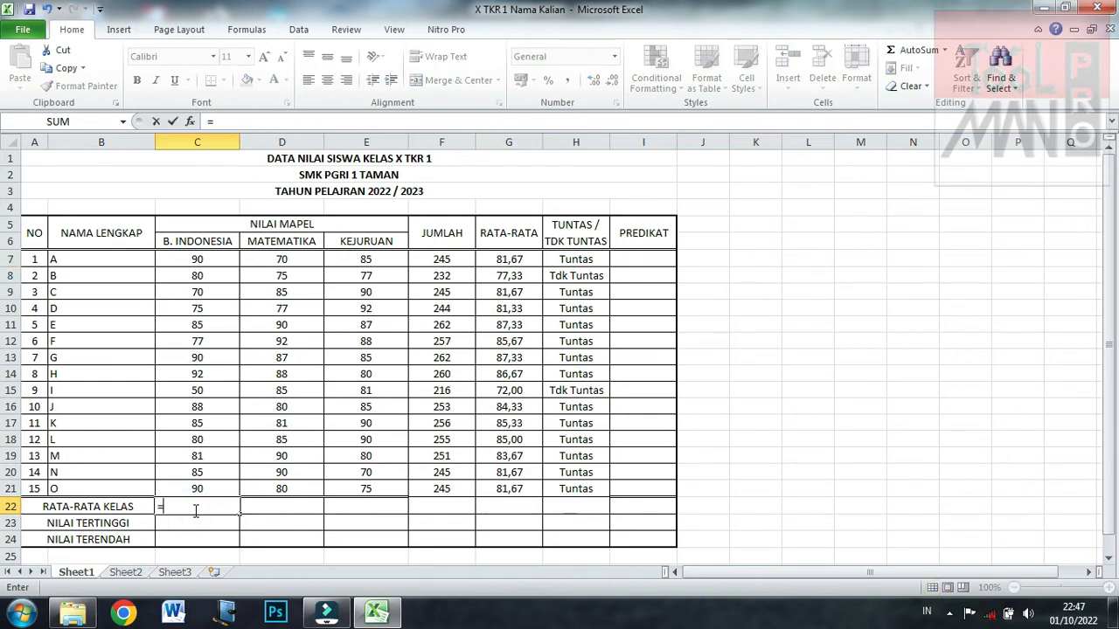
type("a")
key("BackSpace")
type("AVERAG")
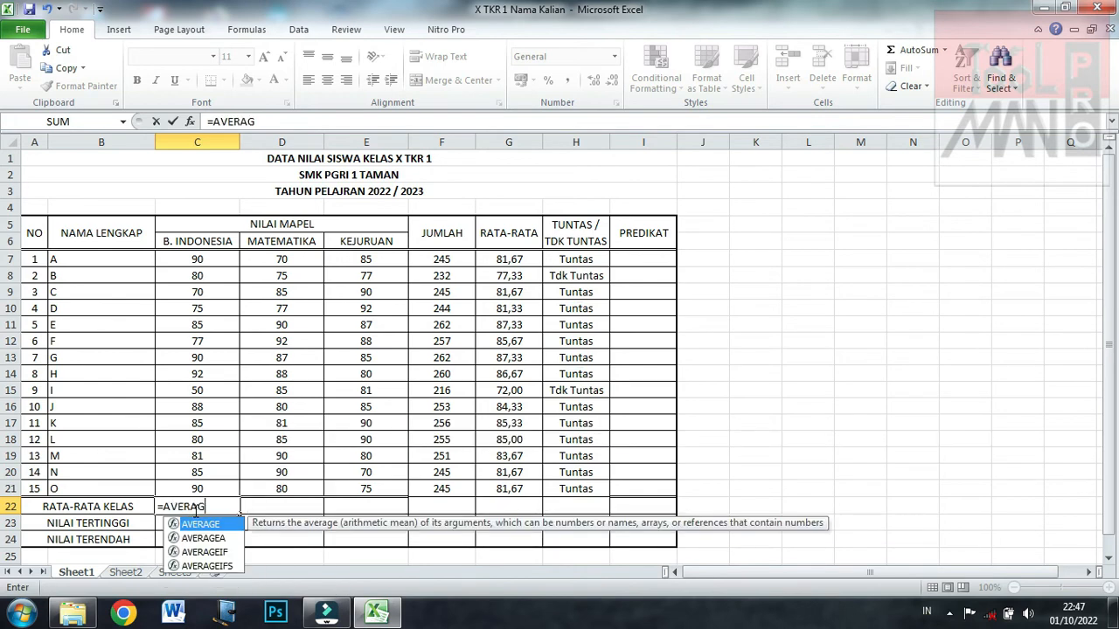
type("E(")
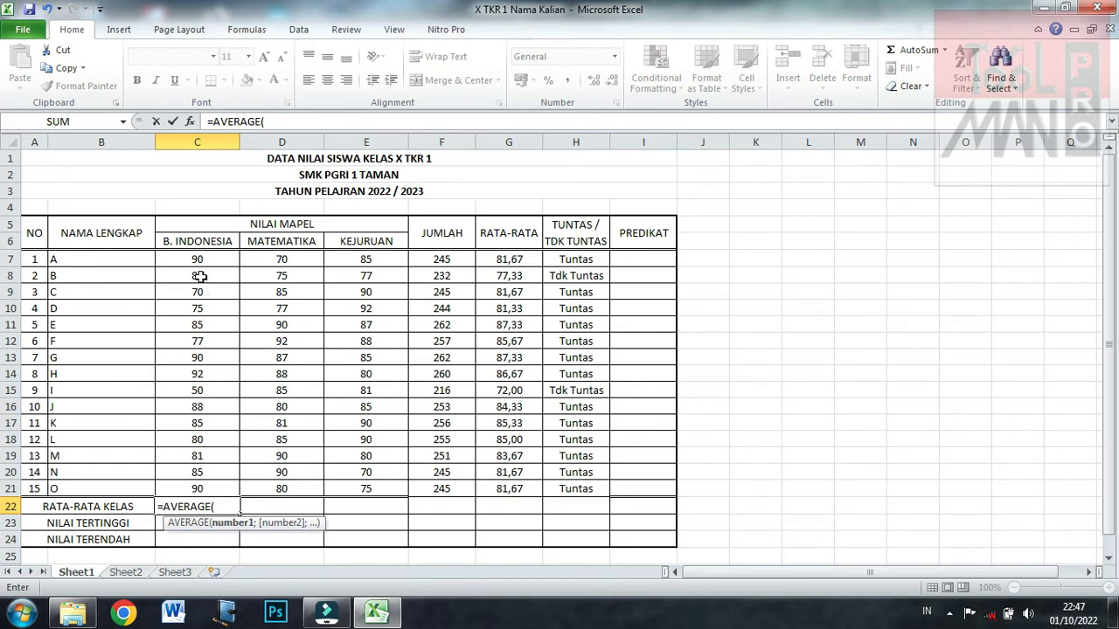
left_click_drag(197, 260, 198, 483)
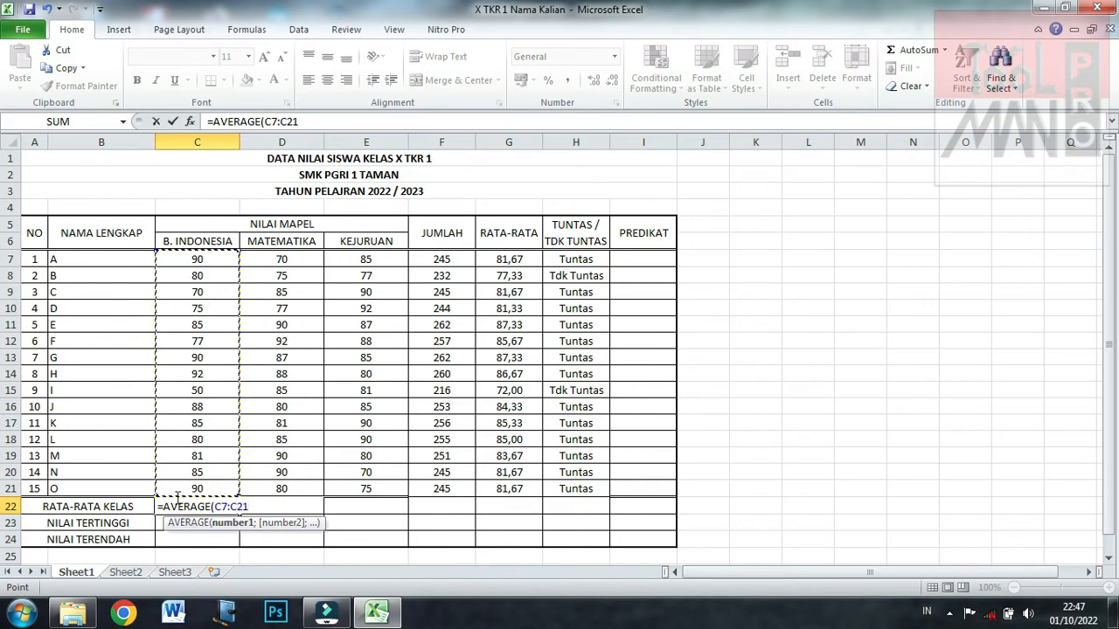
type(")")
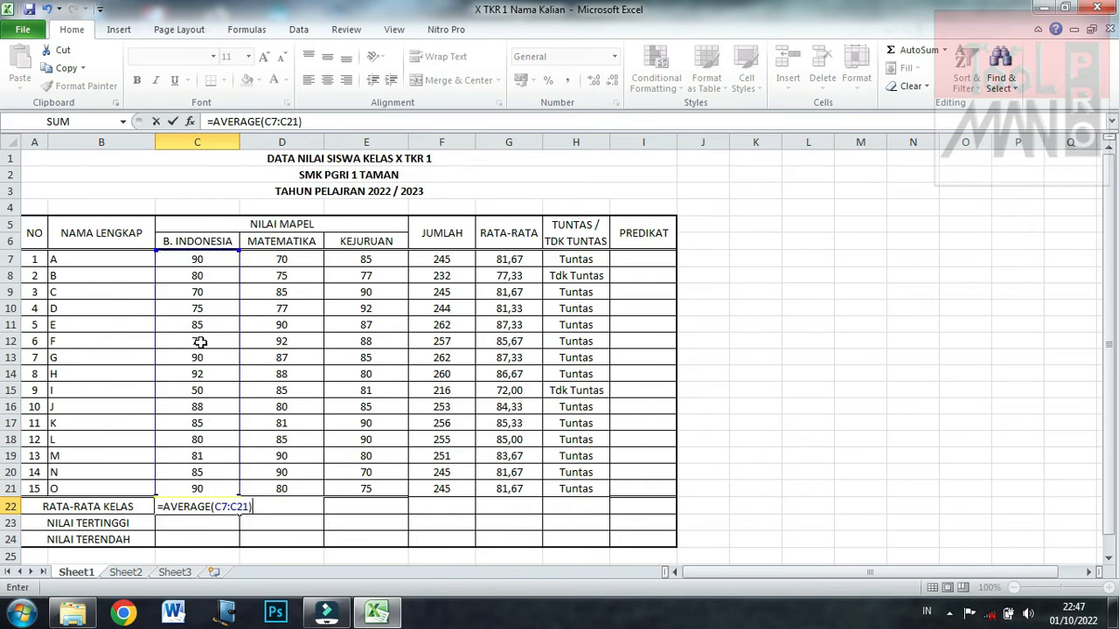
key("Return")
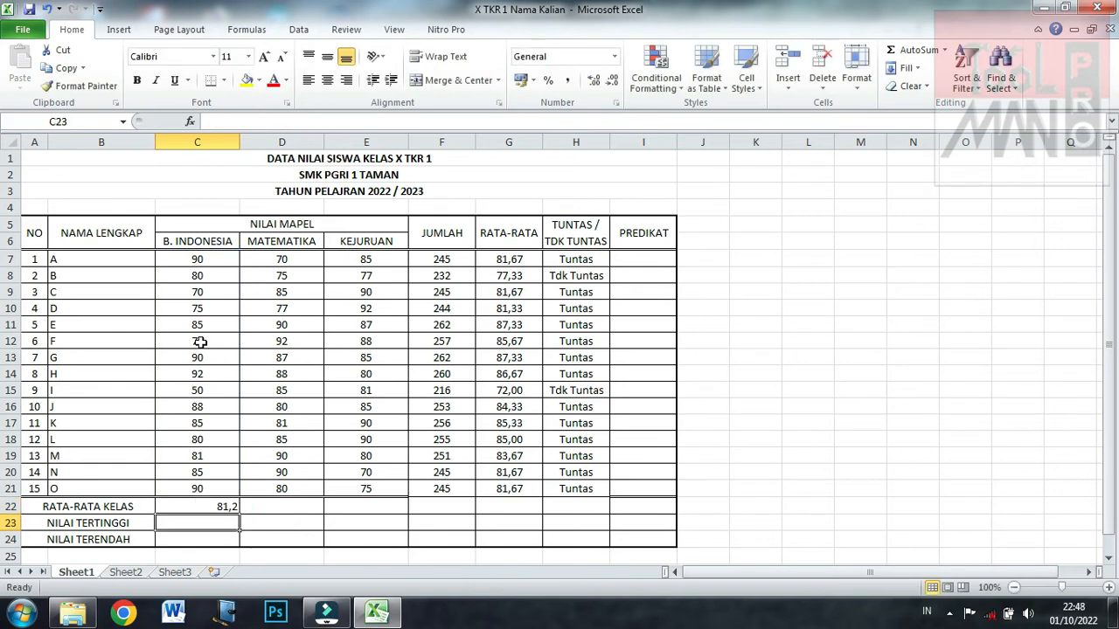
Format the class average in C22 as Number with two decimal places and center it.
left_click(214, 509)
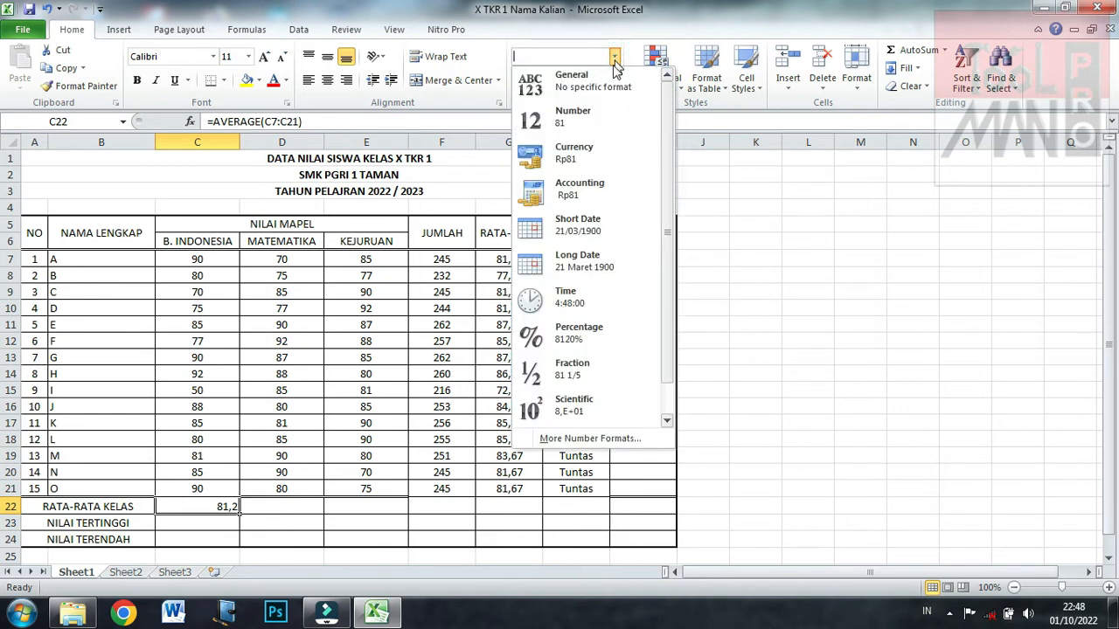
left_click(599, 113)
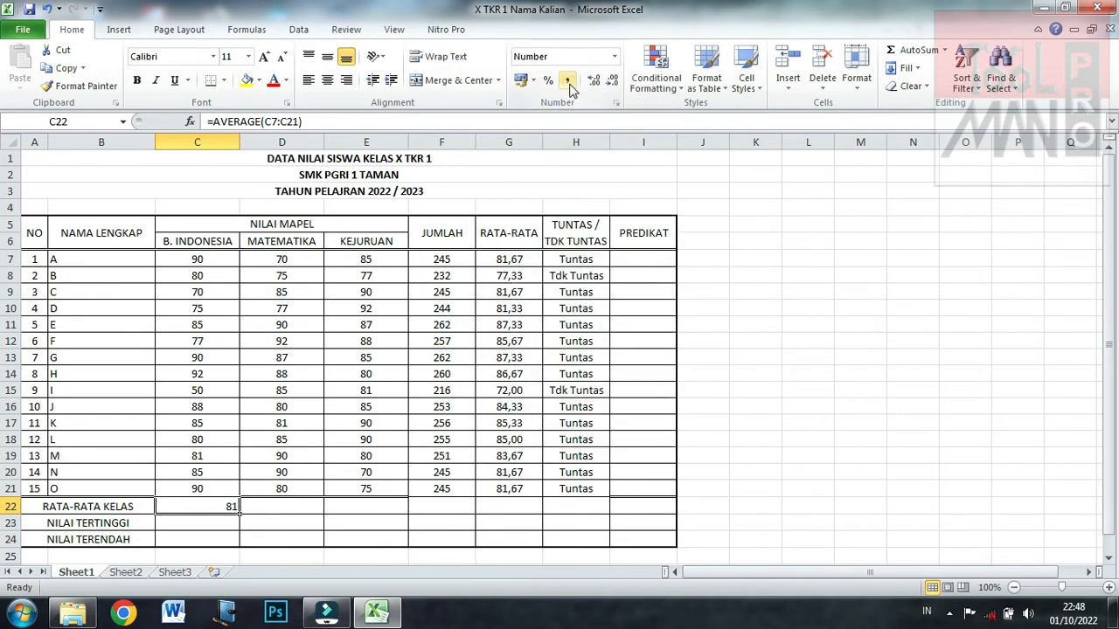
left_click(591, 82)
left_click(592, 82)
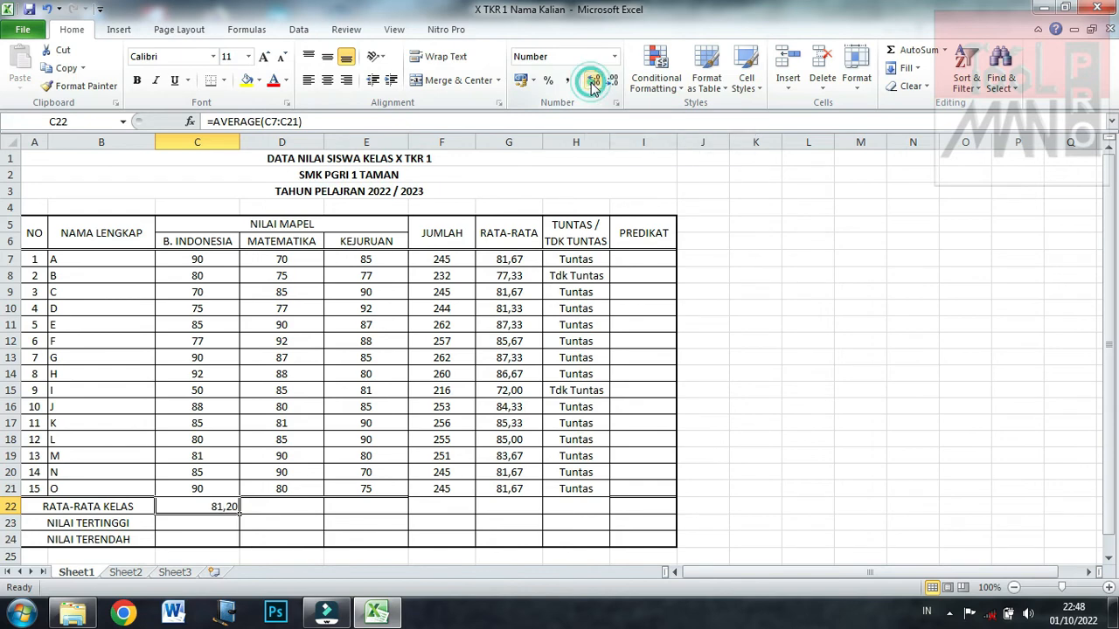
left_click(326, 82)
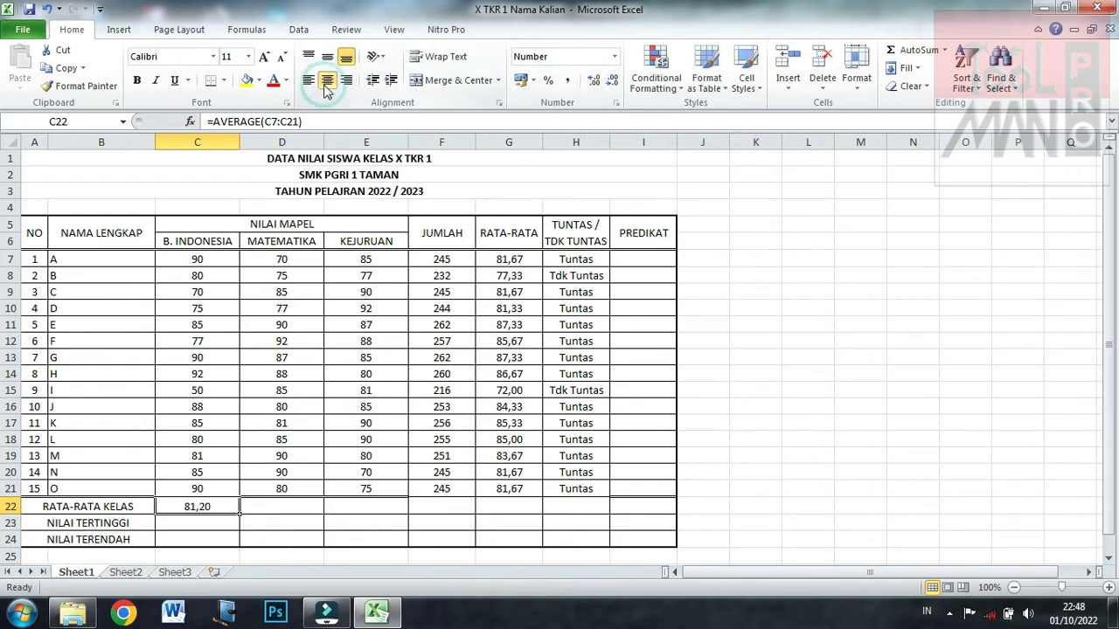
Enter the highest B. INDONESIA score in C23 with the formula =MAX(C7:C21).
left_click(277, 523)
left_click(203, 523)
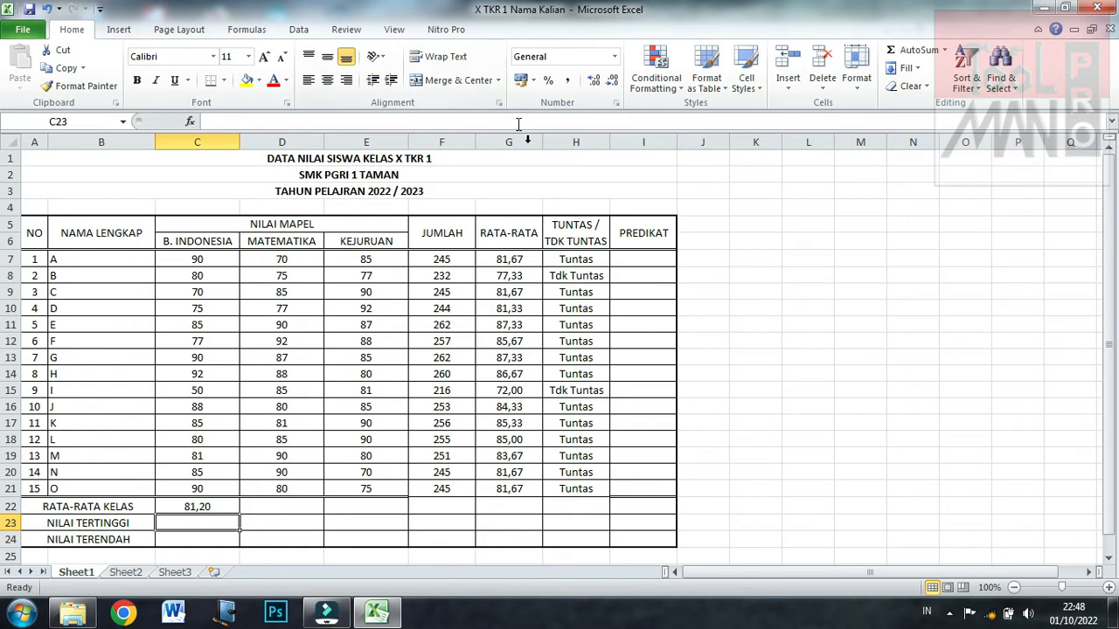
type("=")
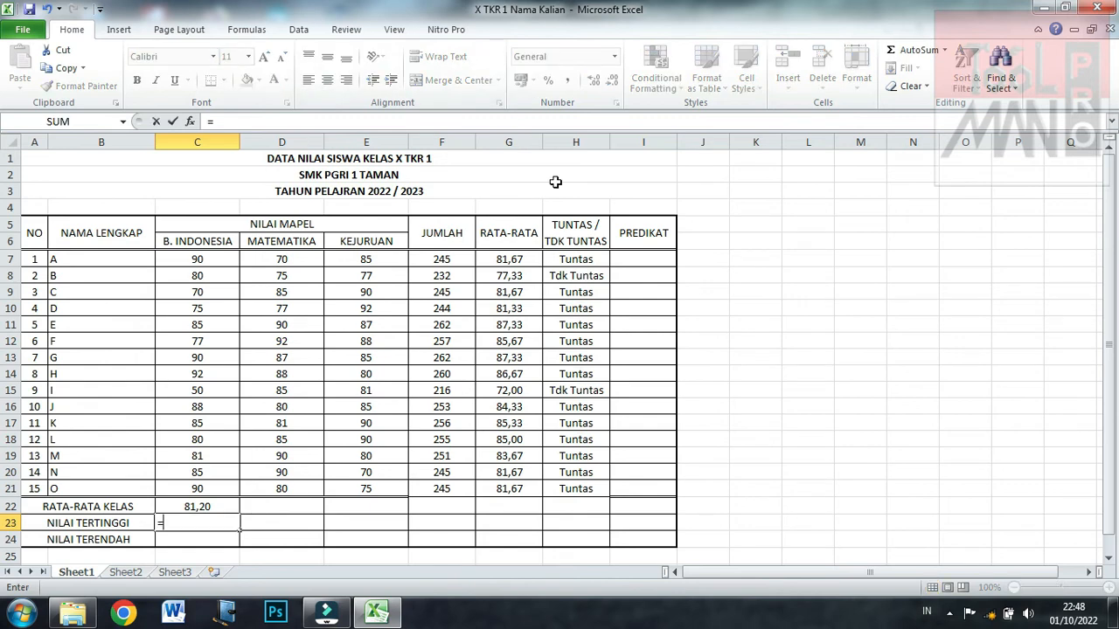
type("MAX")
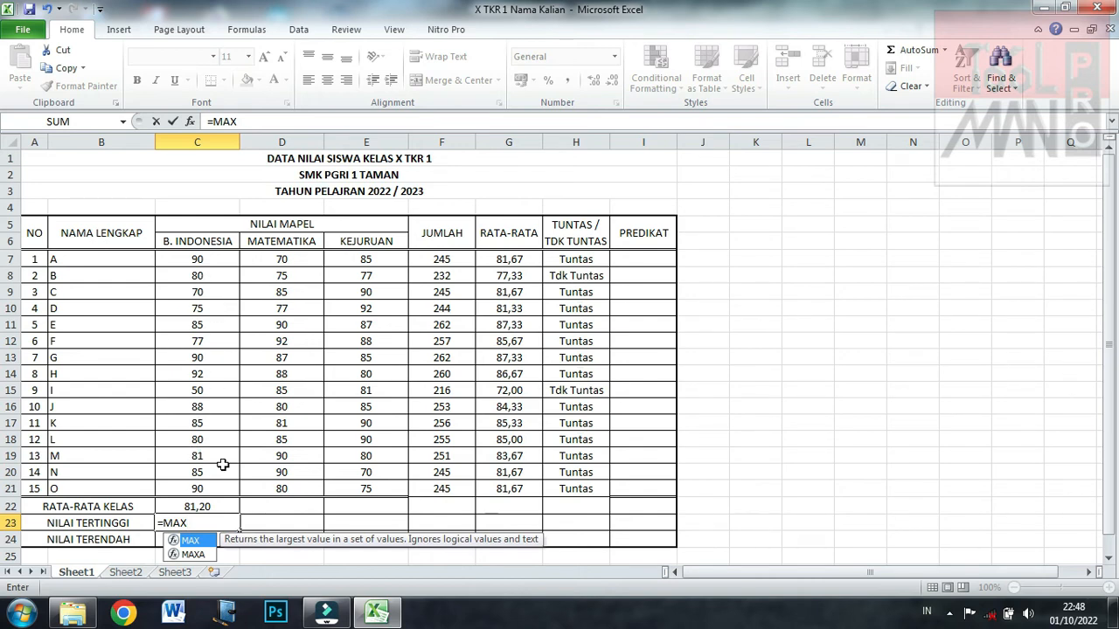
type("(")
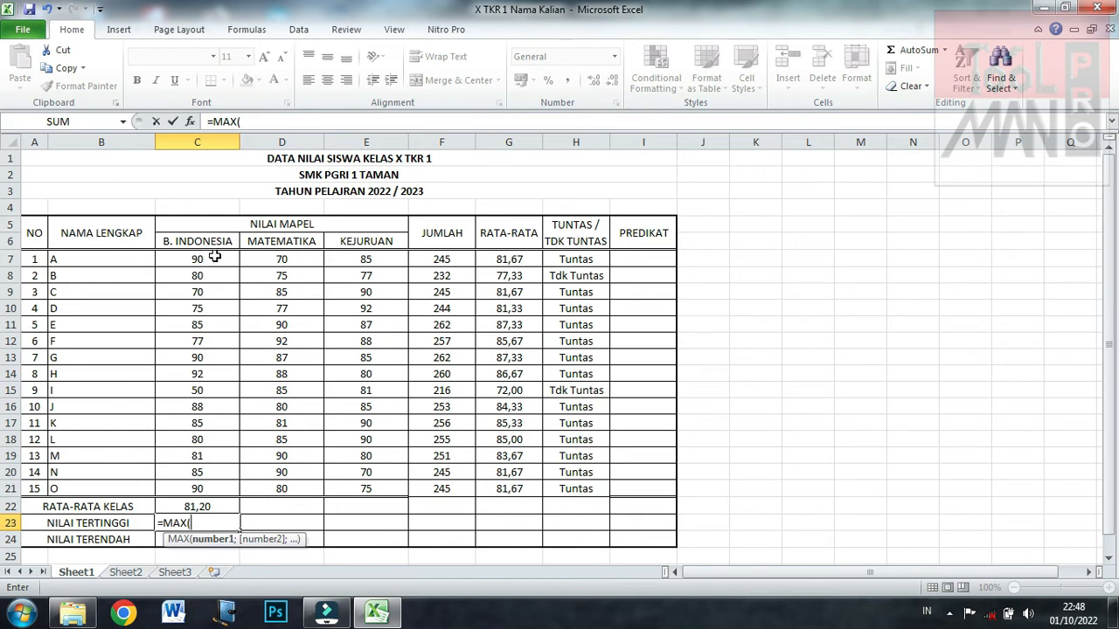
left_click_drag(200, 260, 200, 483)
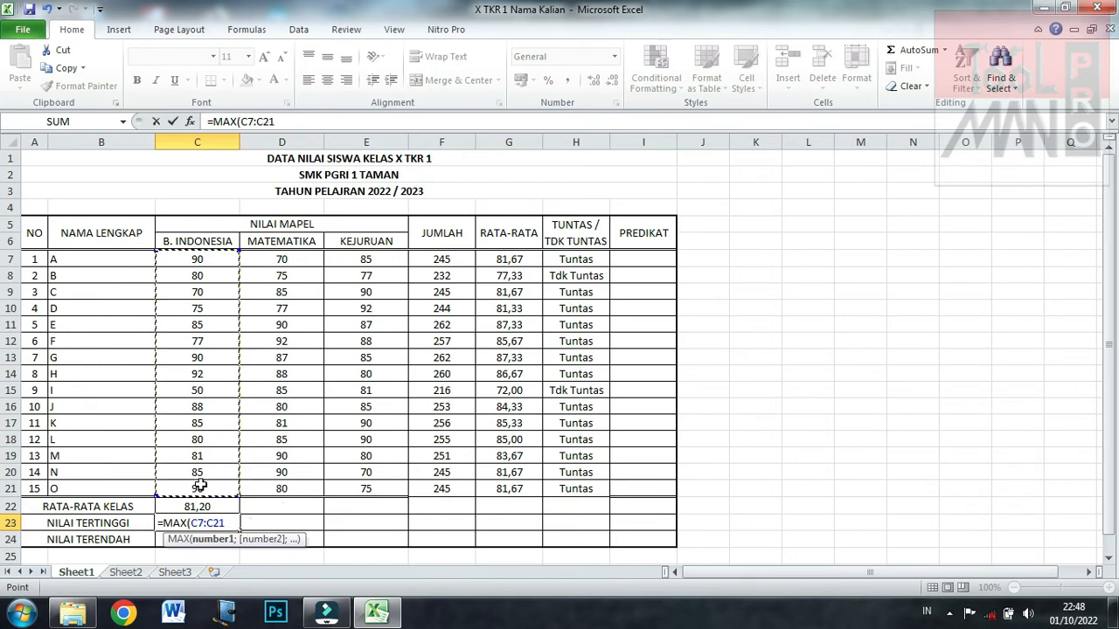
type(")")
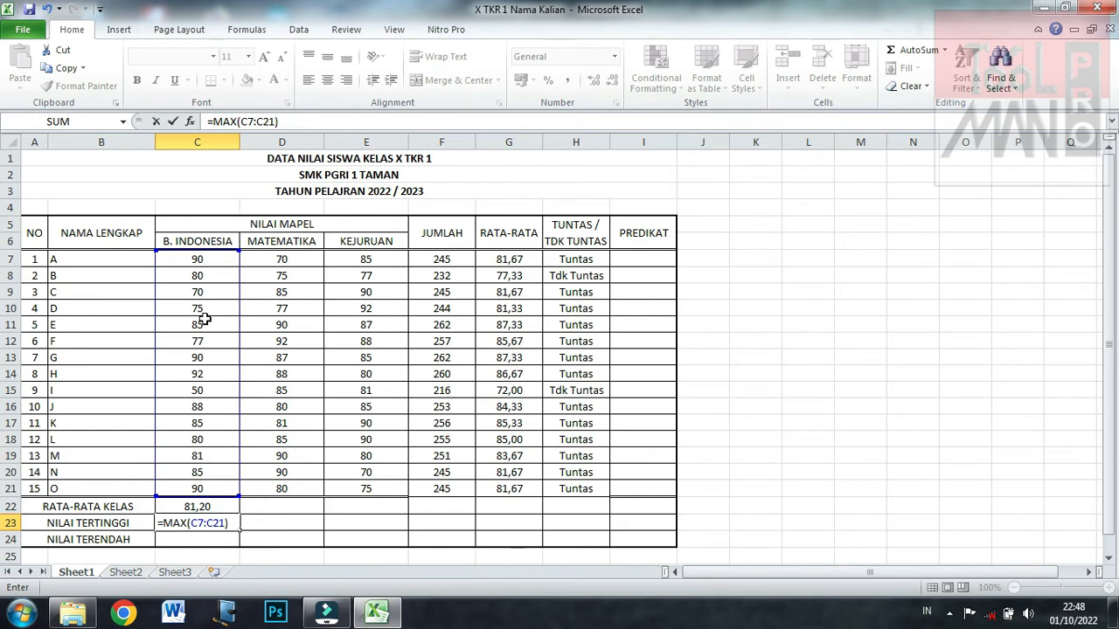
key("Return")
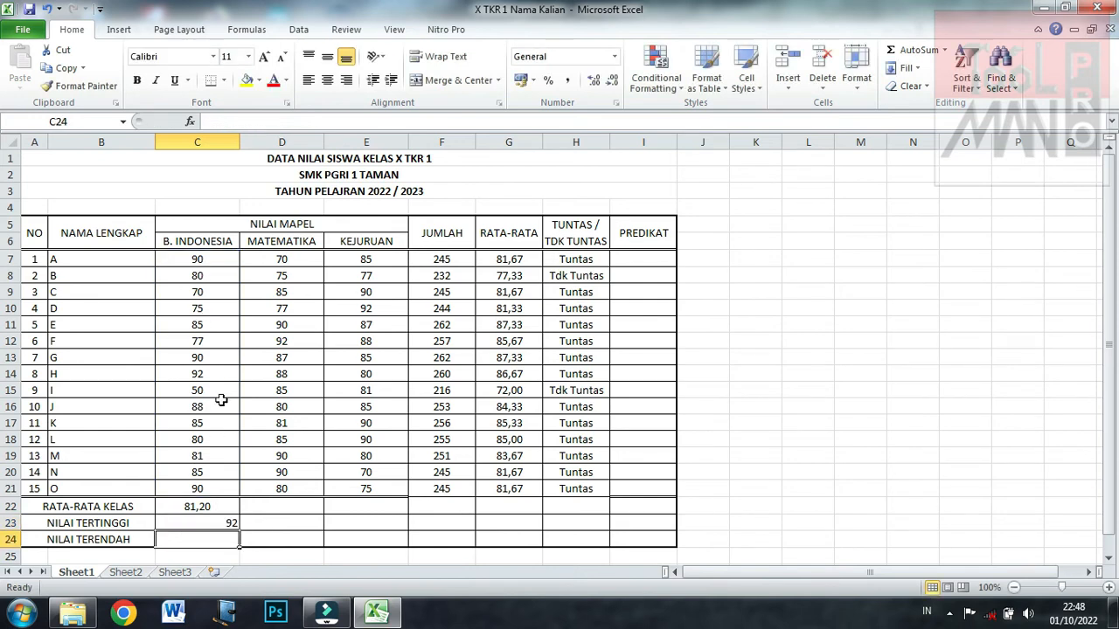
left_click(219, 525)
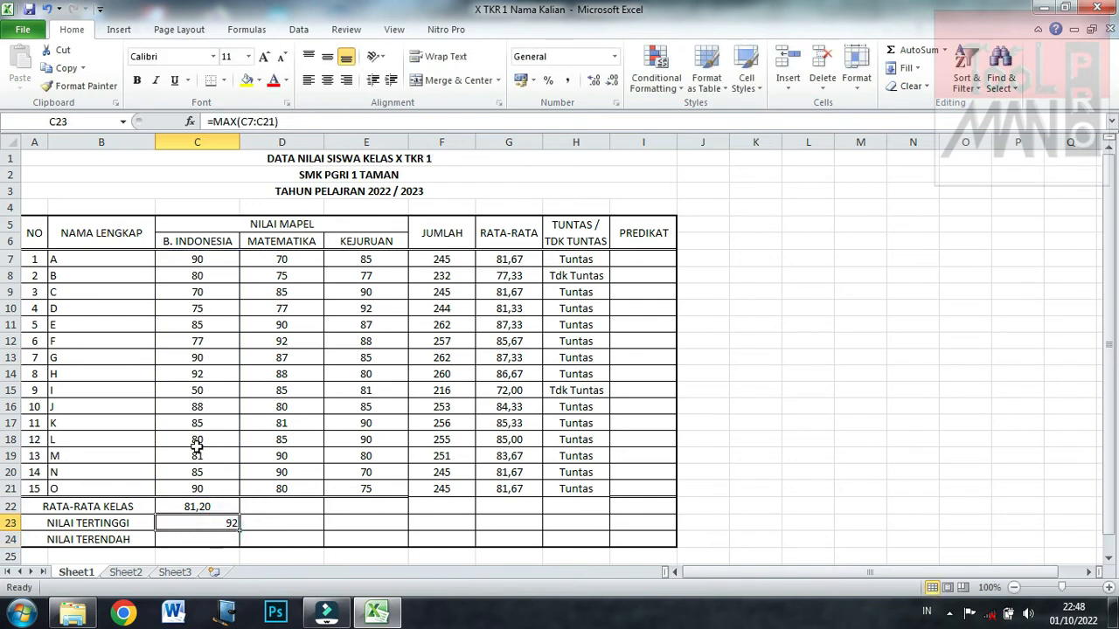
Enter the lowest B. INDONESIA score in C24 with the formula =MIN(C7:C21).
left_click(202, 540)
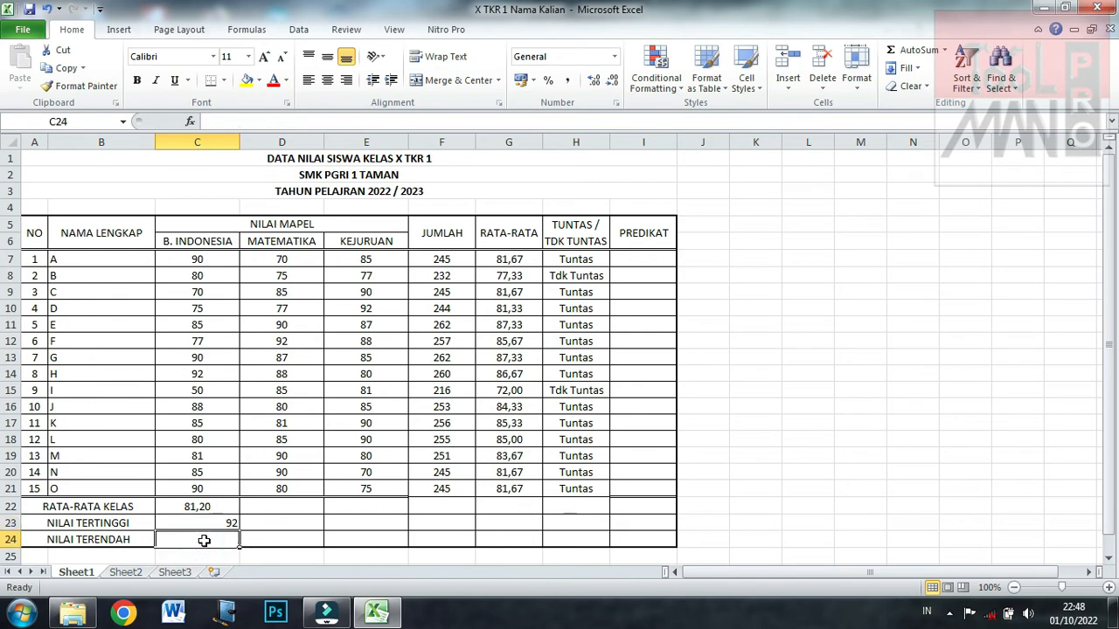
type("=")
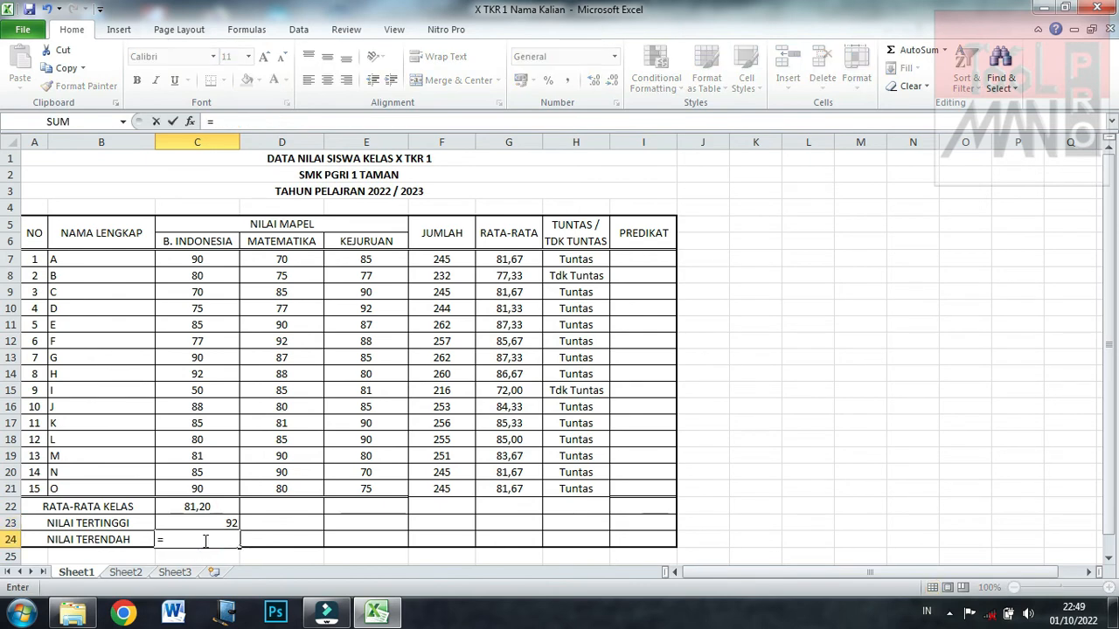
type("MIN")
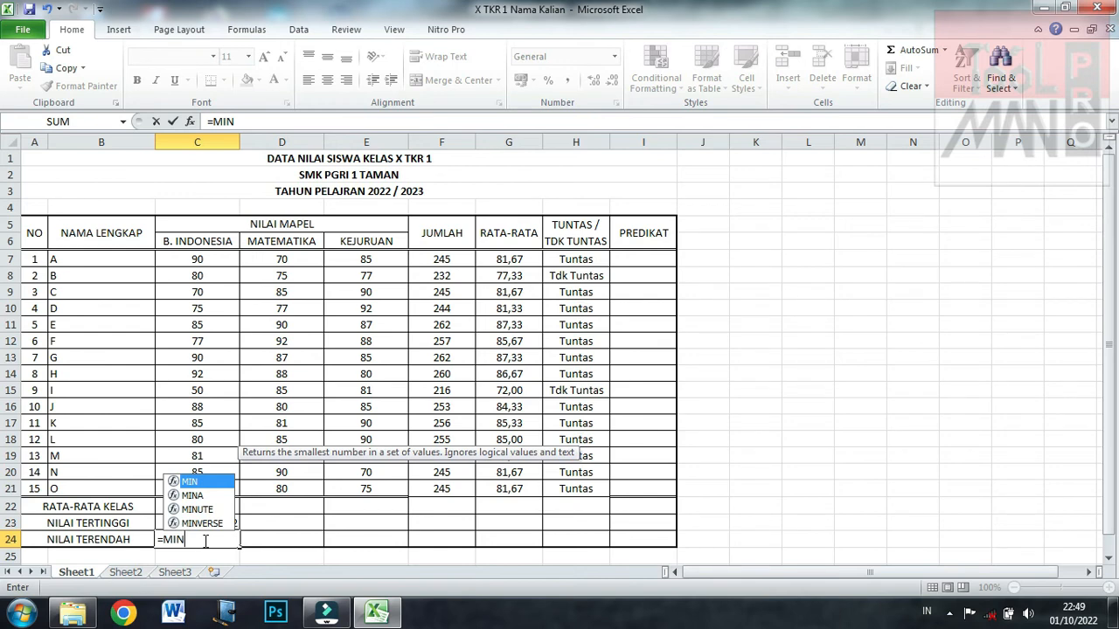
type("(")
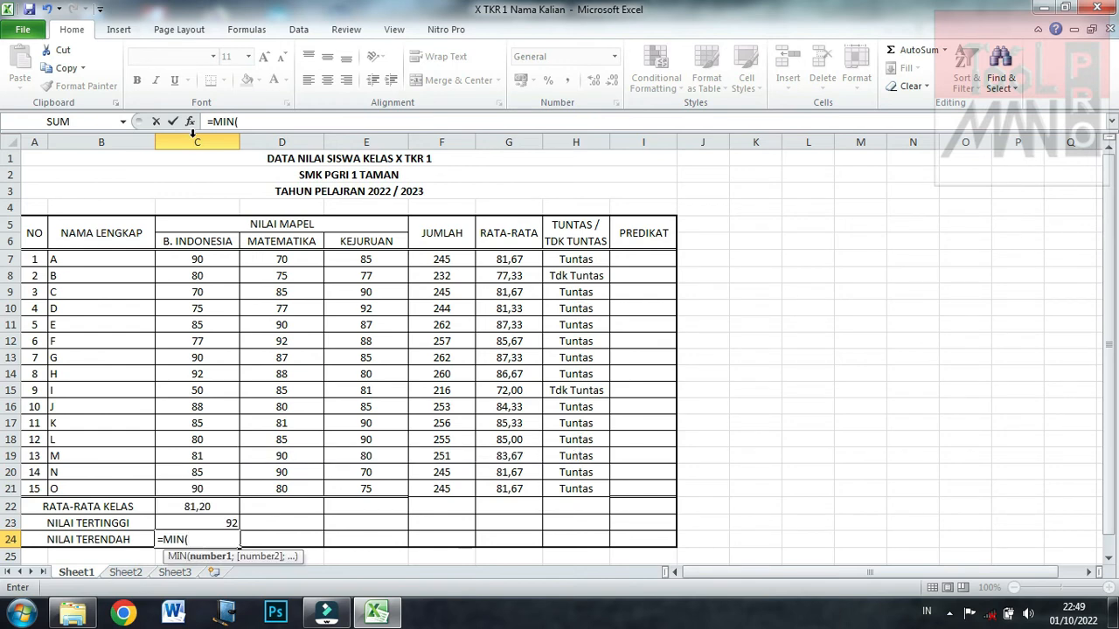
left_click_drag(197, 259, 203, 488)
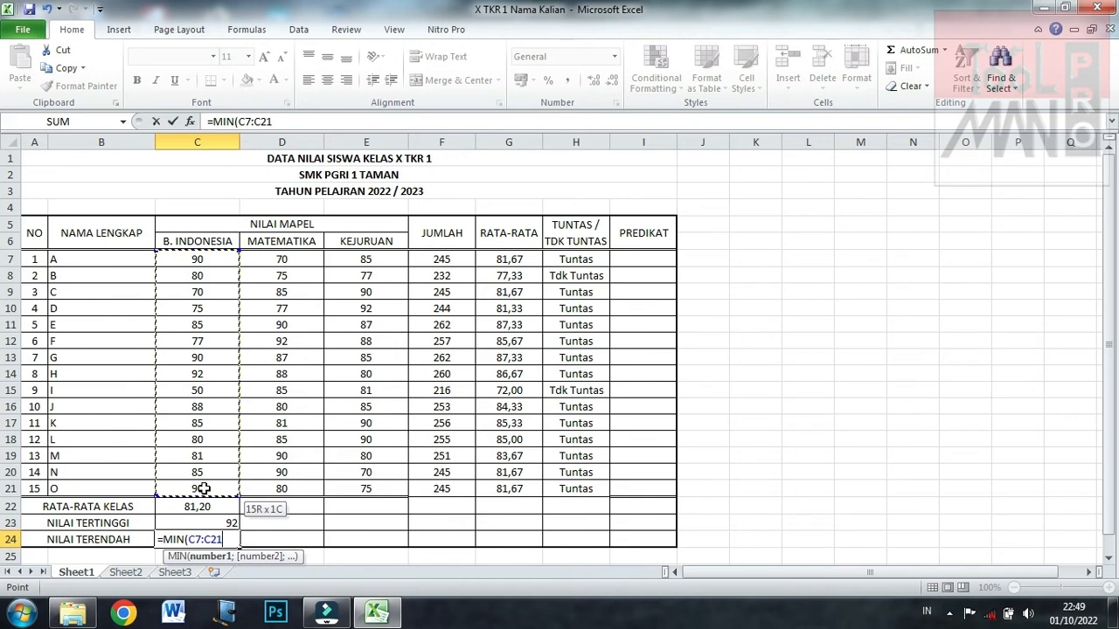
type(")")
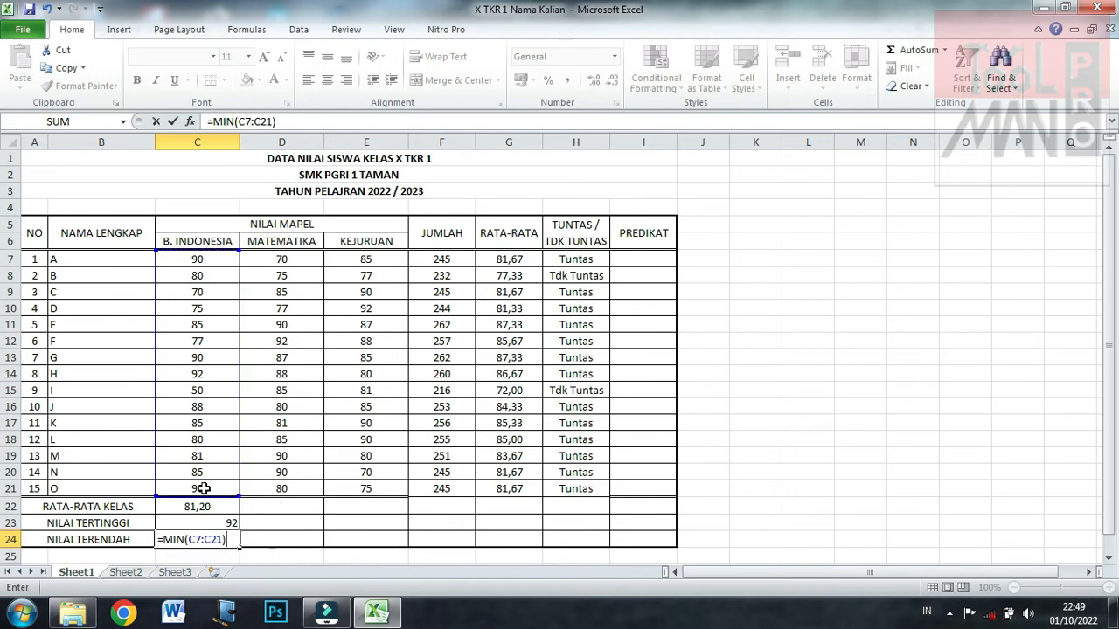
key("Return")
left_click(287, 533)
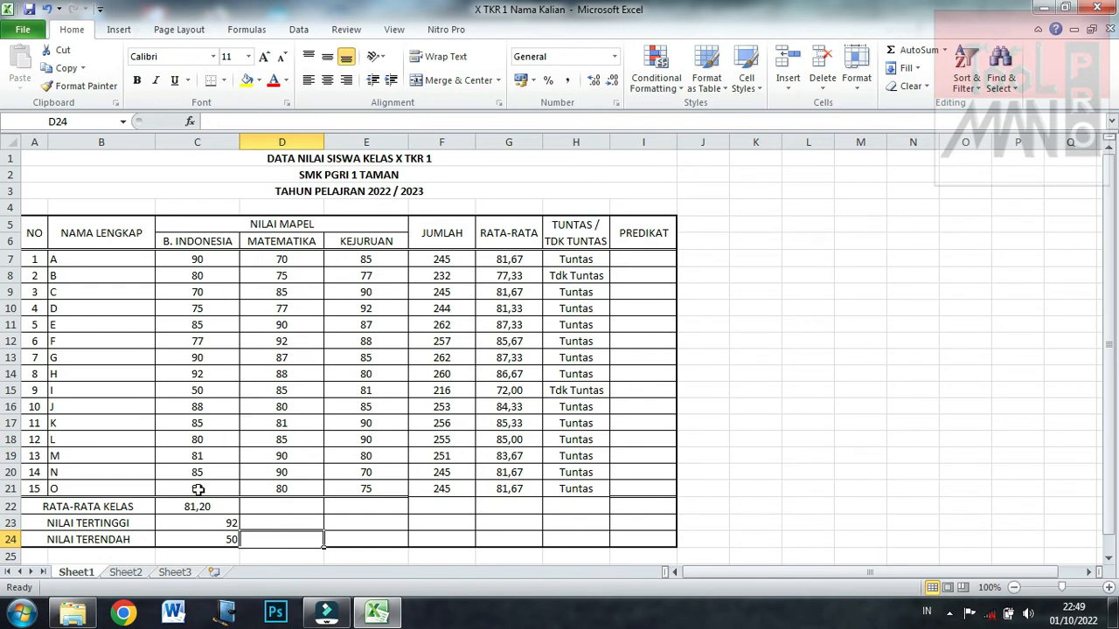
Center the highest and lowest scores in C23:C24 and fill the formulas in C22:C24 across through column G.
left_click_drag(219, 523, 218, 537)
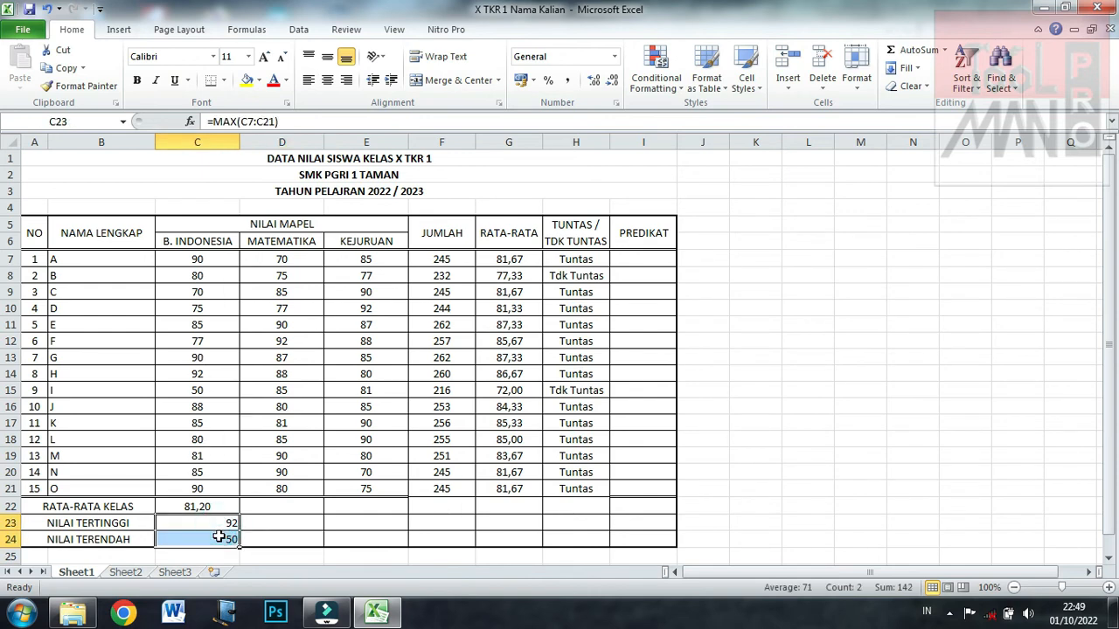
left_click(329, 79)
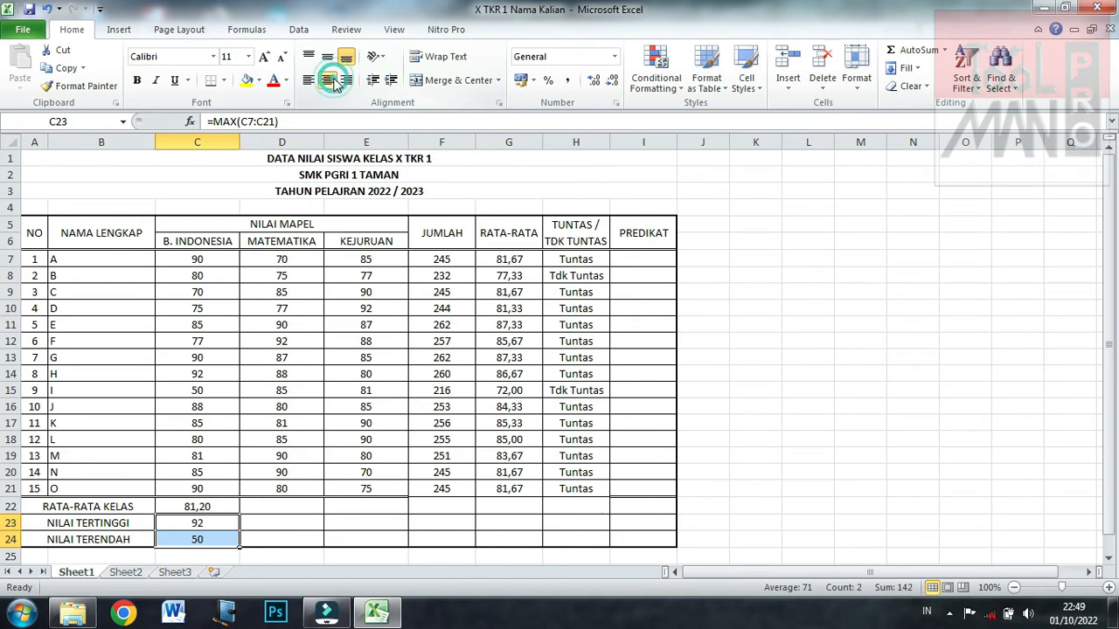
left_click(297, 519)
left_click_drag(220, 507, 520, 538)
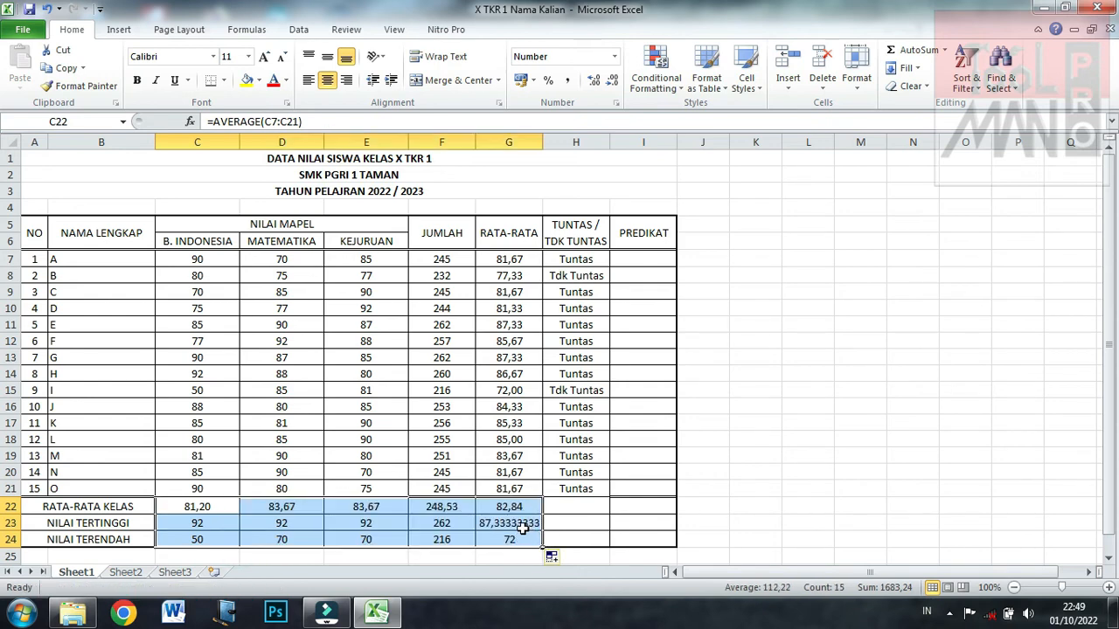
Format the highest RATA-RATA value in G23 as Number with two decimal places.
left_click(522, 527)
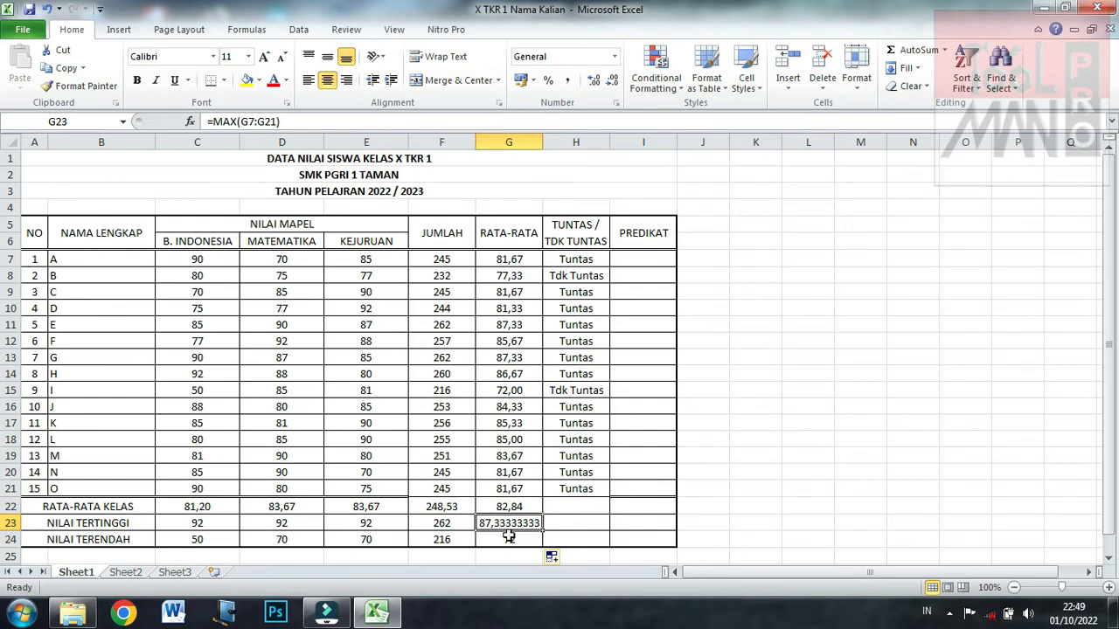
left_click(614, 56)
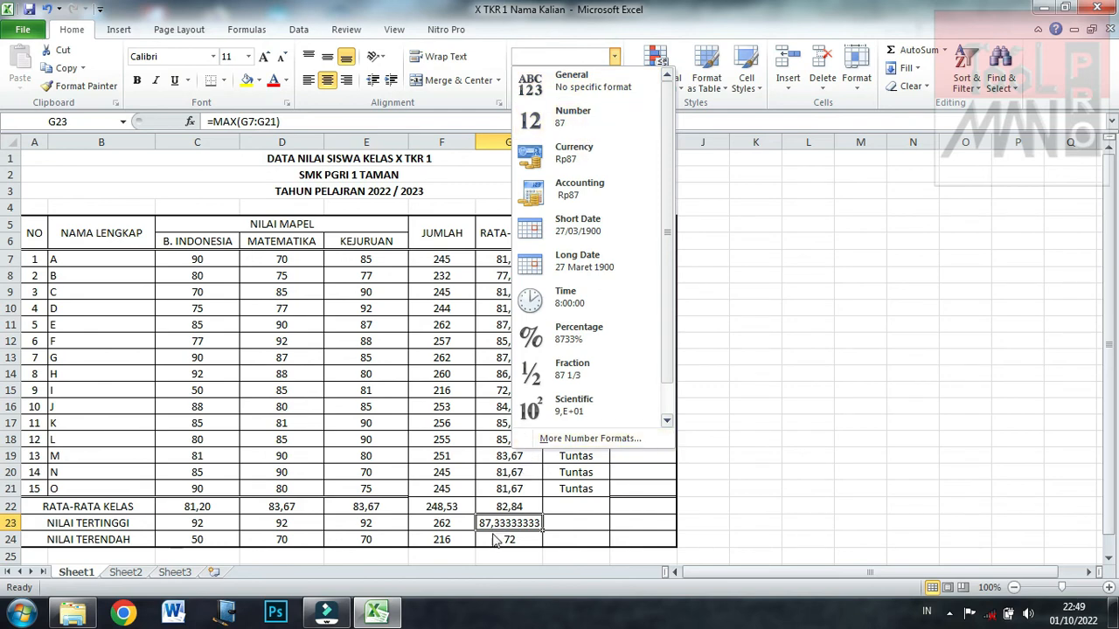
key("Escape")
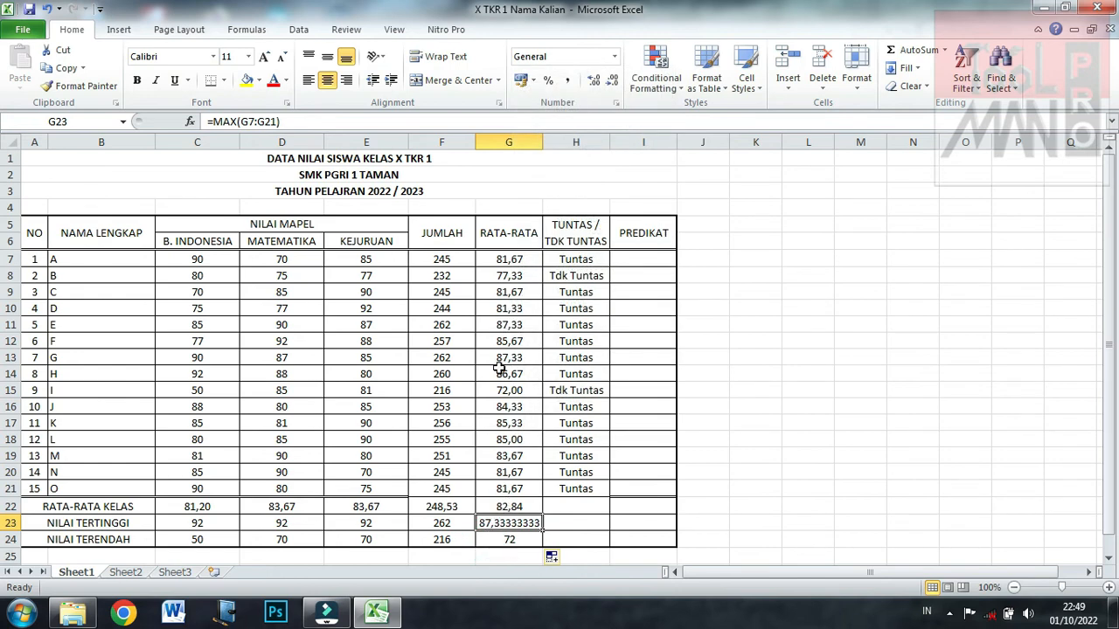
left_click(613, 56)
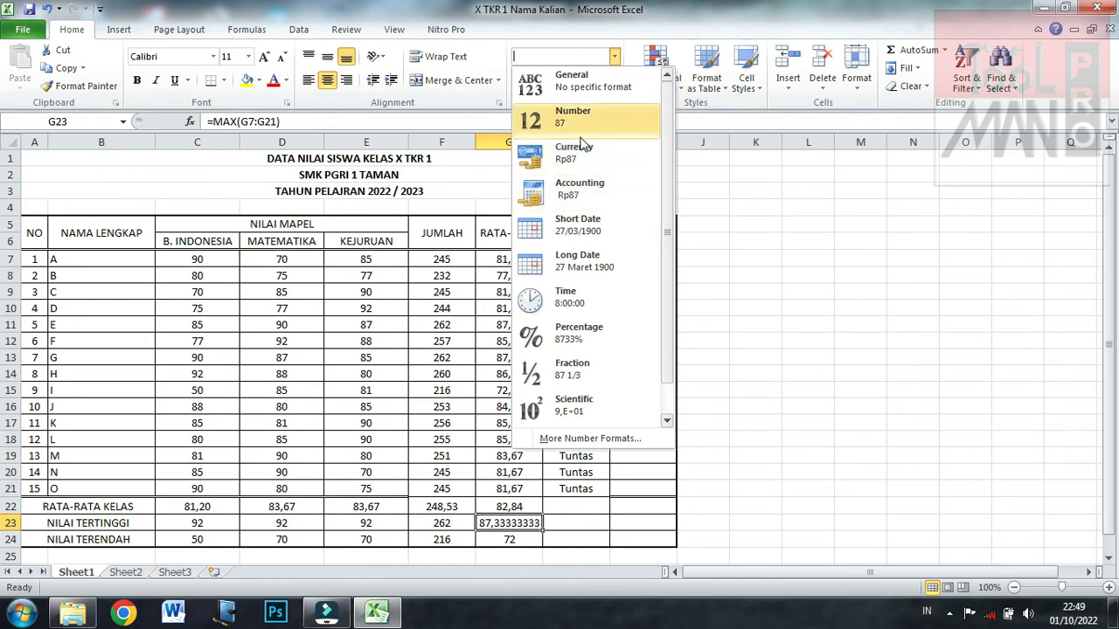
left_click(579, 134)
double_click(588, 82)
left_click(782, 440)
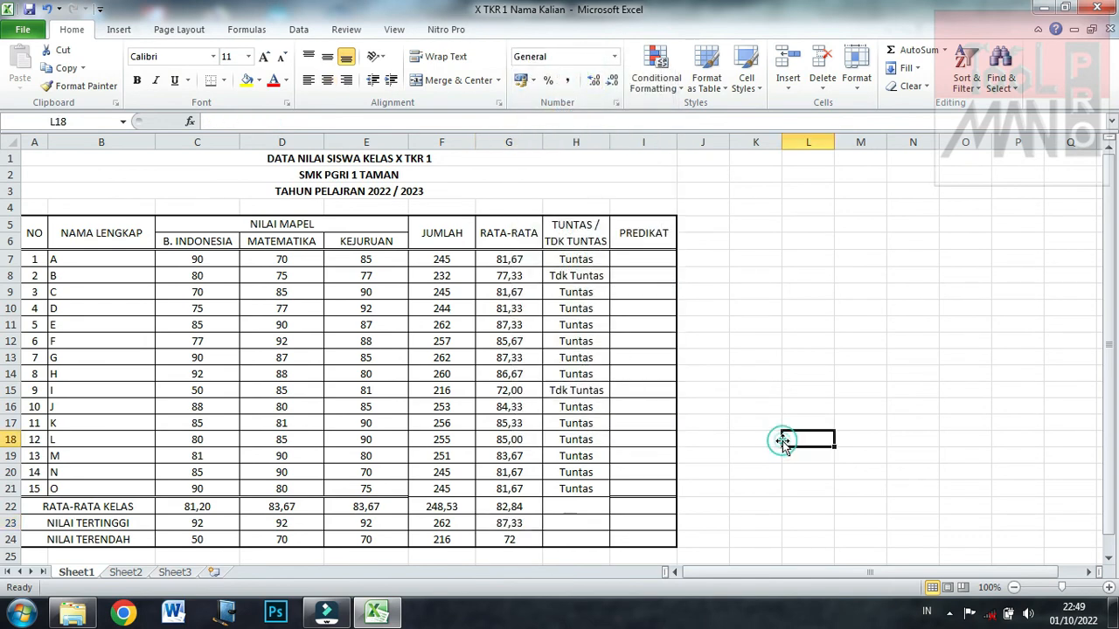
Check the class average, highest and lowest score formulas in C22, D22, D23, D24 and E24.
left_click(199, 513)
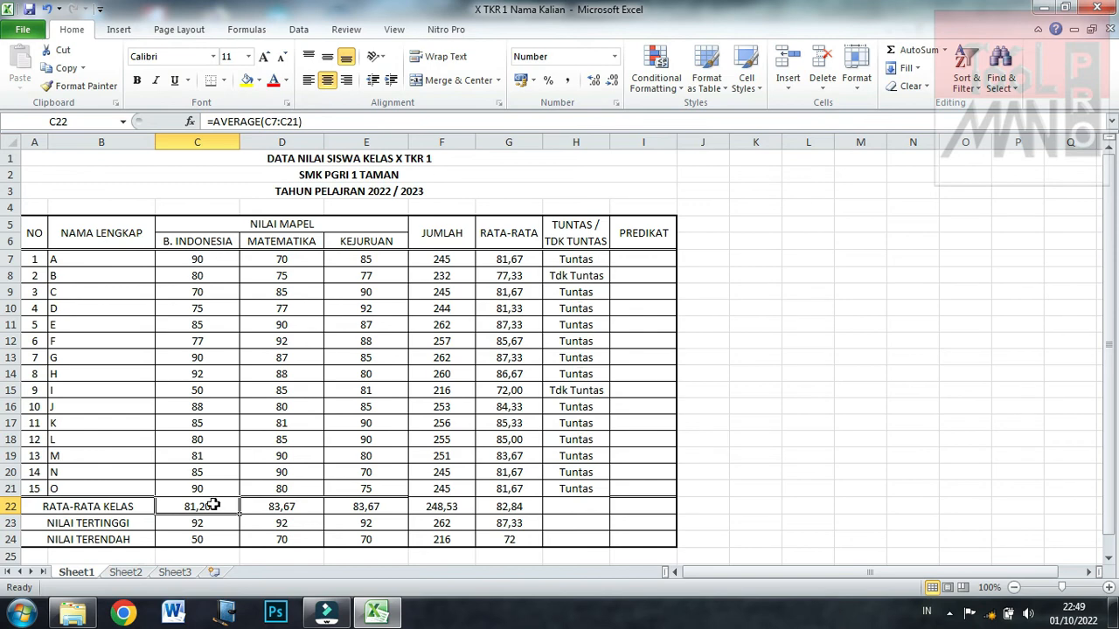
left_click(269, 511)
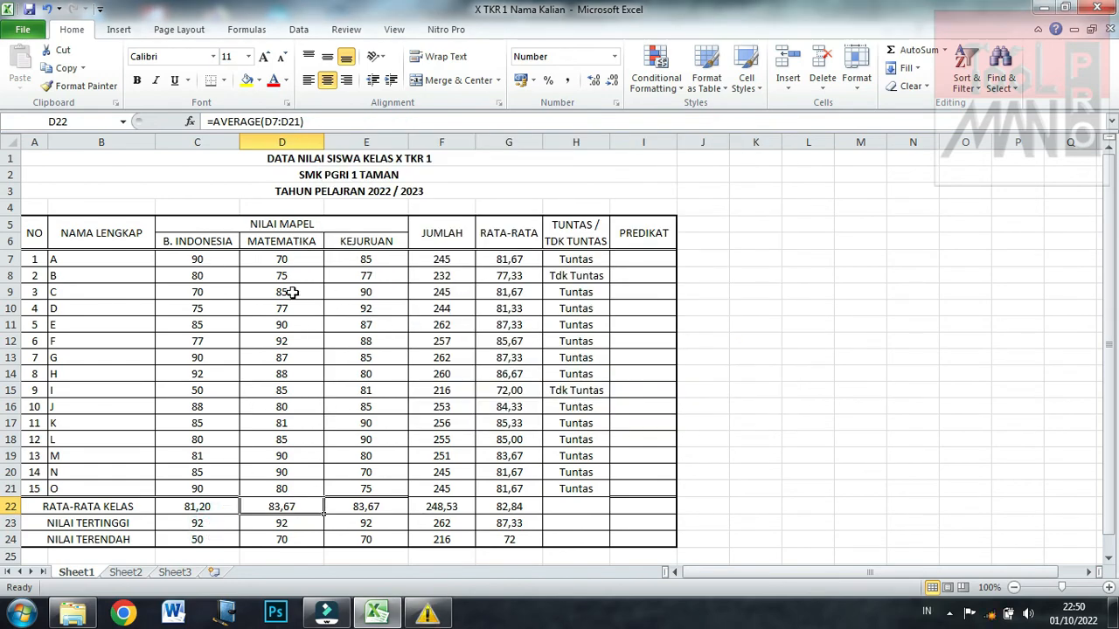
left_click(300, 522)
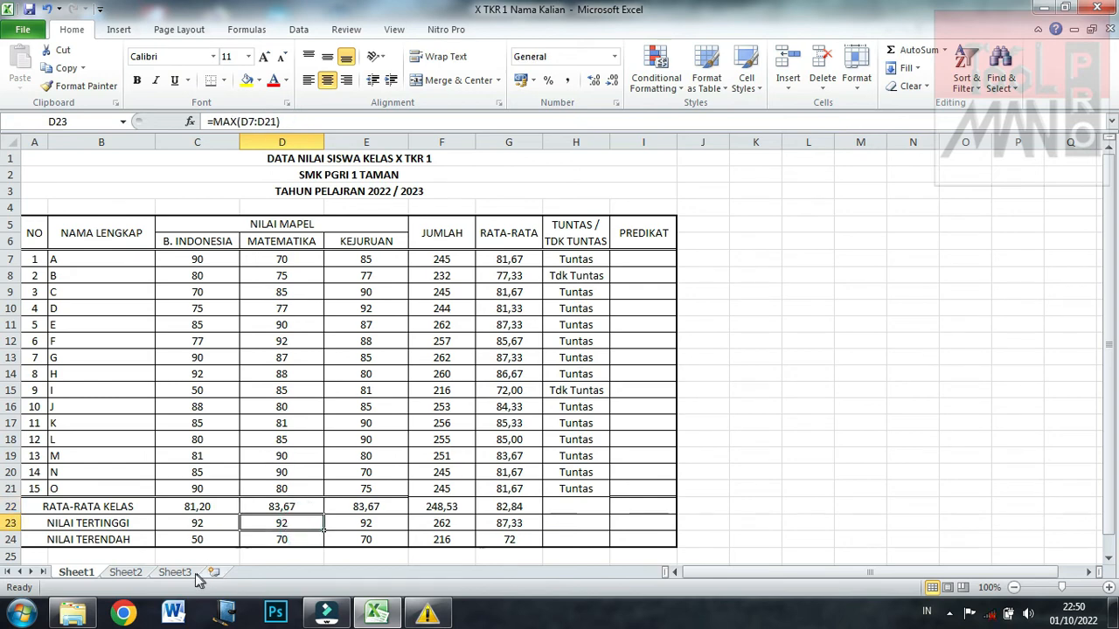
left_click(286, 539)
left_click(364, 542)
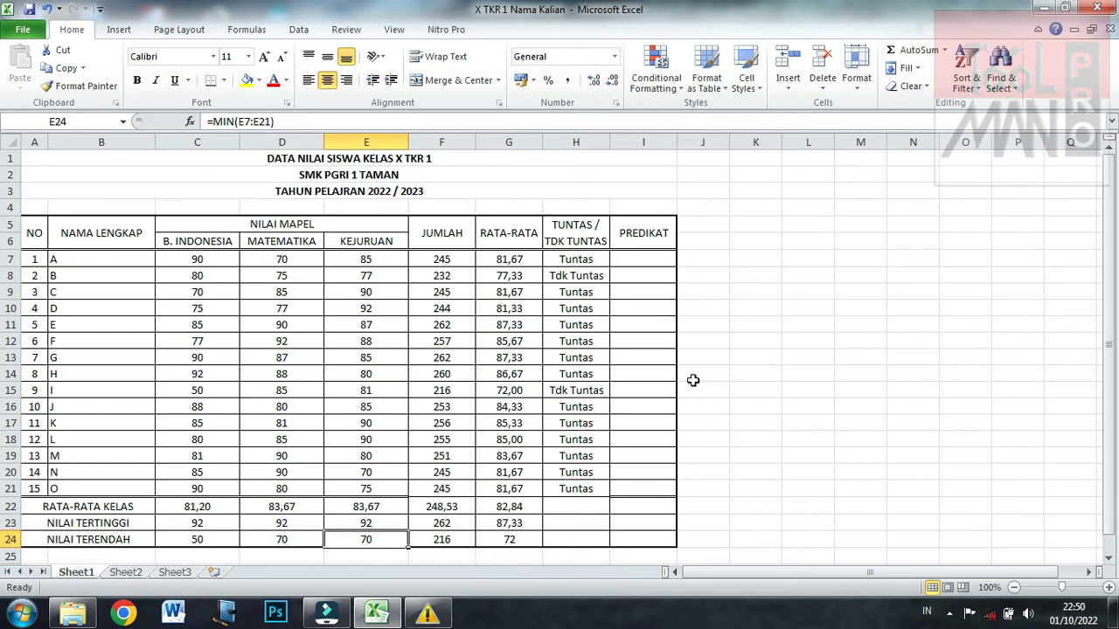
left_click(884, 376)
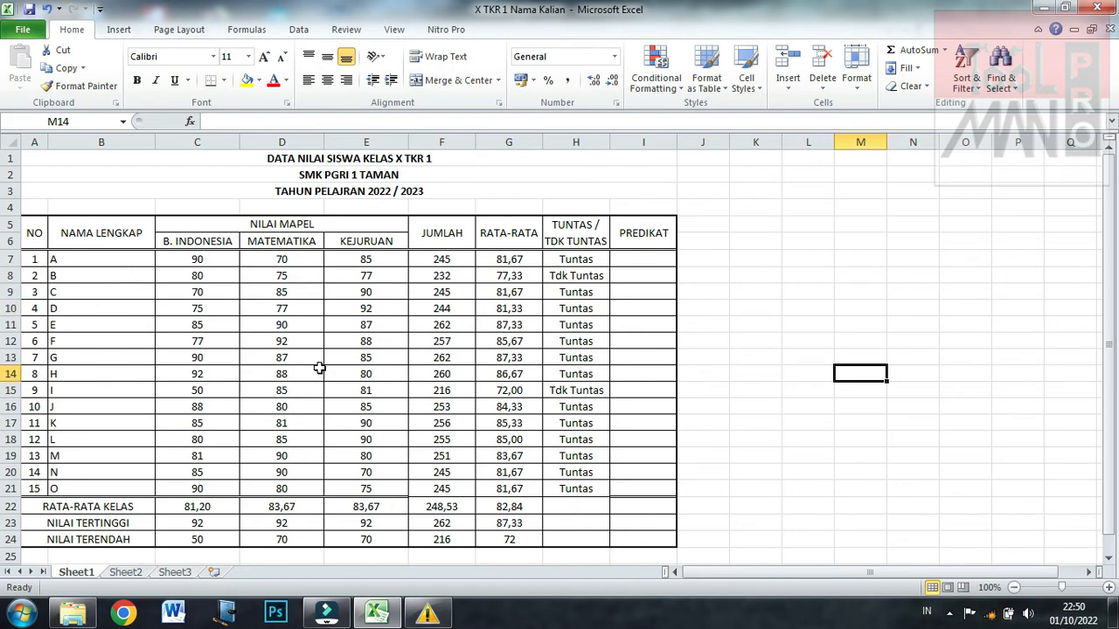
left_click(813, 503)
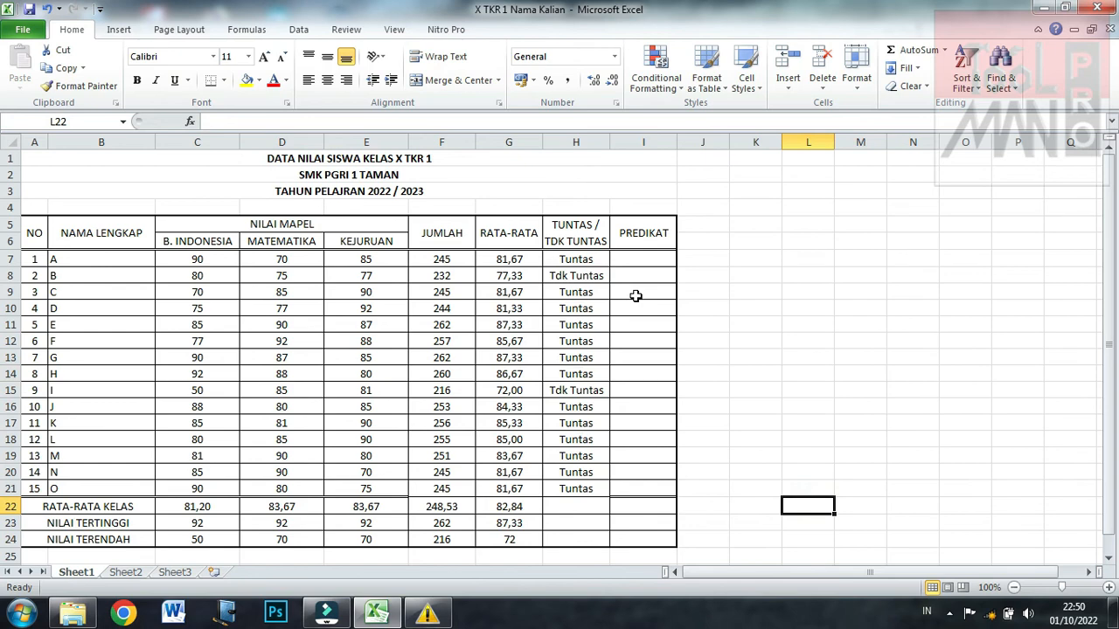
left_click(848, 320)
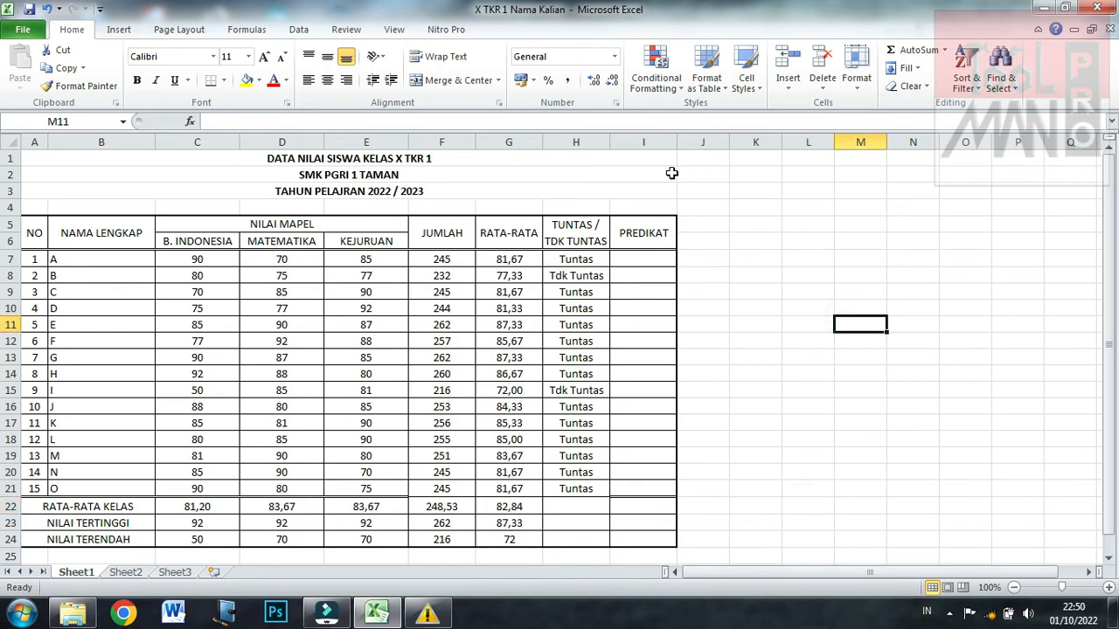
left_click(643, 144)
left_click(802, 276)
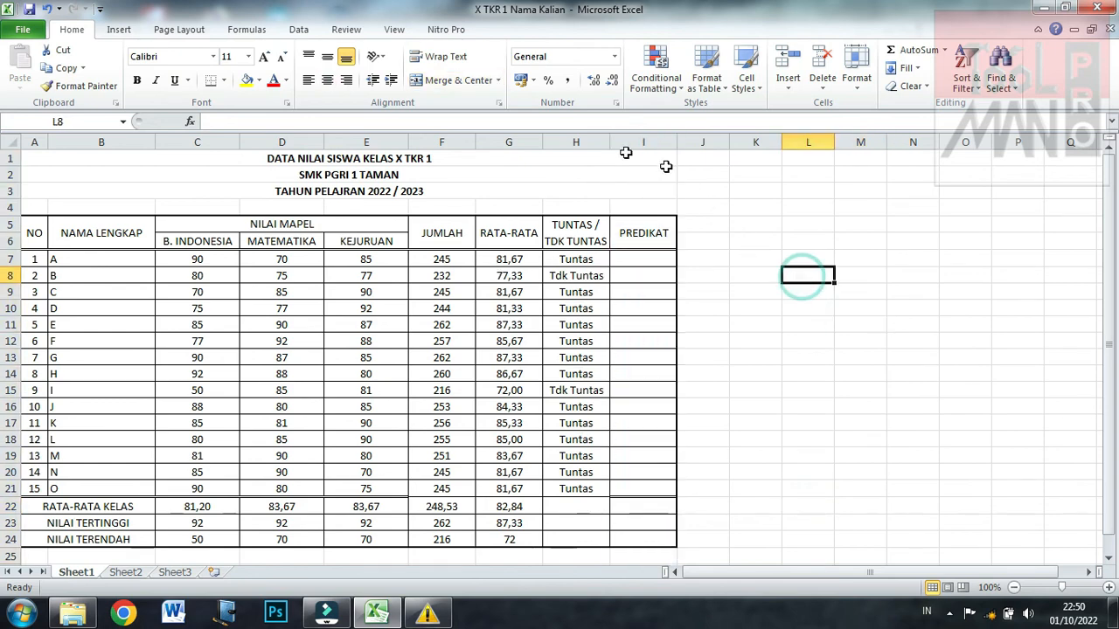
left_click(725, 291)
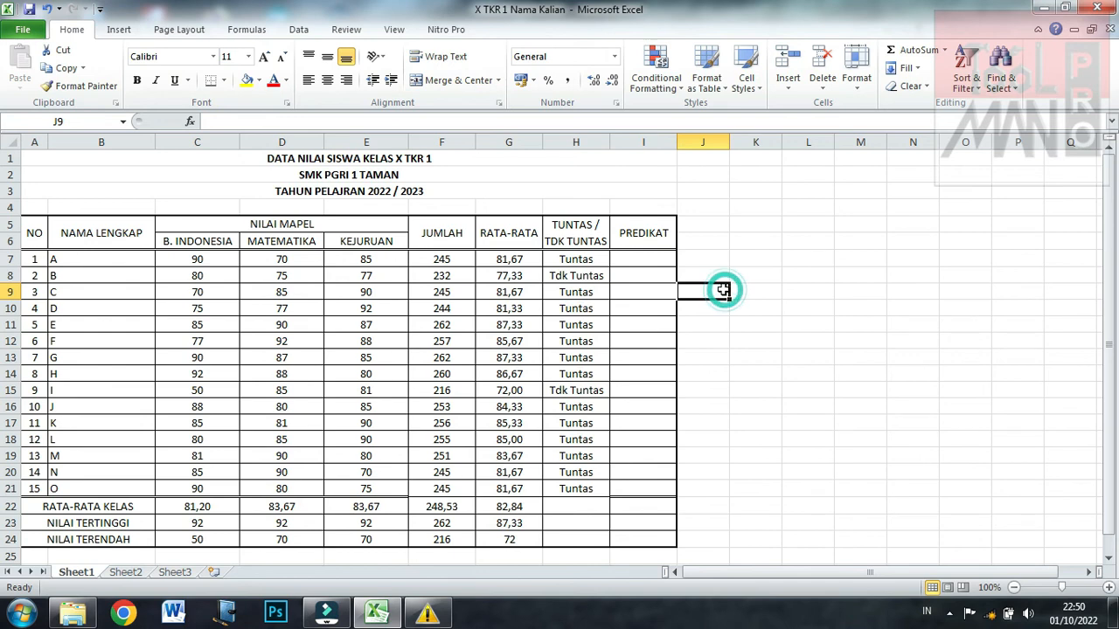
left_click(643, 142)
left_click(902, 315)
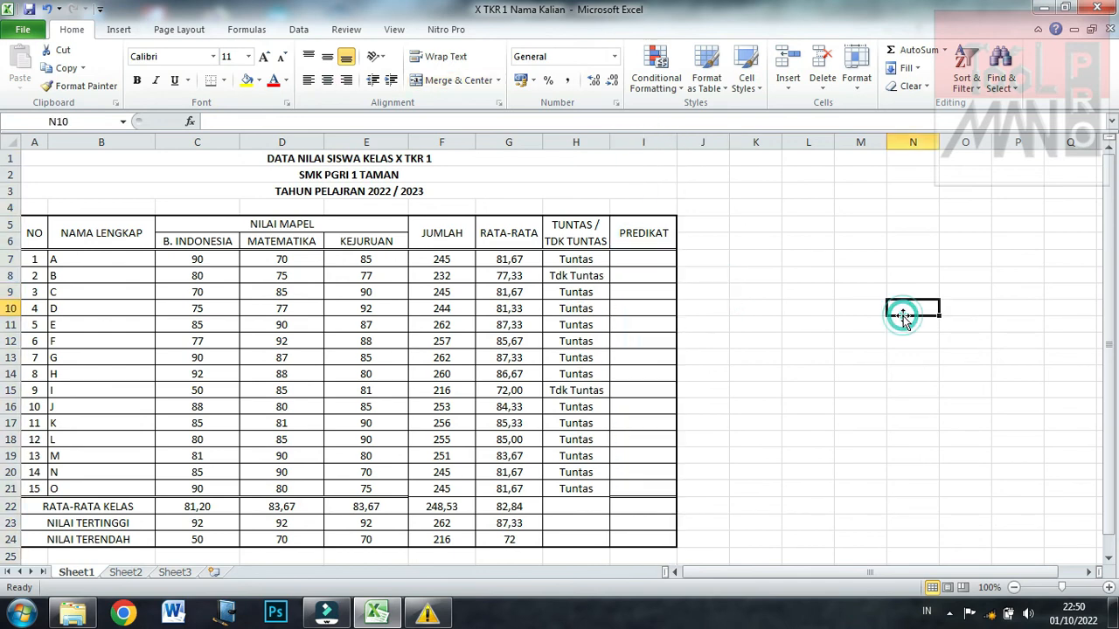
left_click(657, 140)
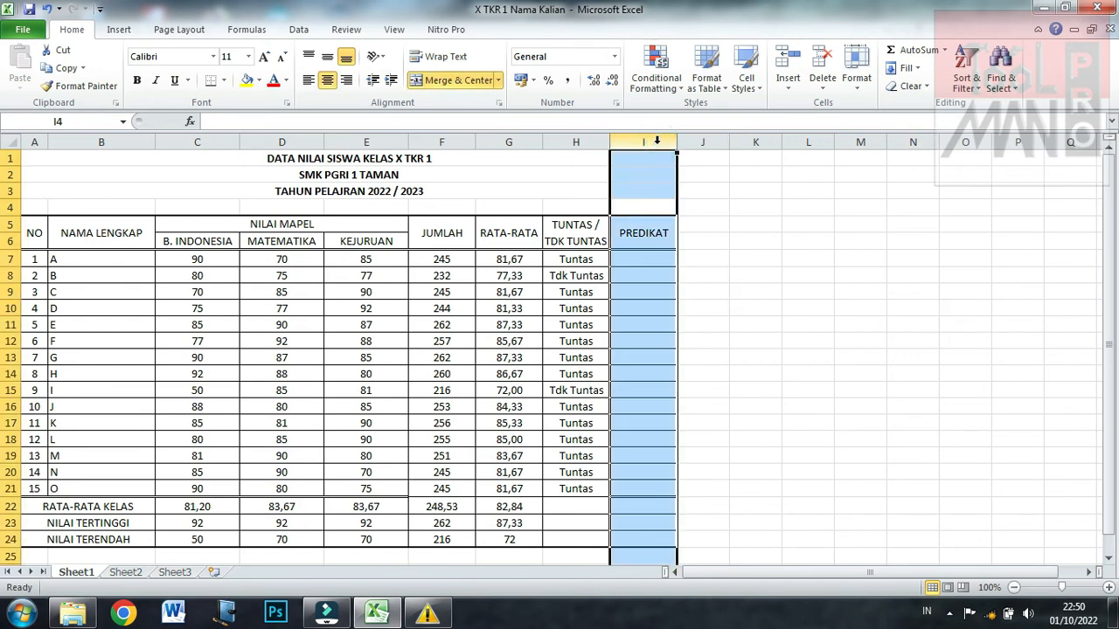
left_click(858, 324)
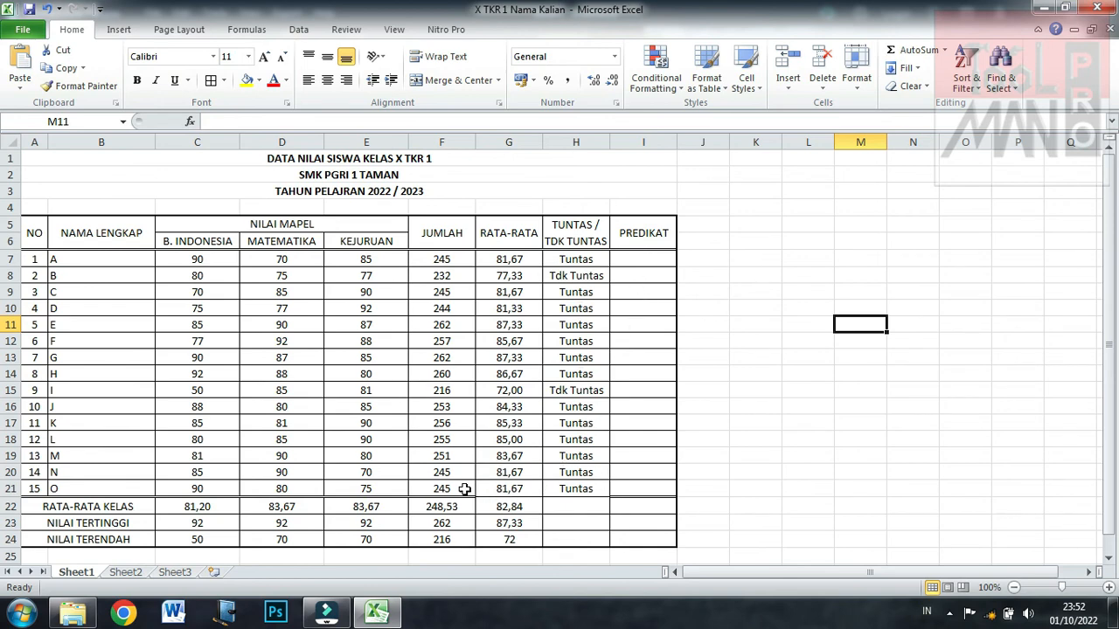
Apply a Top and Double Bottom Border to cells F21:H21 in the last student row.
mouse_move(456, 487)
left_mouse_down()
mouse_move(544, 489)
mouse_move(458, 487)
left_mouse_up()
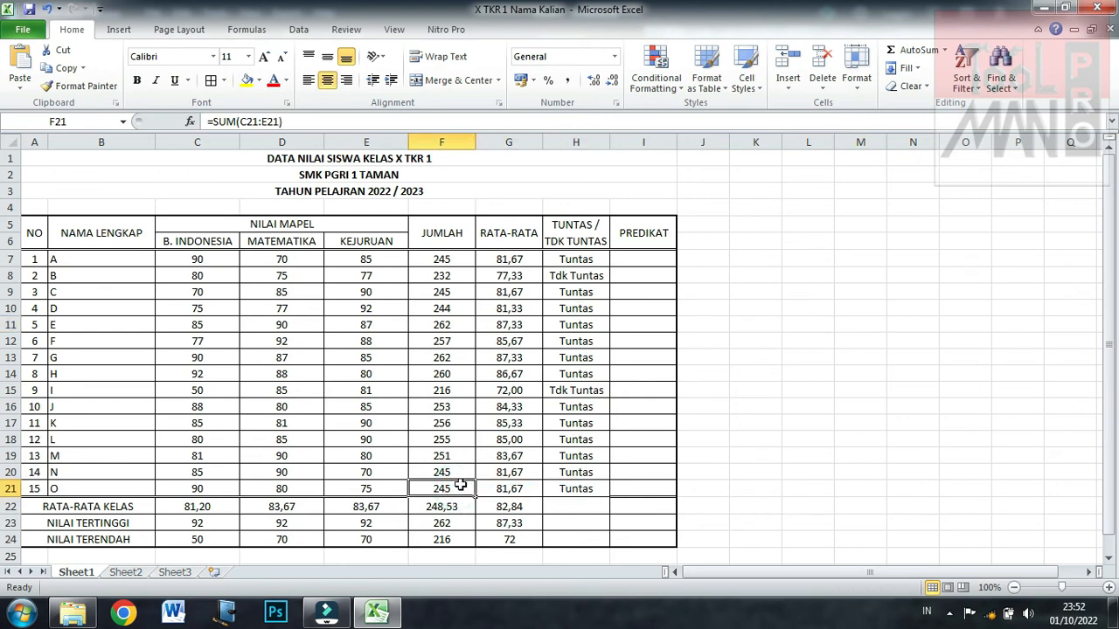
left_click(582, 506)
left_click_drag(459, 488, 560, 489)
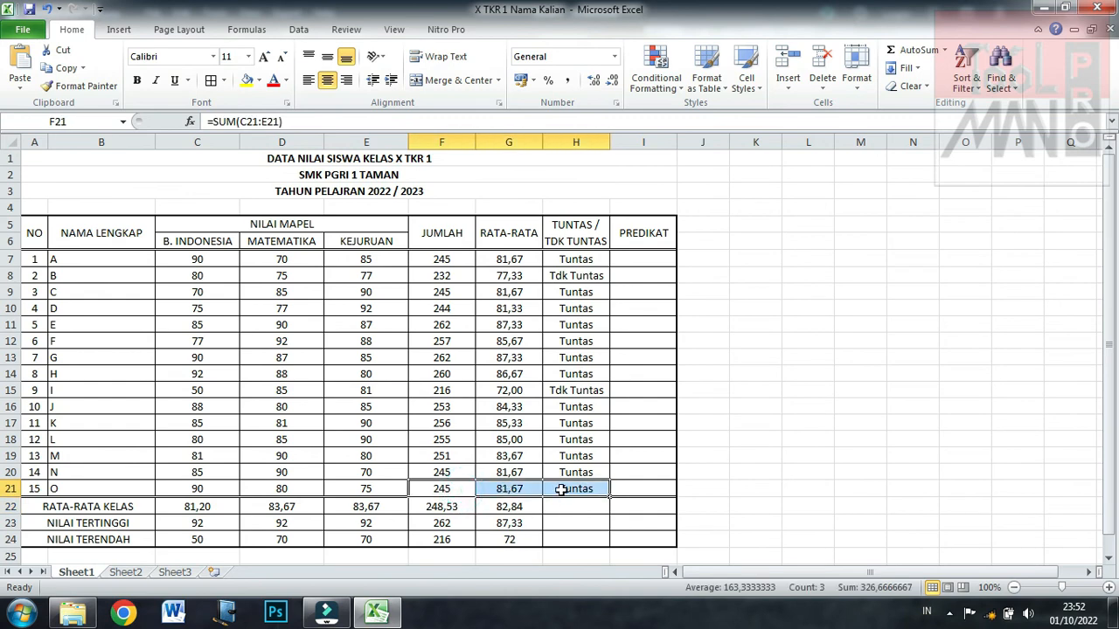
left_click(224, 80)
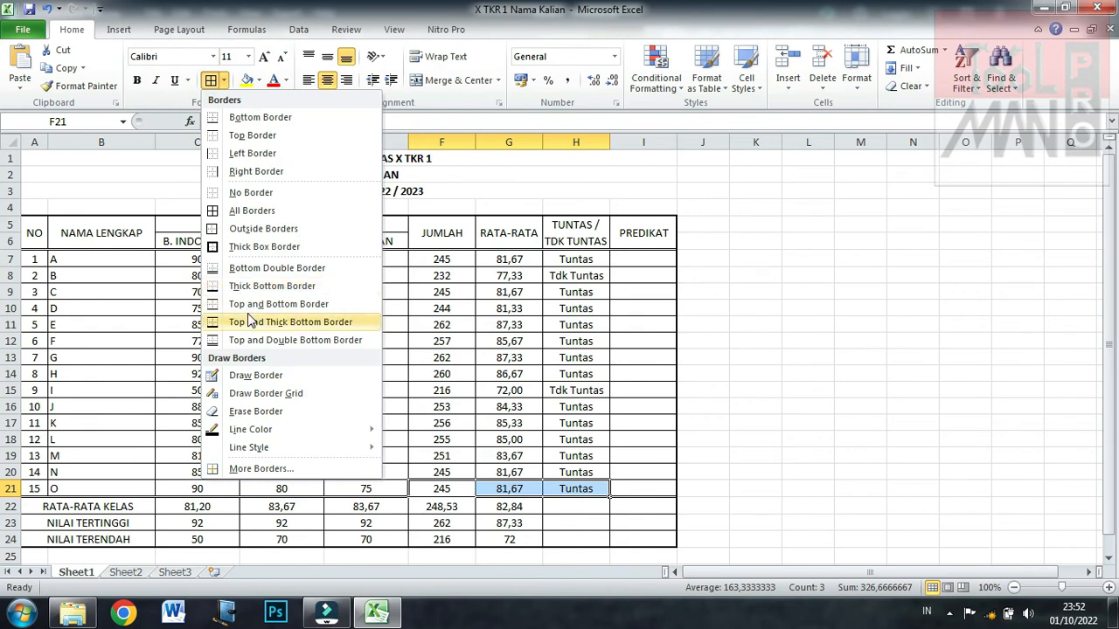
left_click(262, 343)
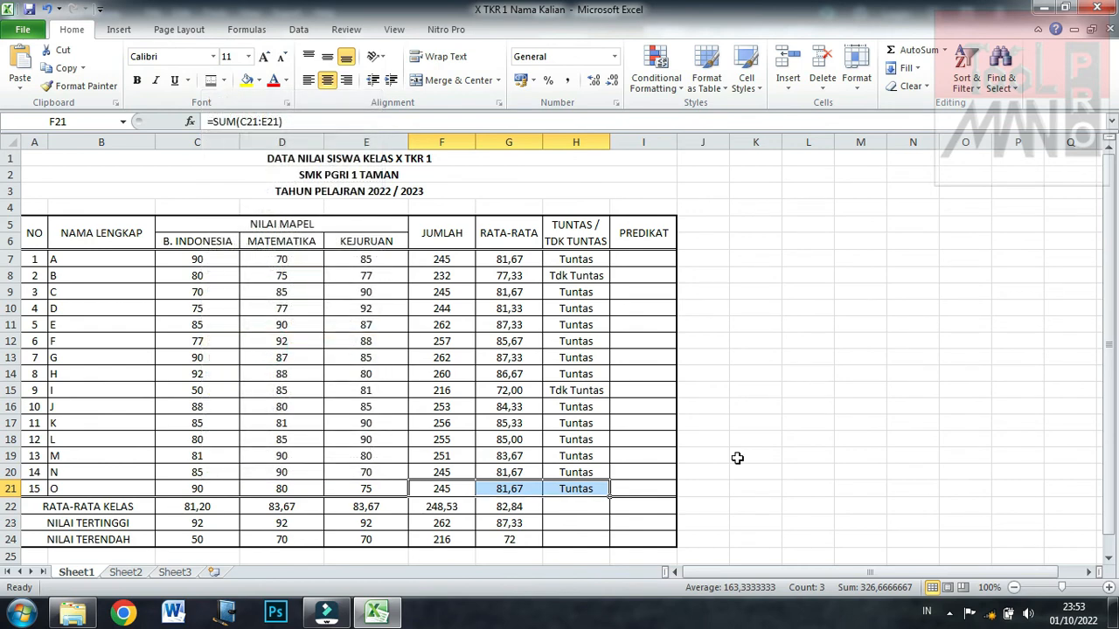
left_click(829, 486)
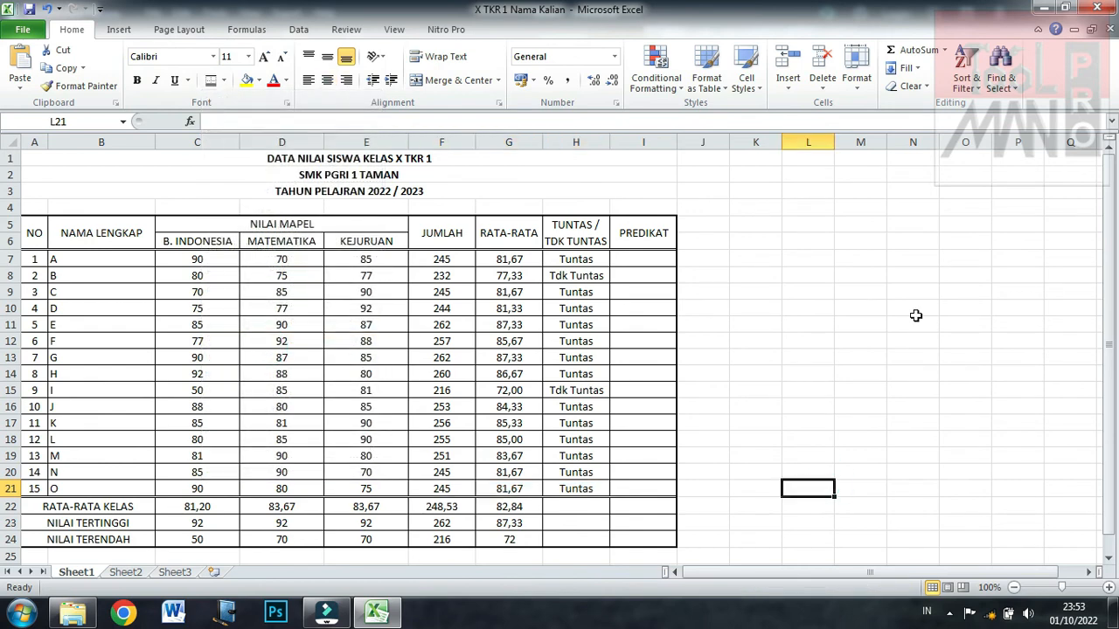
Apply All Borders to the empty rows 26 to 30 below the table.
scroll(915, 316, "down", 1)
scroll(915, 316, "down", 2)
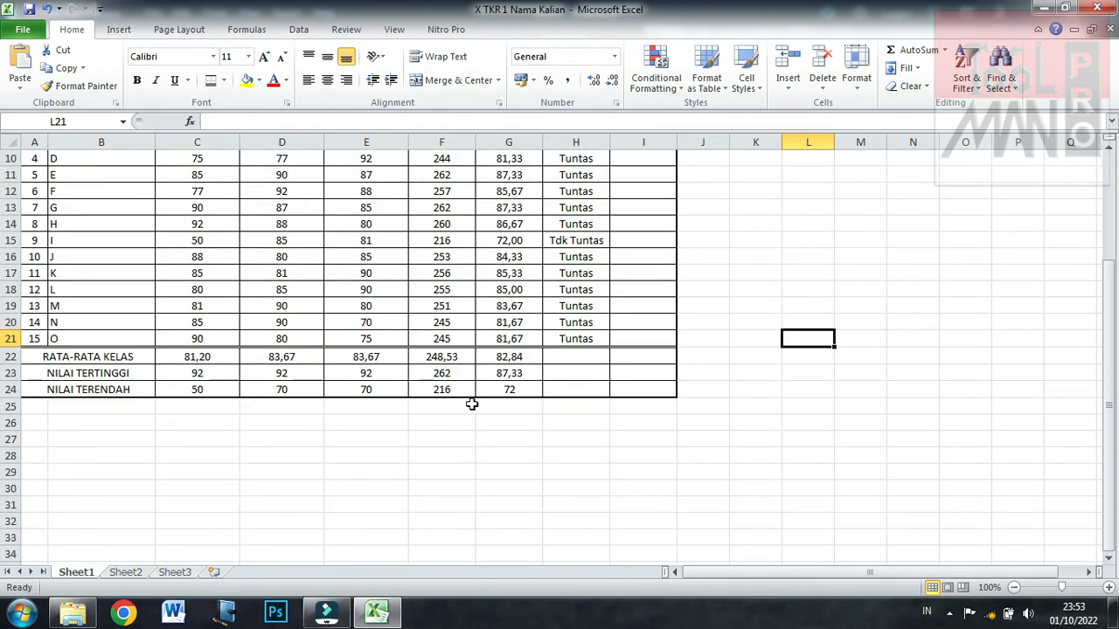
left_click(217, 454)
left_click_drag(11, 423, 11, 488)
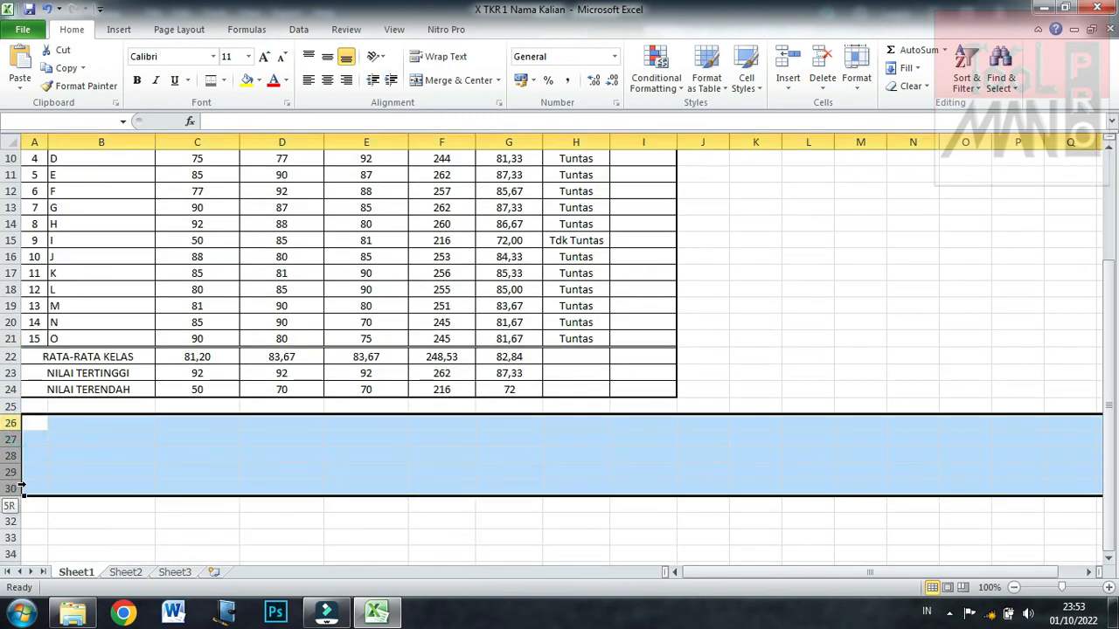
left_click(224, 80)
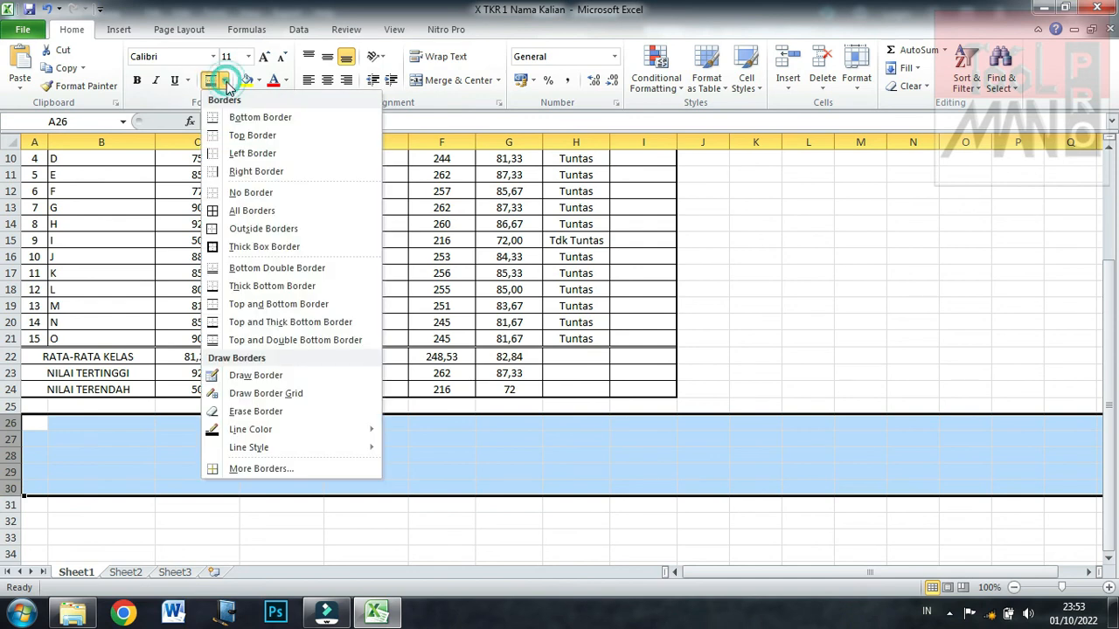
left_click(246, 212)
left_click(710, 452)
left_click(793, 353)
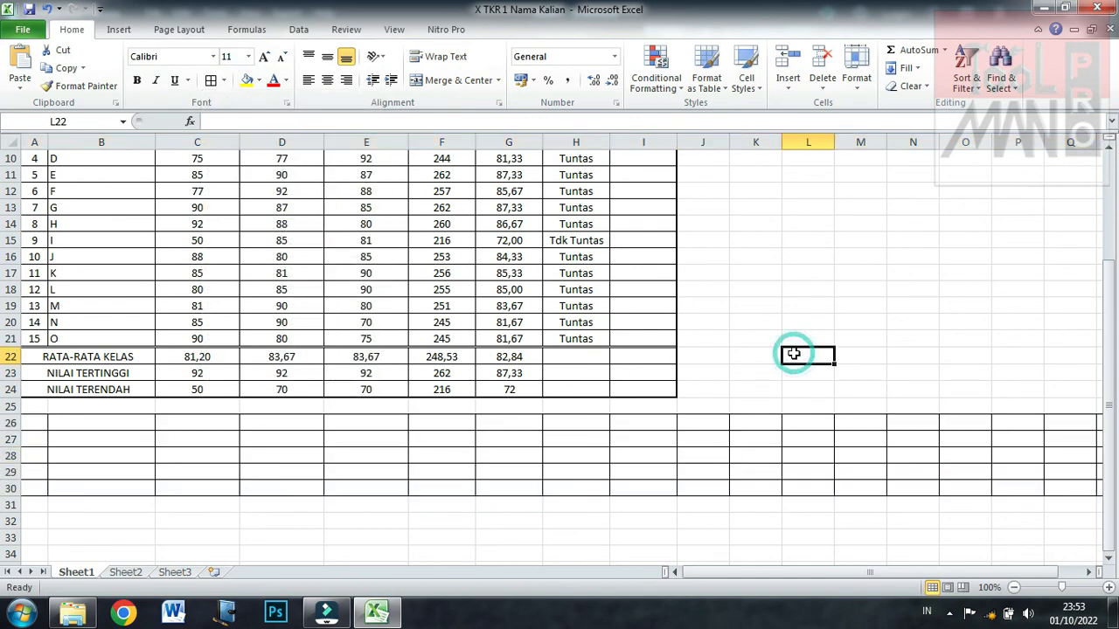
Delete the bordered empty rows 26 to 30 below the table.
left_click(315, 517)
left_click_drag(10, 423, 11, 487)
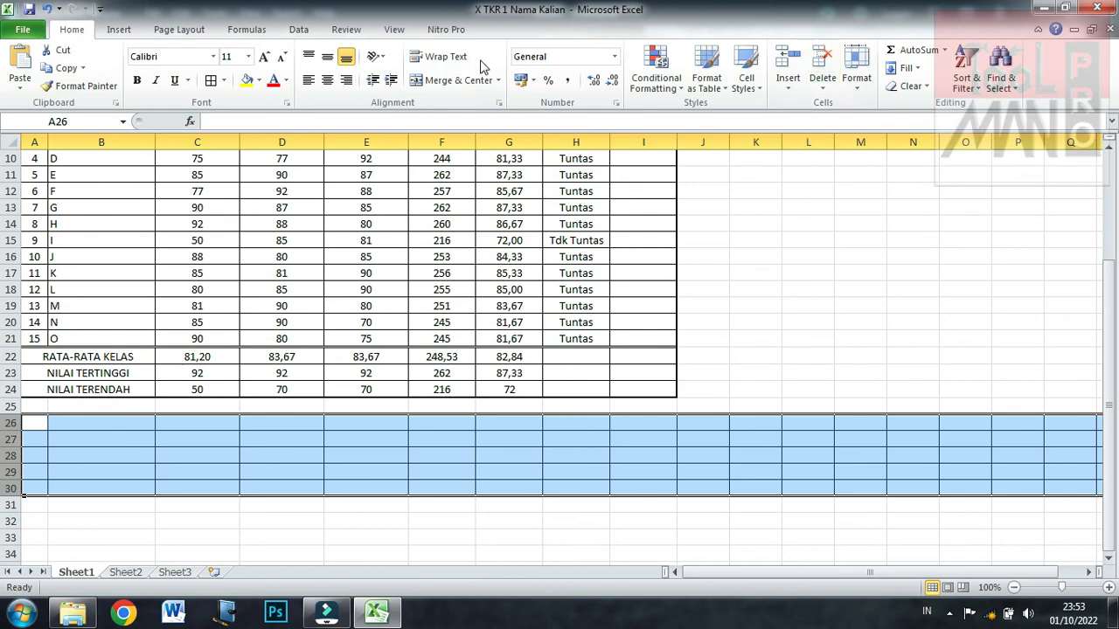
left_click(827, 66)
left_click(829, 284)
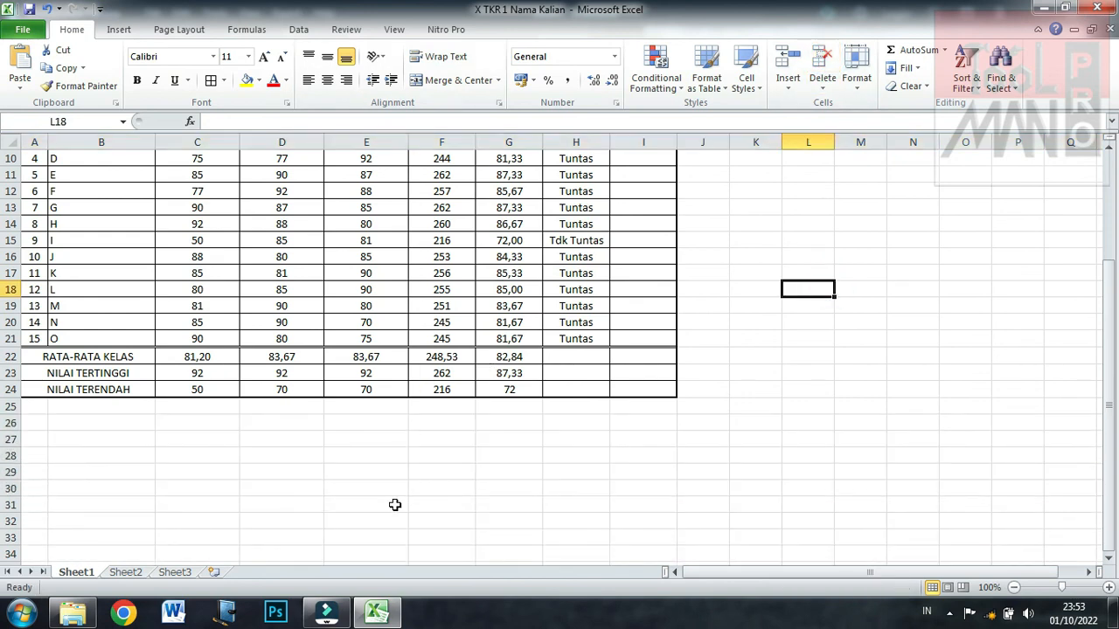
Remove all borders from rows 12 to 14 with the No Border option.
left_click(224, 86)
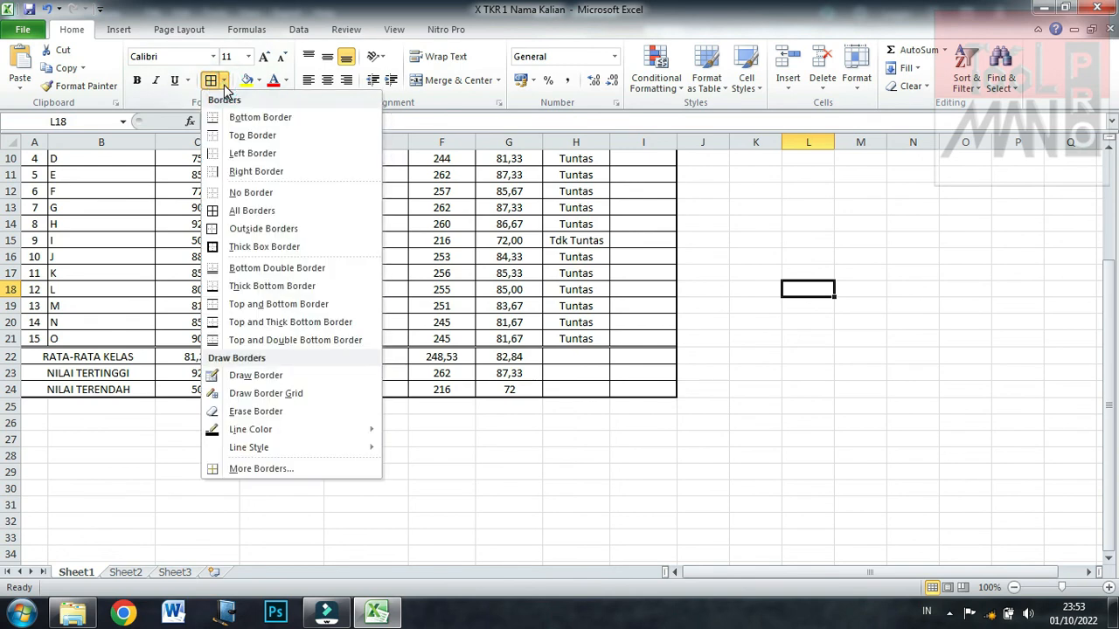
left_click(457, 495)
left_click_drag(11, 191, 12, 223)
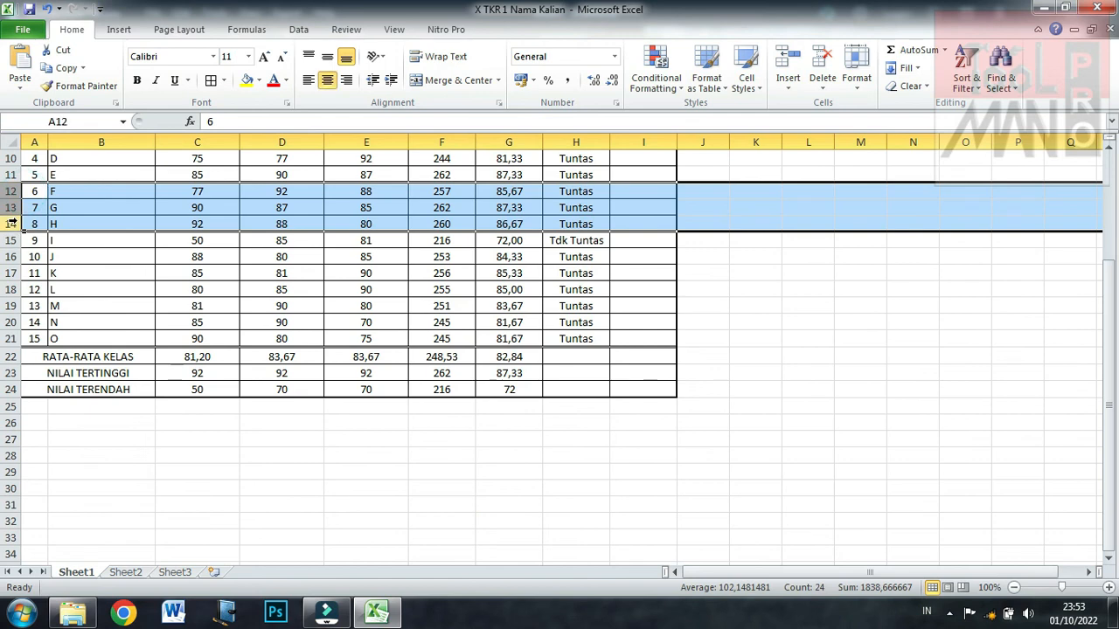
left_click(225, 80)
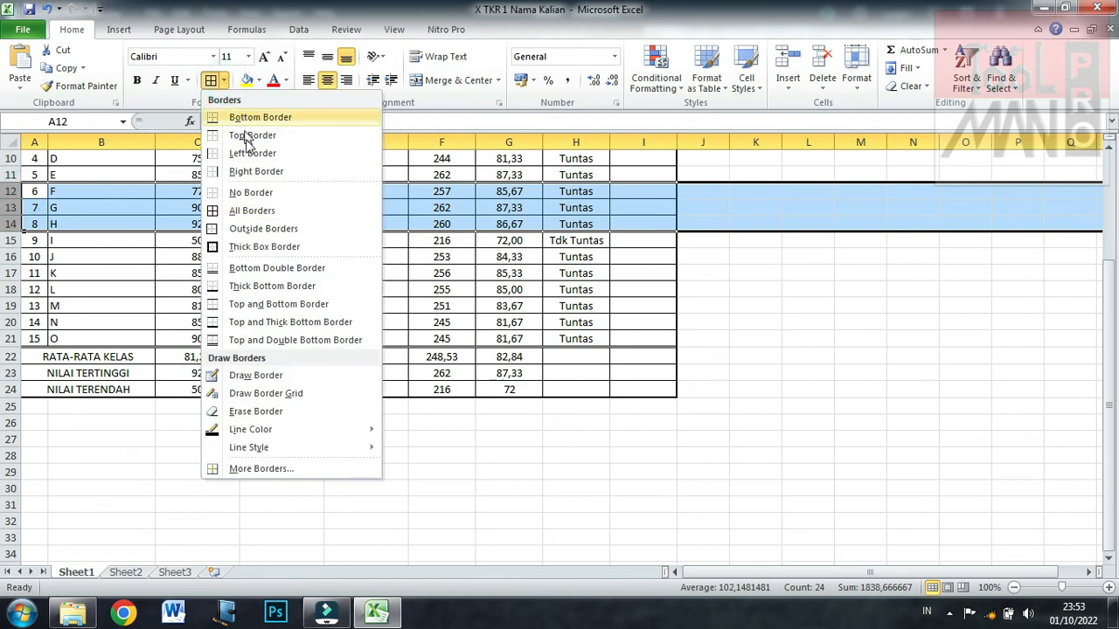
left_click(245, 192)
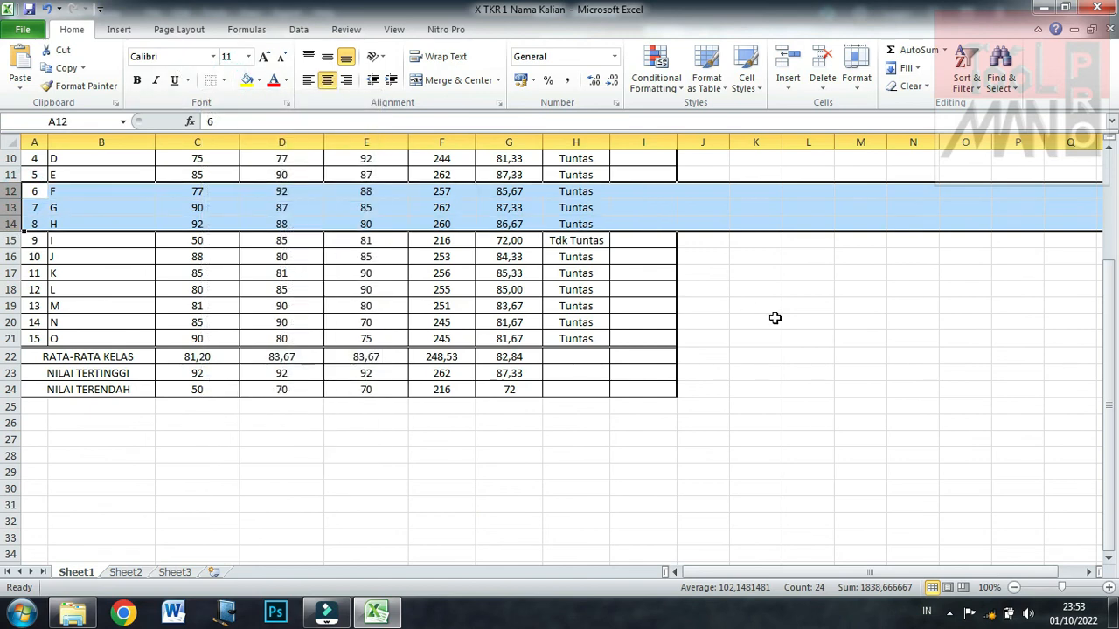
left_click(775, 320)
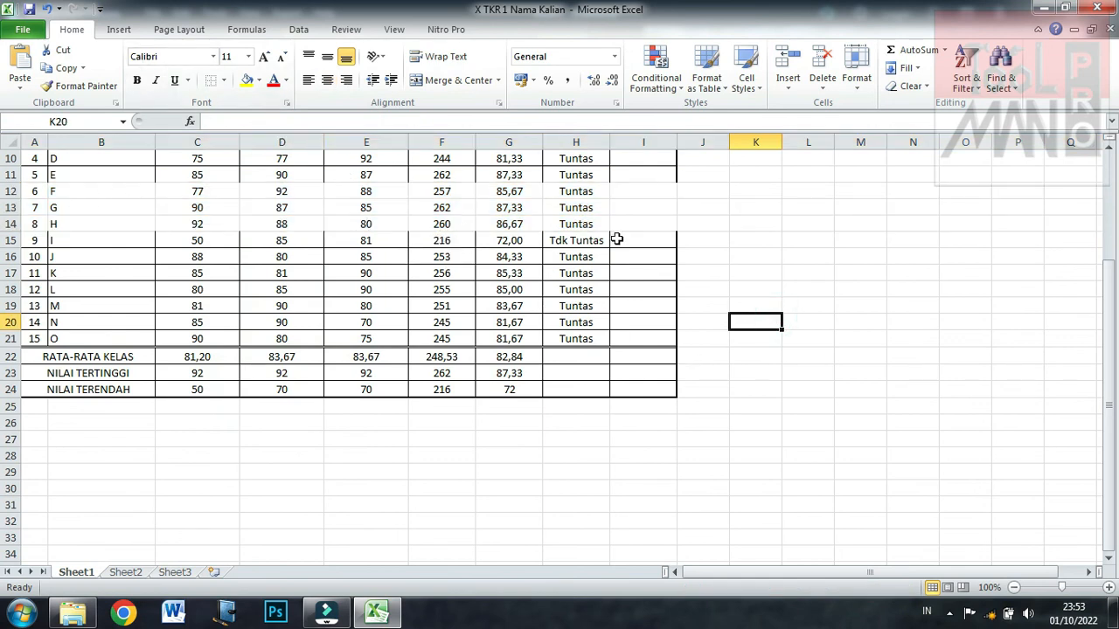
Undo the border removal on rows 12 to 14.
left_click(46, 11)
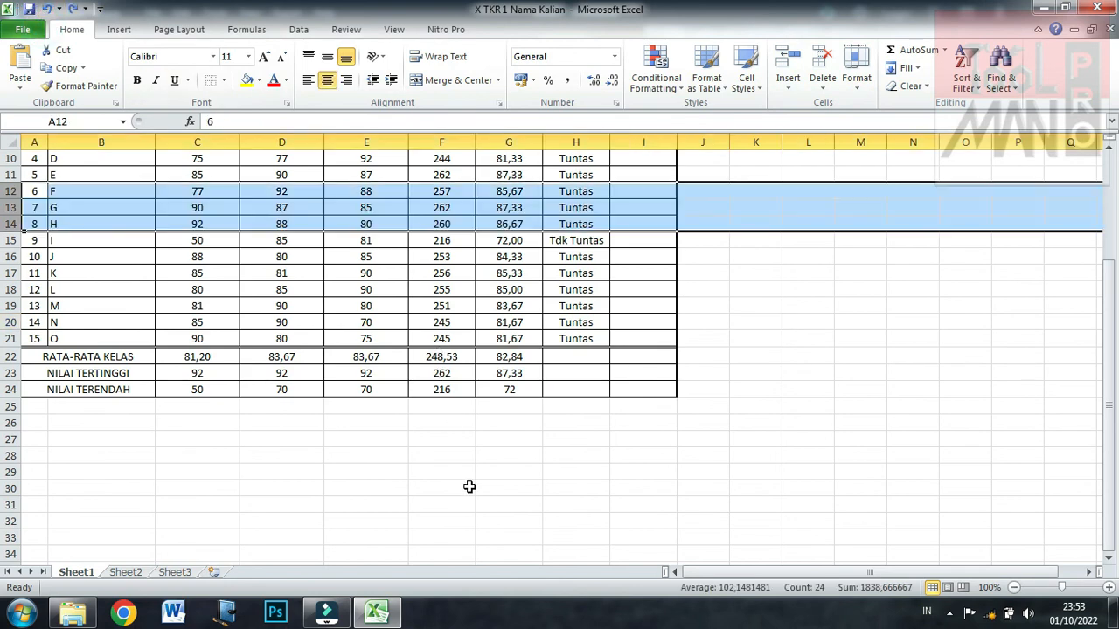
left_click(470, 487)
scroll(470, 487, "up", 3)
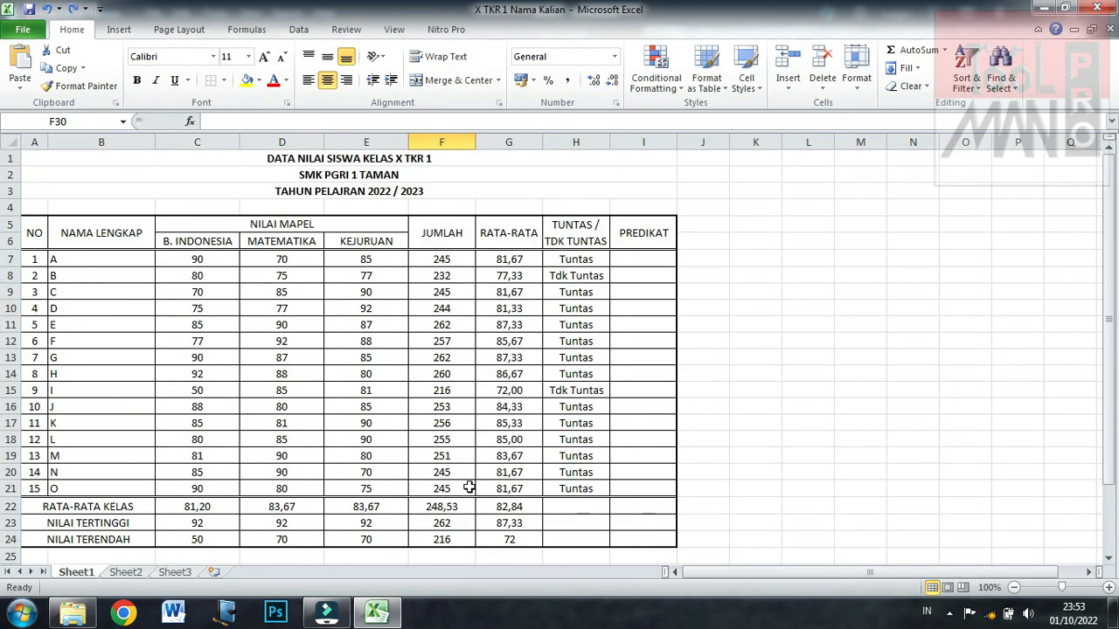